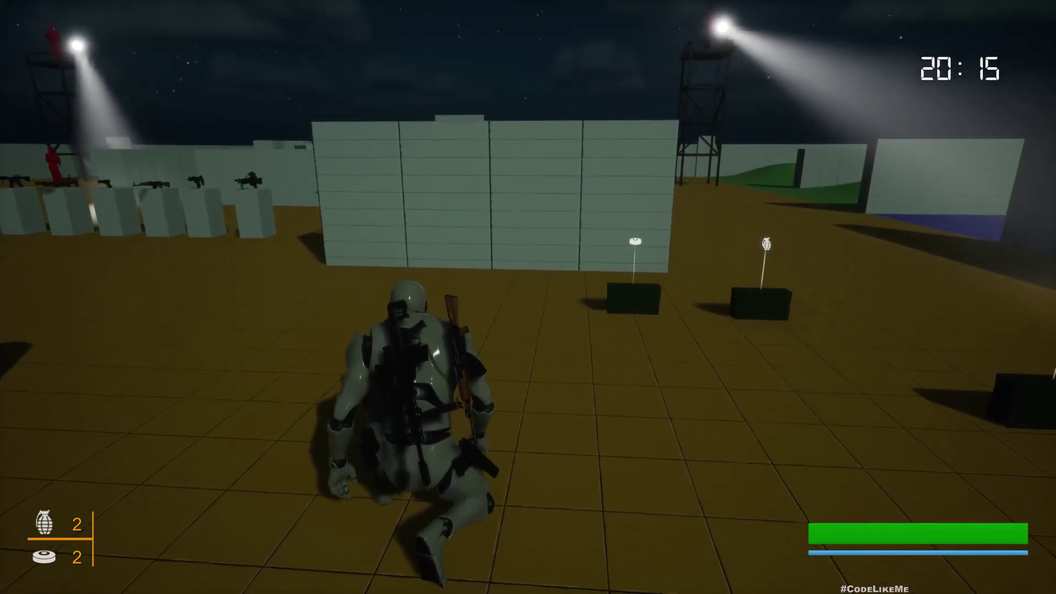
Creep the crouched character forward, left and right around the ALS_Test level.
key(w)
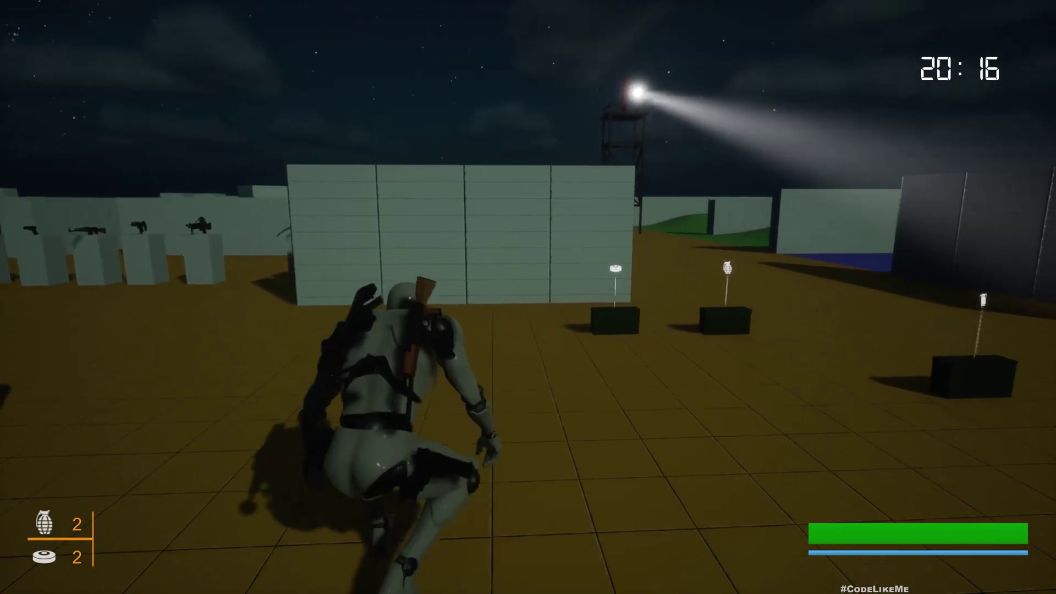
key(w)
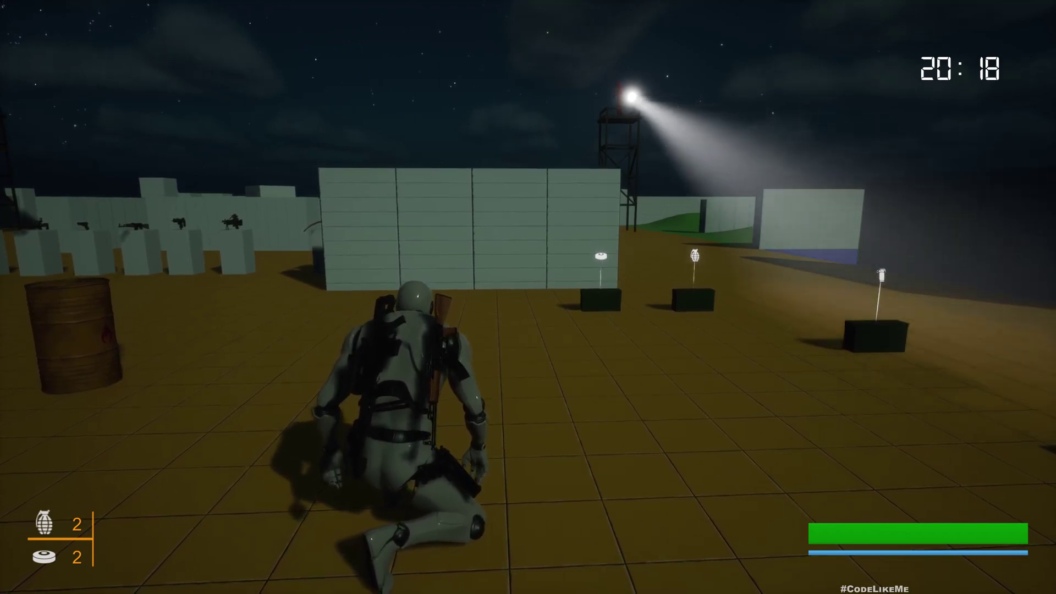
key(a)
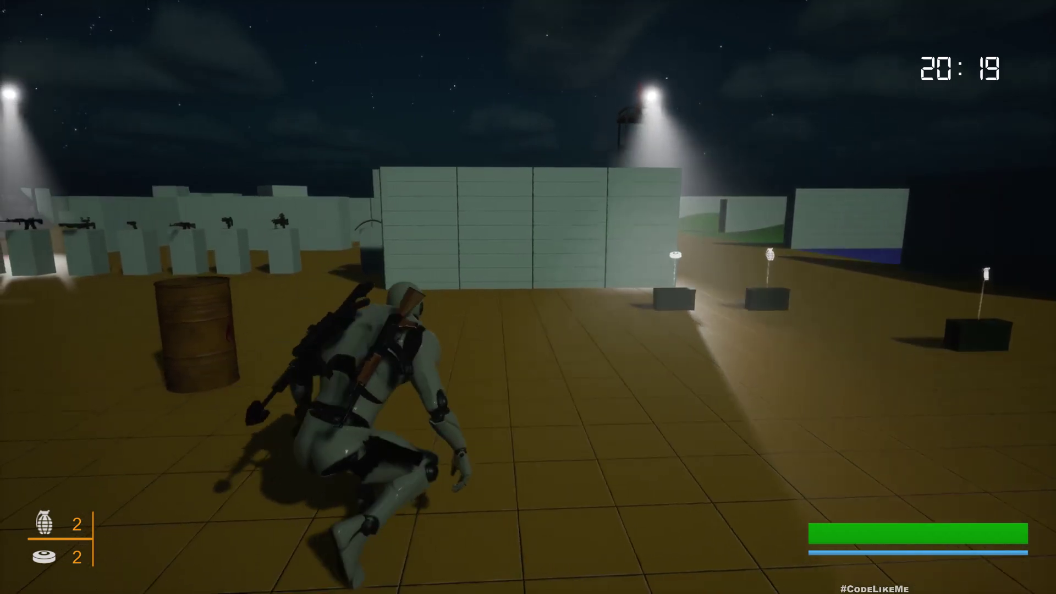
key(d)
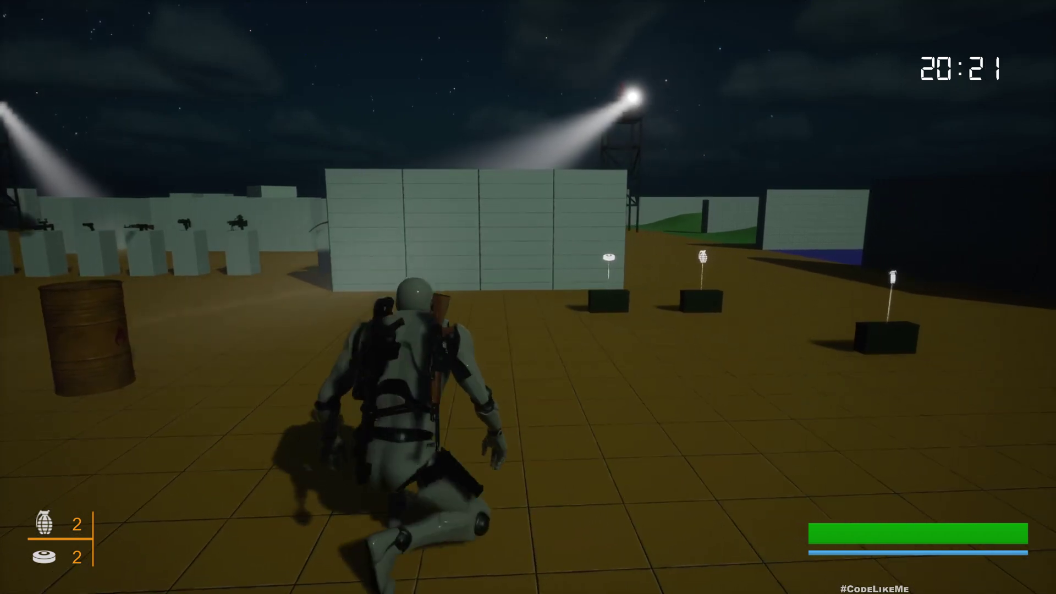
key(w)
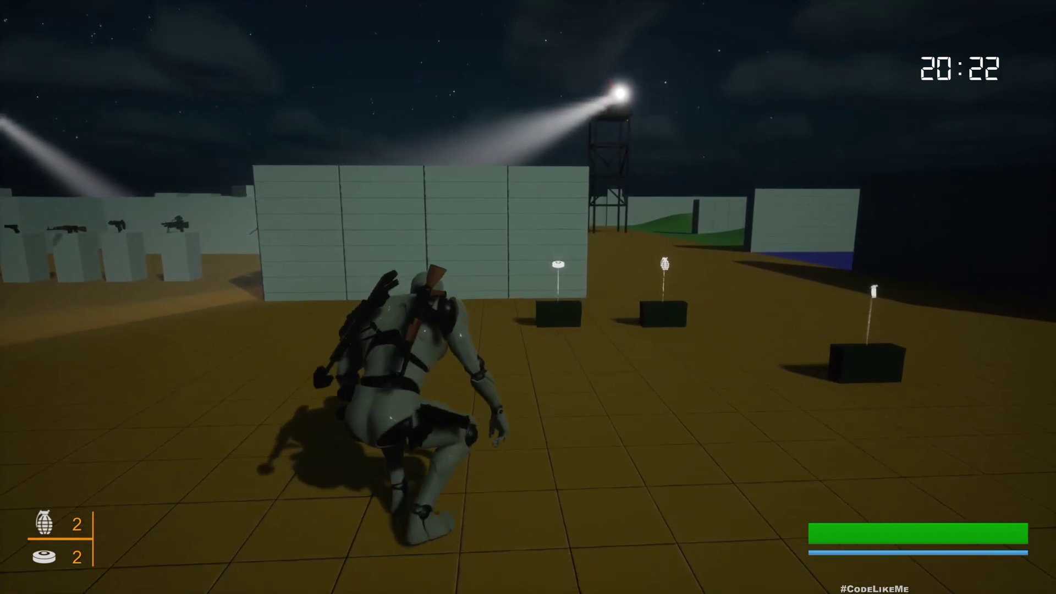
Stop the play session, look up at the aurora sky, then switch to the YouTube playlist.
key(F11)
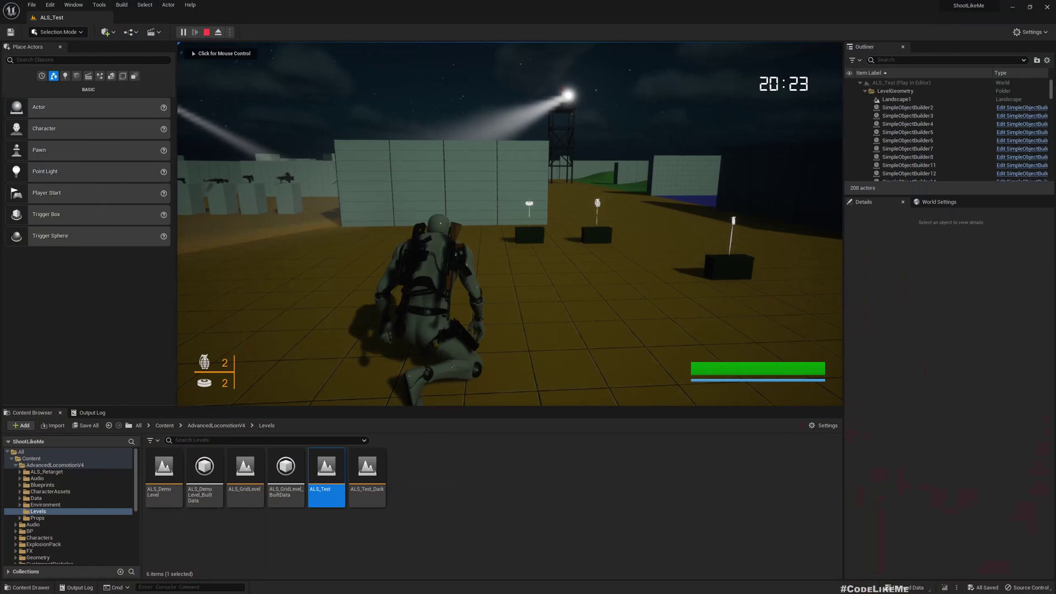
key(Escape)
scroll(510, 224, down, 5)
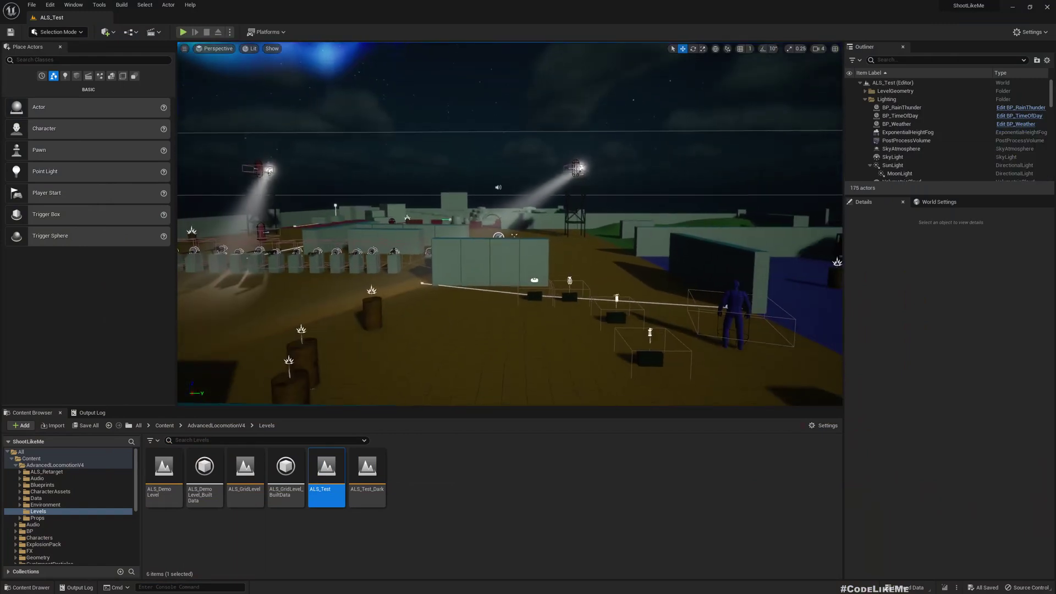
scroll(475, 252, up, 4)
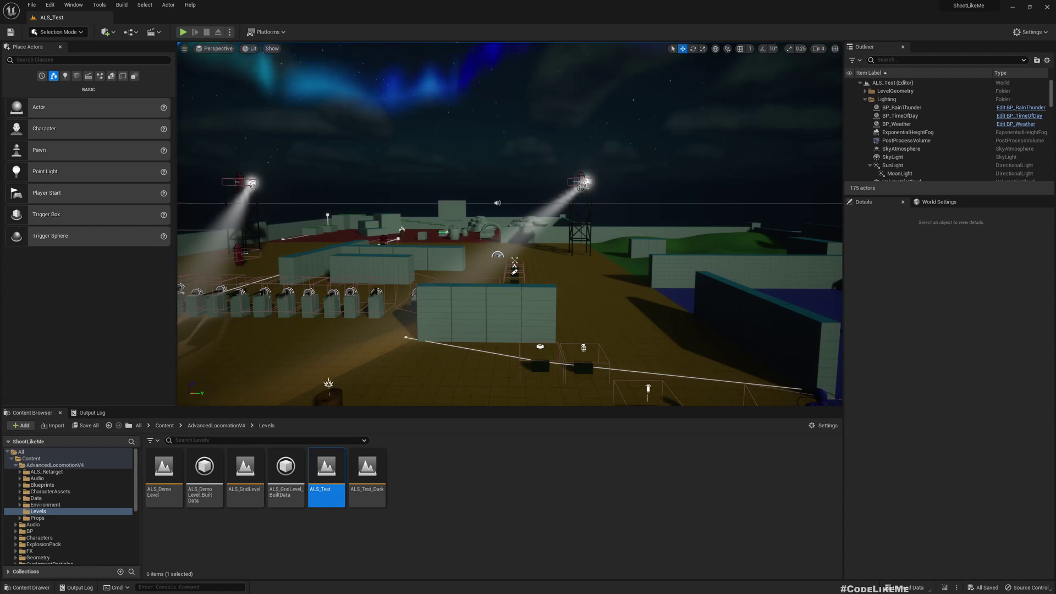
right_drag(476, 253, 528, 311)
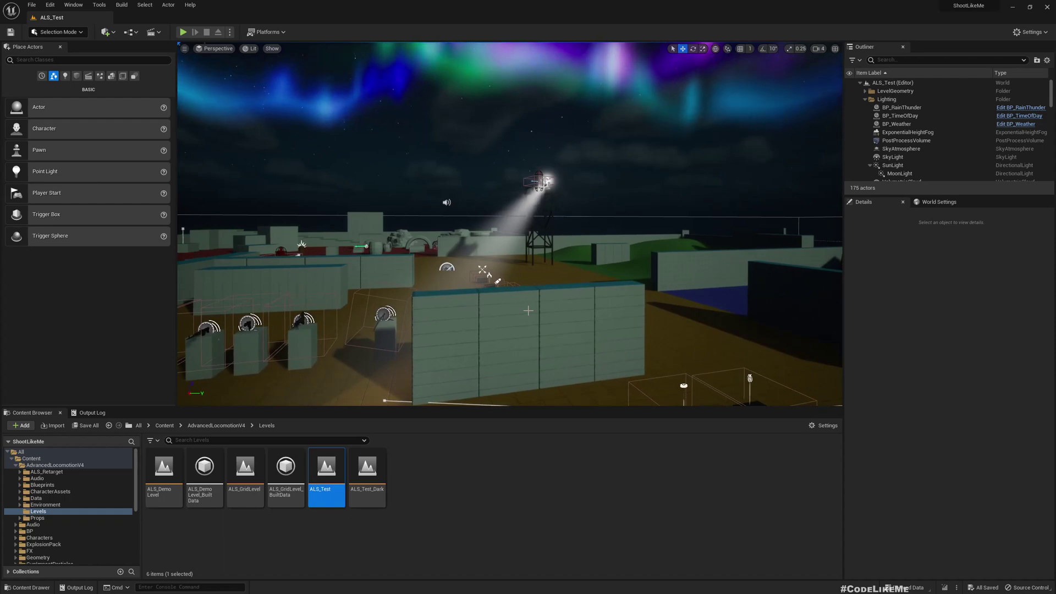
key(alt+Tab)
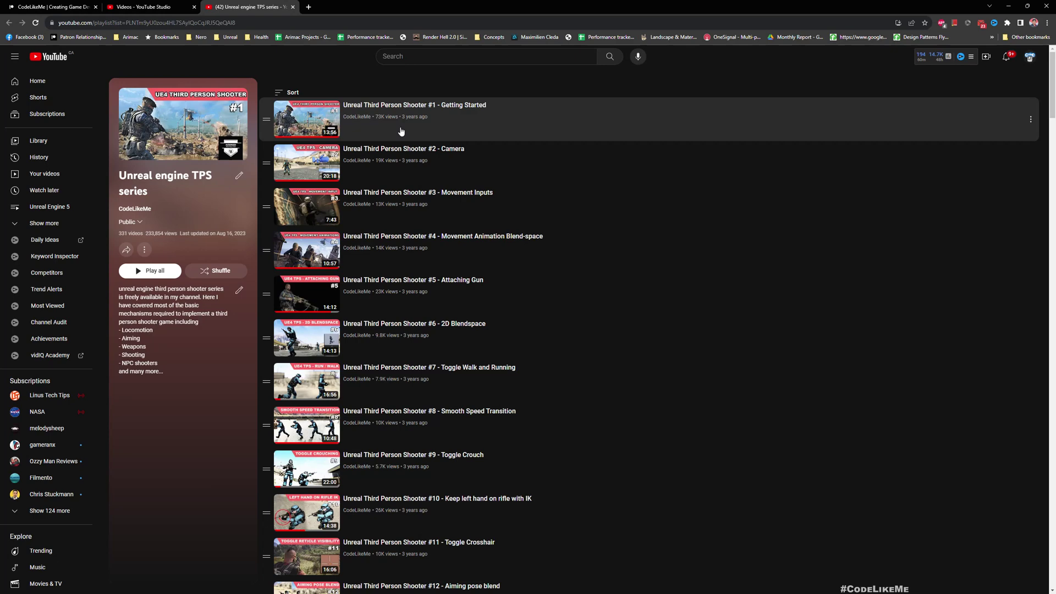
Scroll the 331-video TPS playlist down to the ALS #157–#168 save-progress episodes.
scroll(423, 164, down, 3)
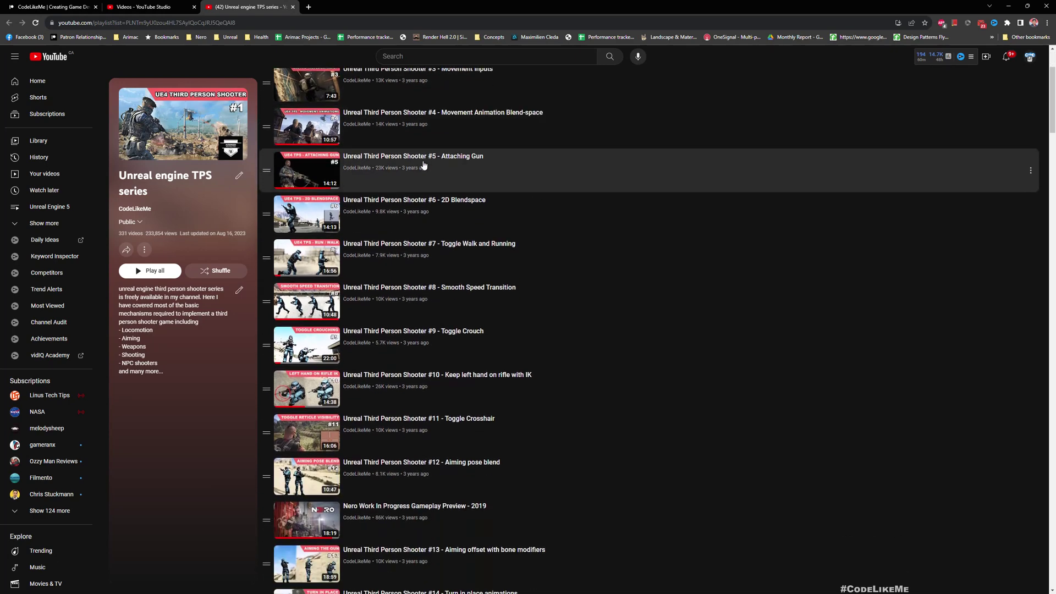
scroll(423, 164, up, 2)
scroll(550, 154, up, 1)
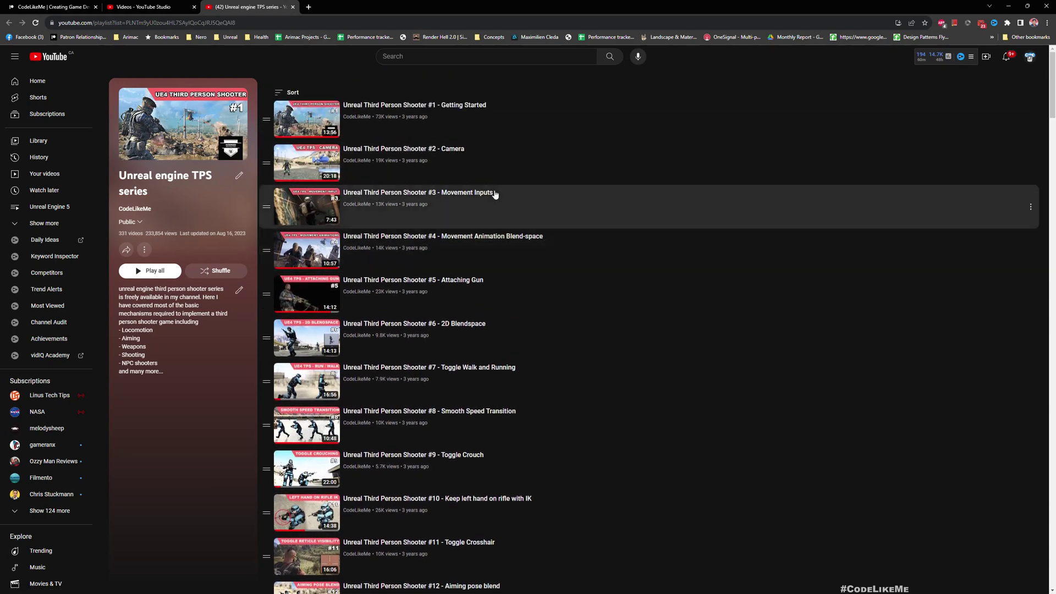
scroll(561, 180, down, 10)
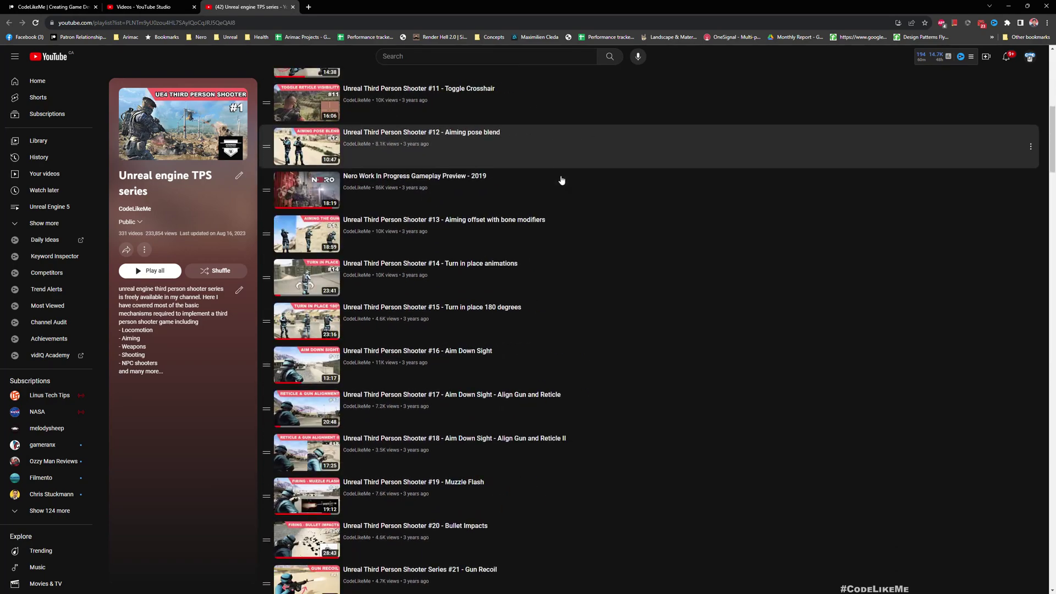
scroll(561, 179, down, 10)
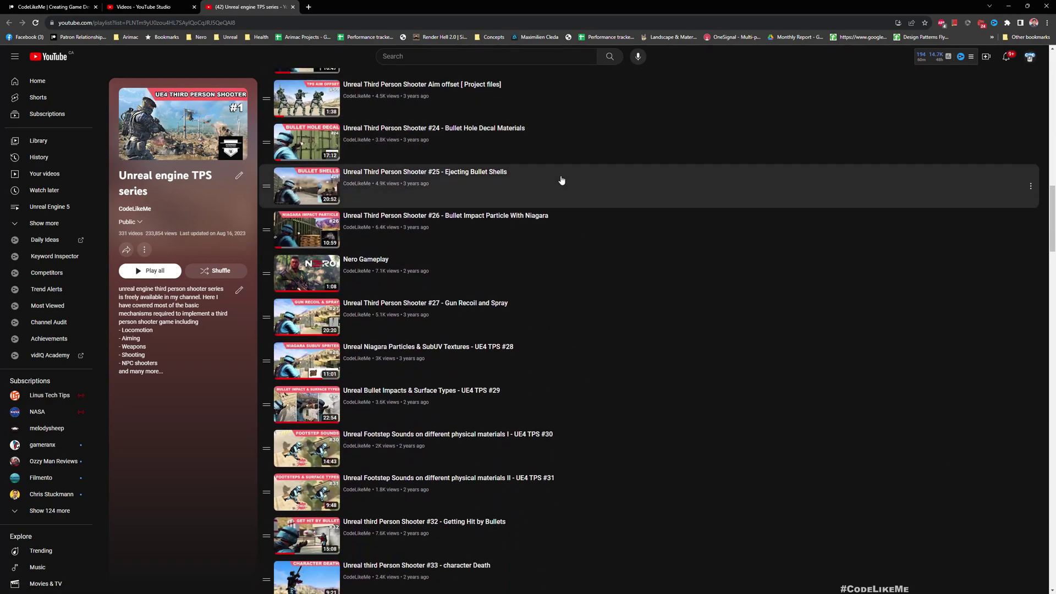
scroll(561, 180, down, 15)
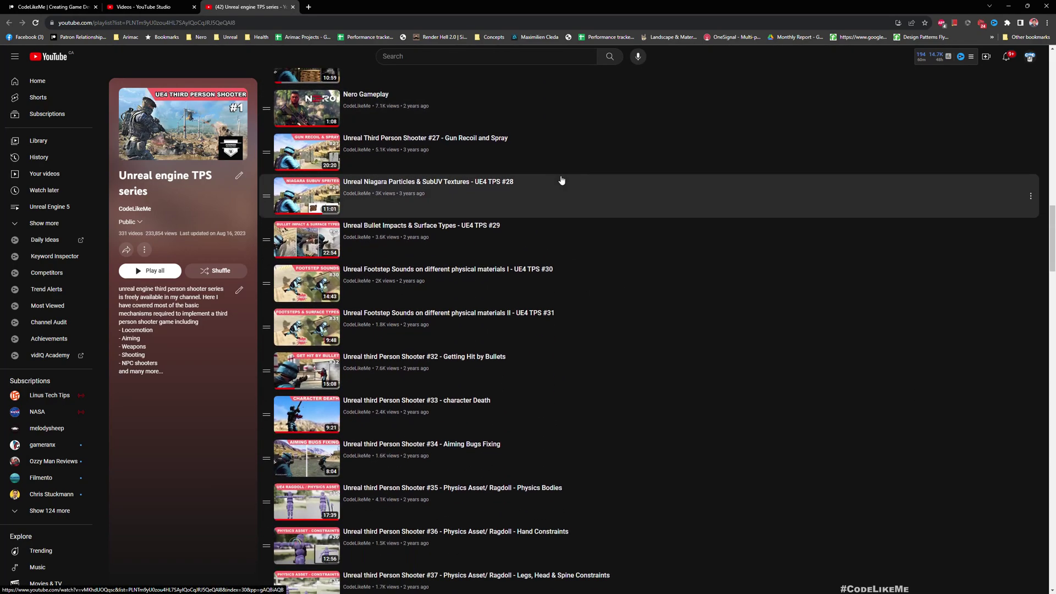
scroll(560, 186, down, 17)
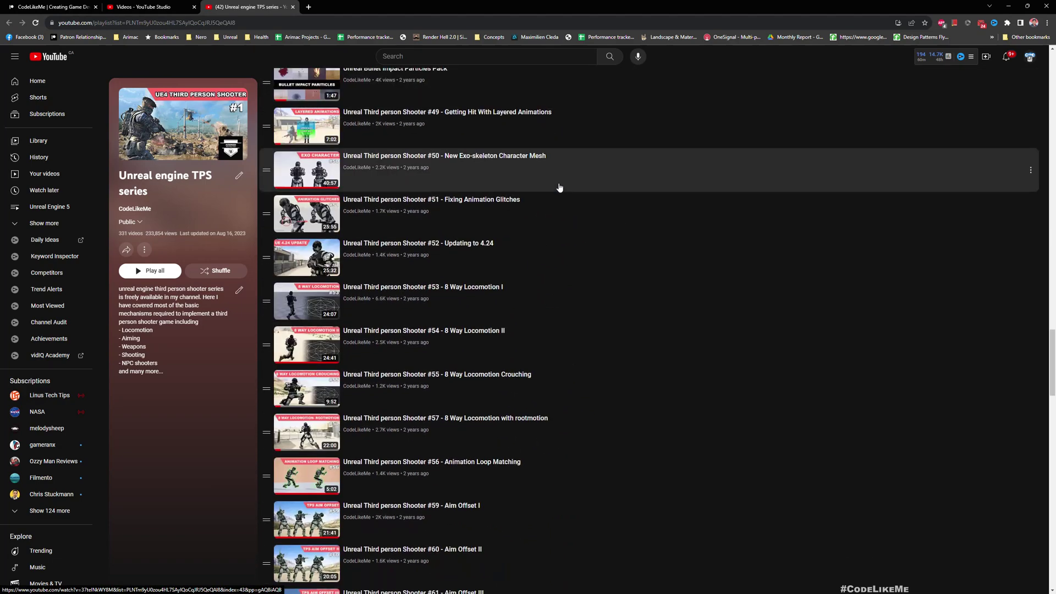
scroll(556, 194, down, 15)
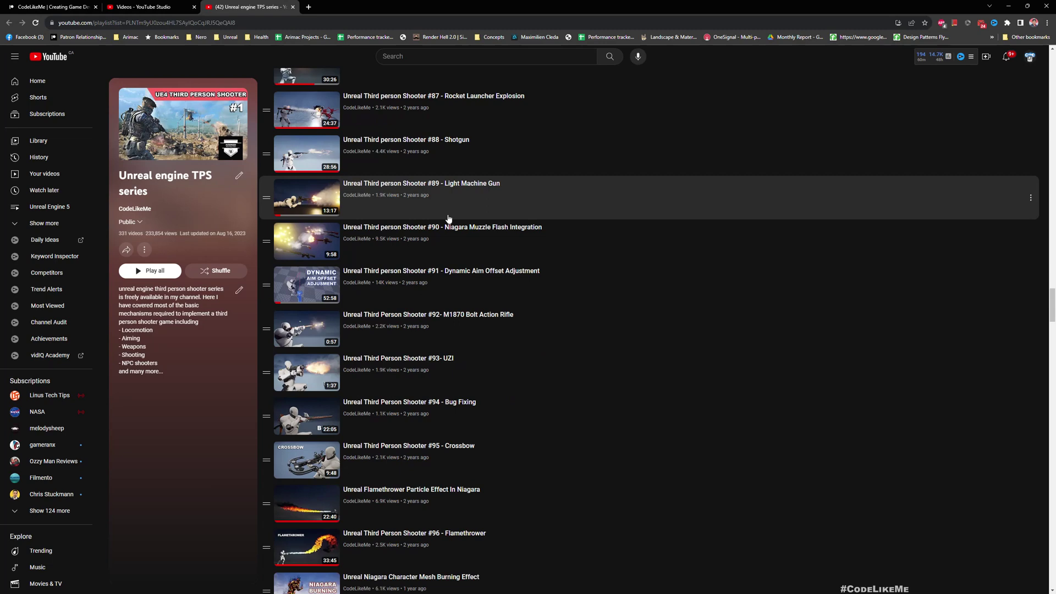
scroll(357, 300, down, 3)
scroll(352, 299, down, 2)
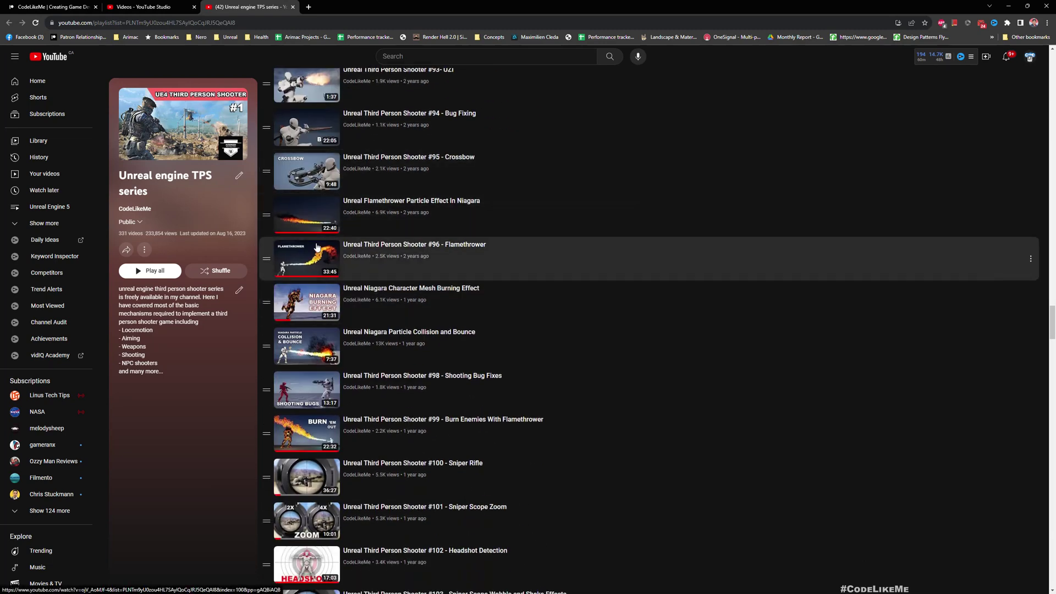
scroll(312, 247, down, 8)
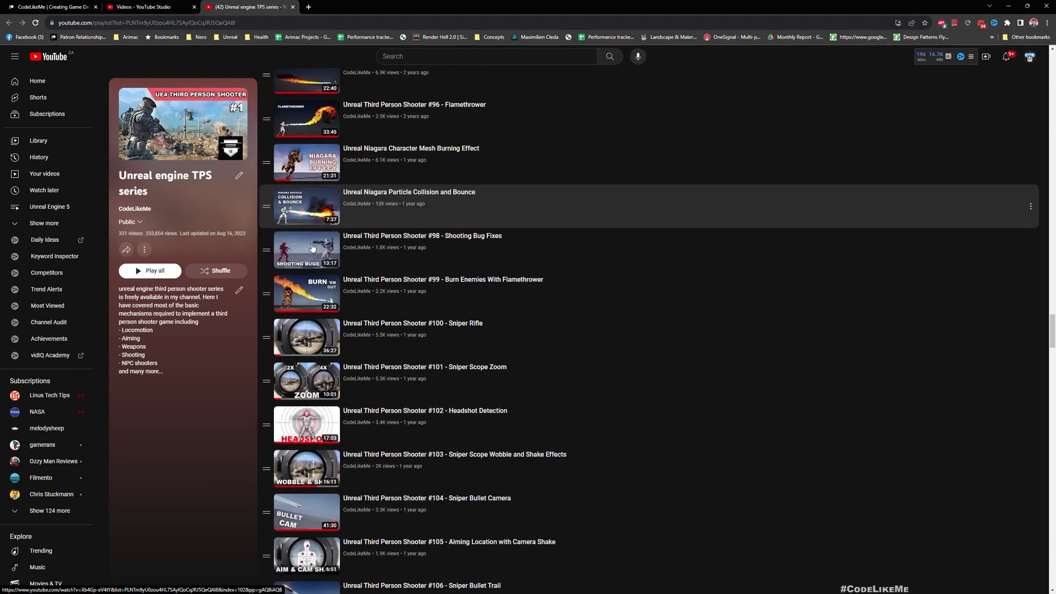
scroll(317, 251, down, 9)
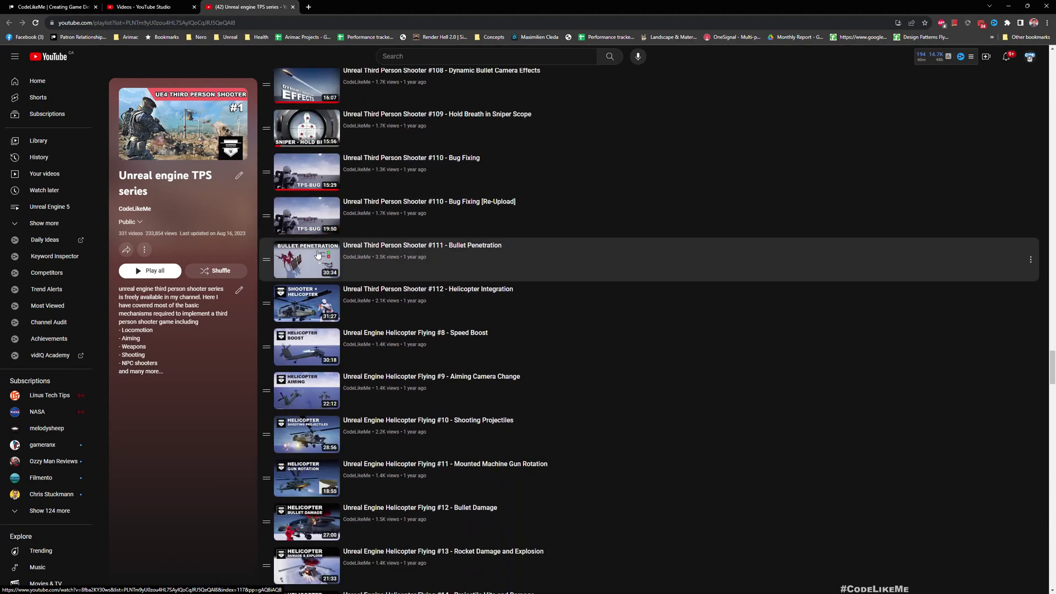
scroll(306, 296, down, 10)
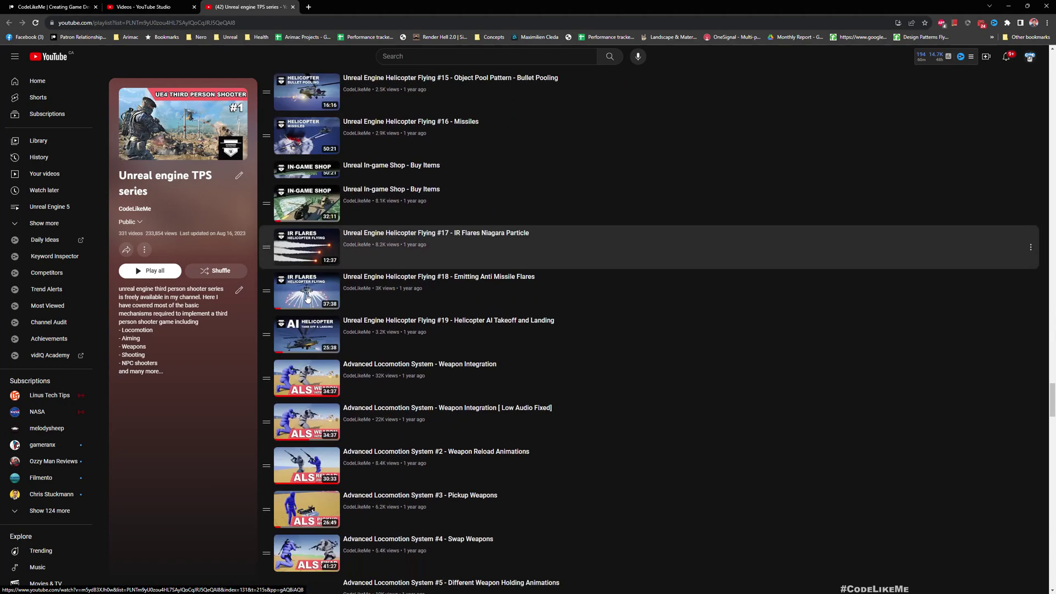
scroll(308, 299, down, 13)
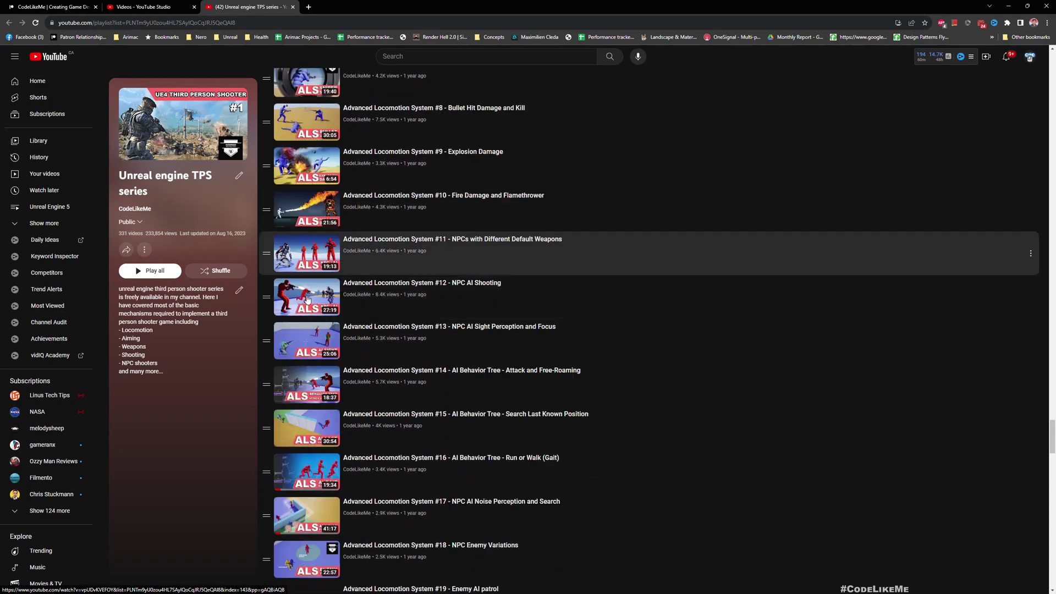
scroll(308, 298, down, 11)
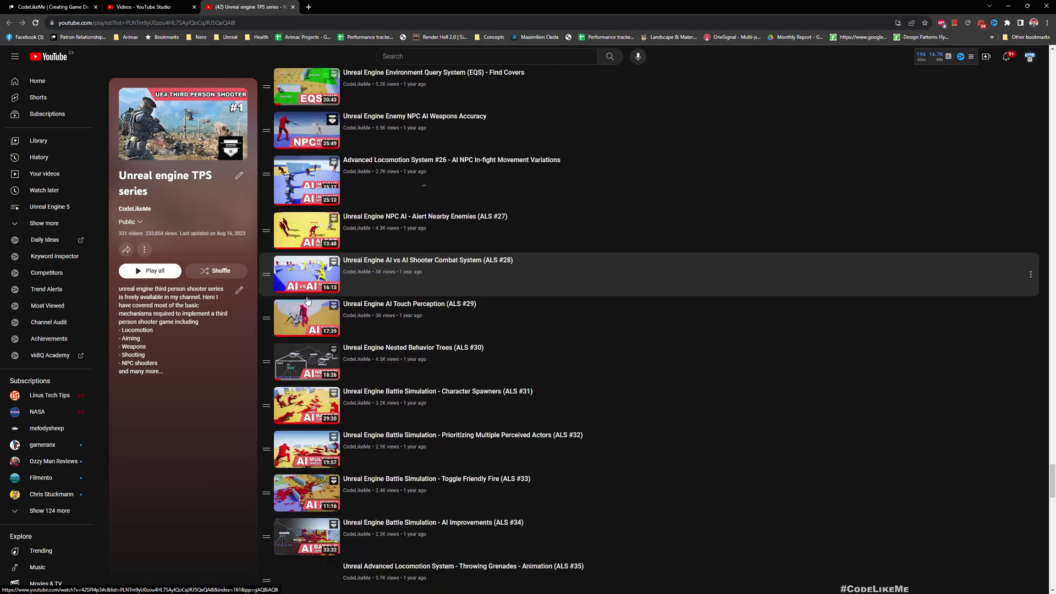
scroll(308, 302, down, 15)
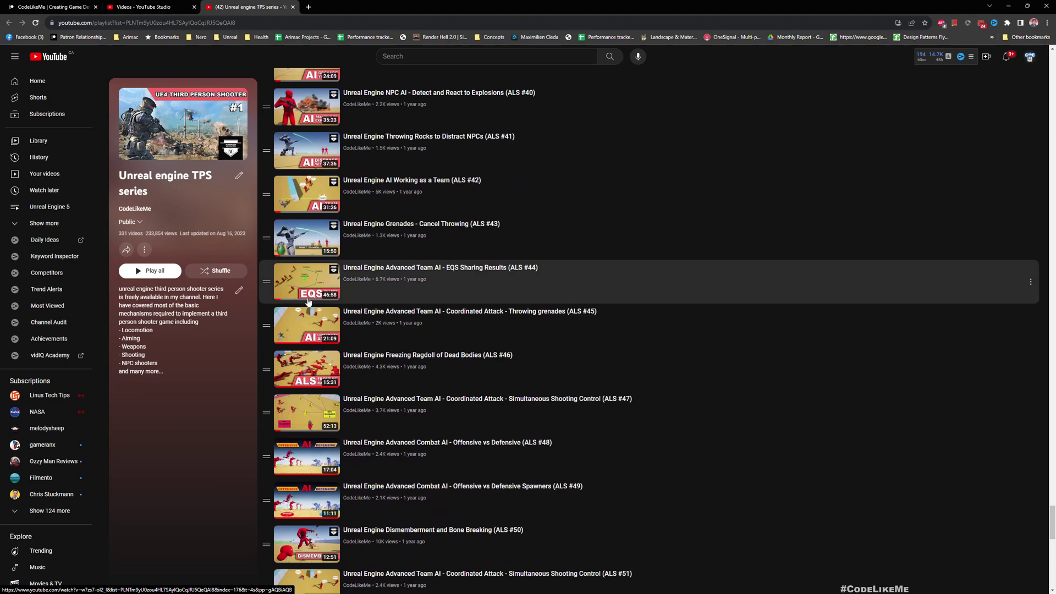
scroll(310, 306, down, 2)
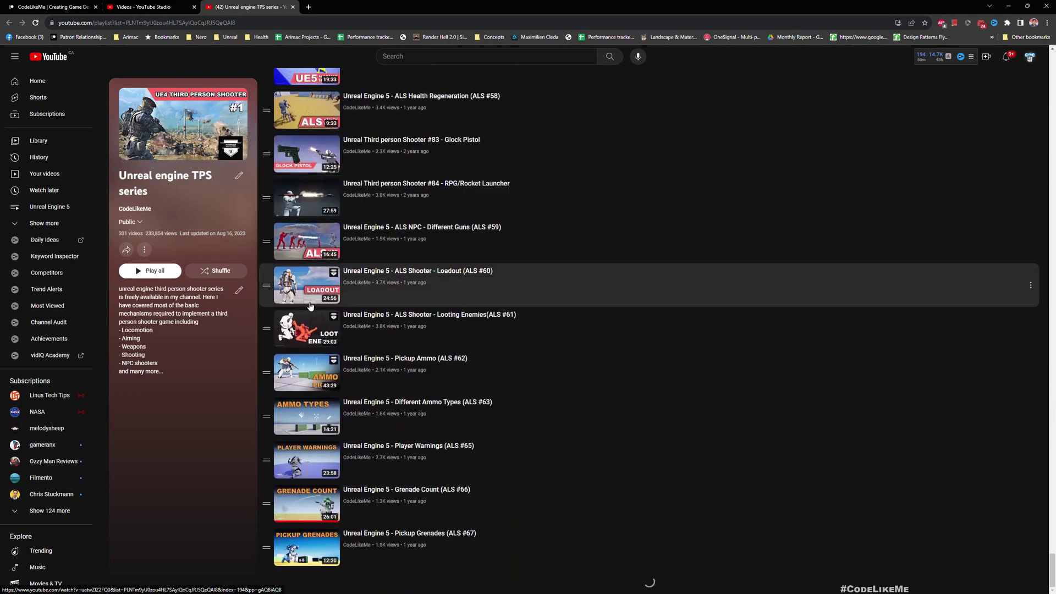
scroll(310, 306, down, 10)
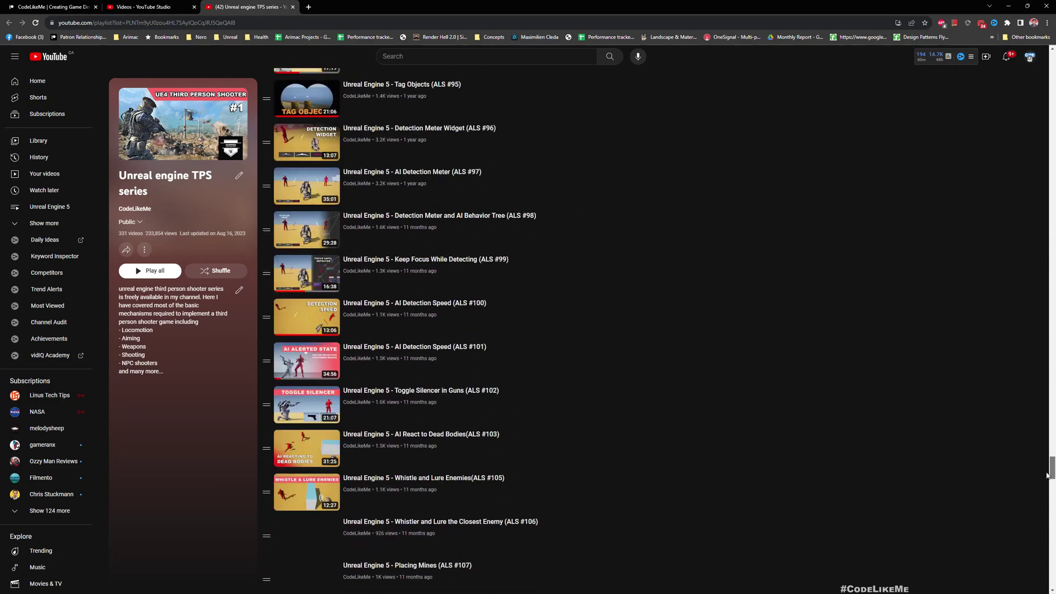
drag(1047, 474, 1047, 531)
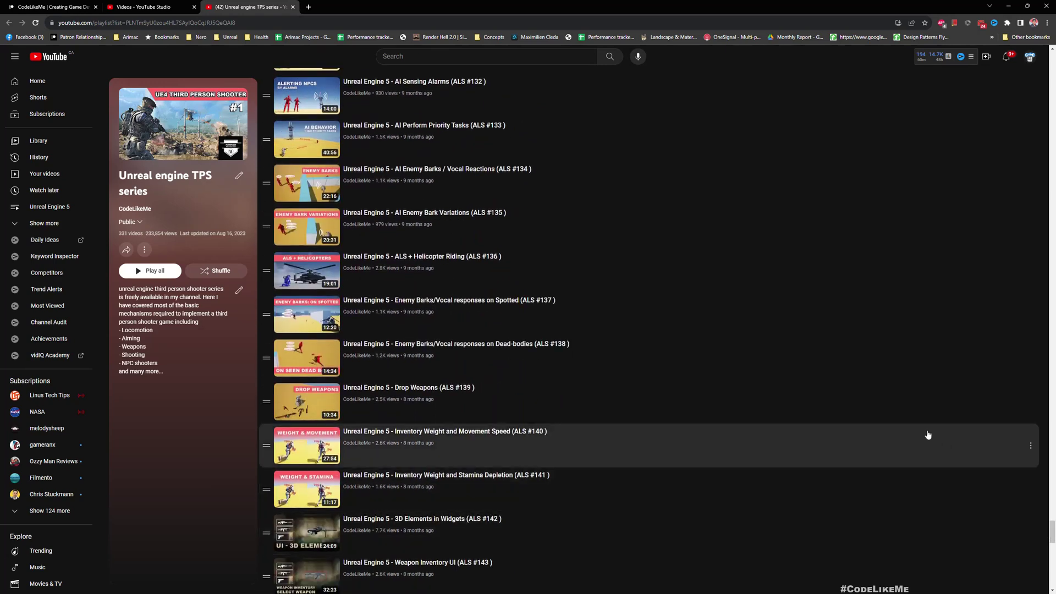
scroll(132, 241, down, 20)
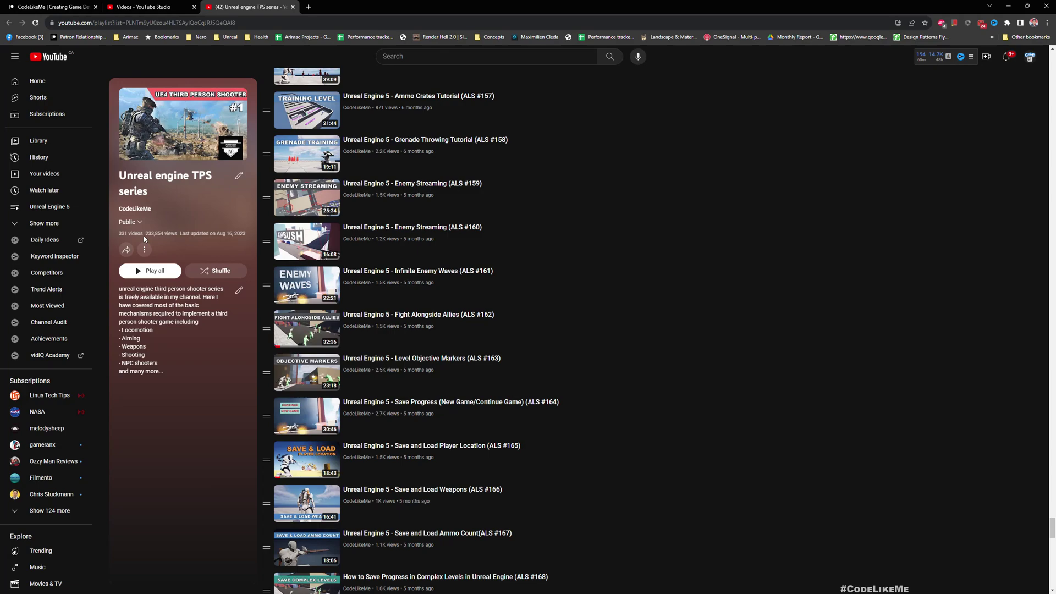
Go to the CodeLikeMe Patreon feed and expand the Destroying Searchlights post's full description.
key(ctrl+1)
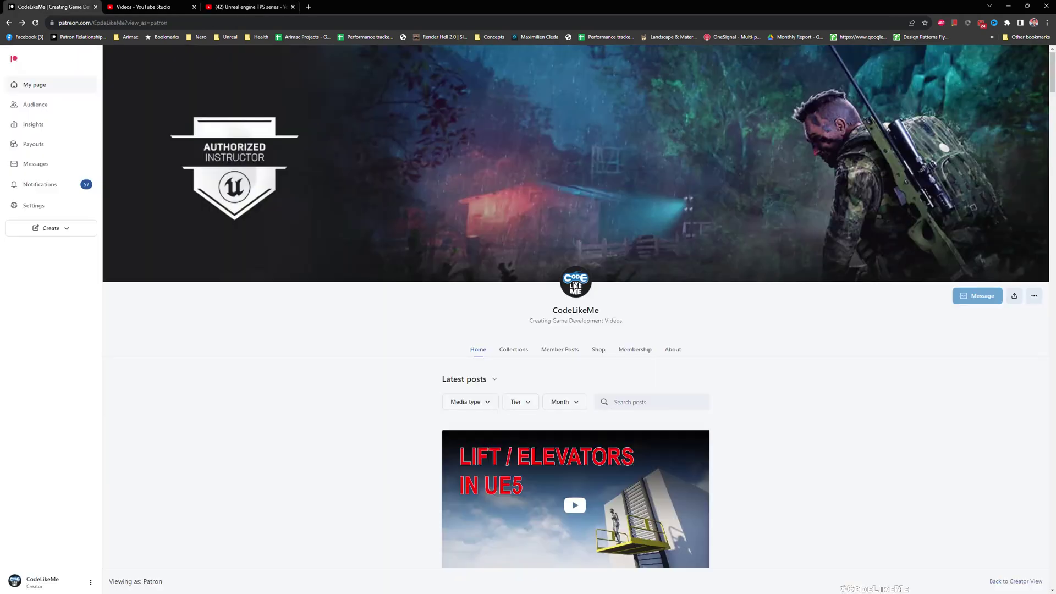
scroll(641, 394, down, 6)
scroll(641, 394, down, 20)
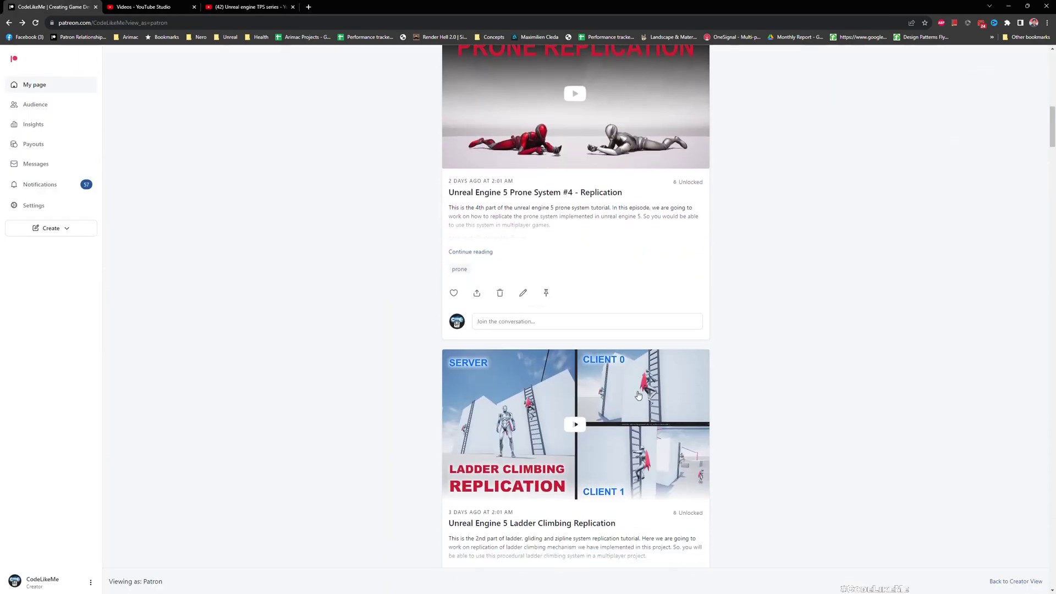
scroll(638, 395, down, 20)
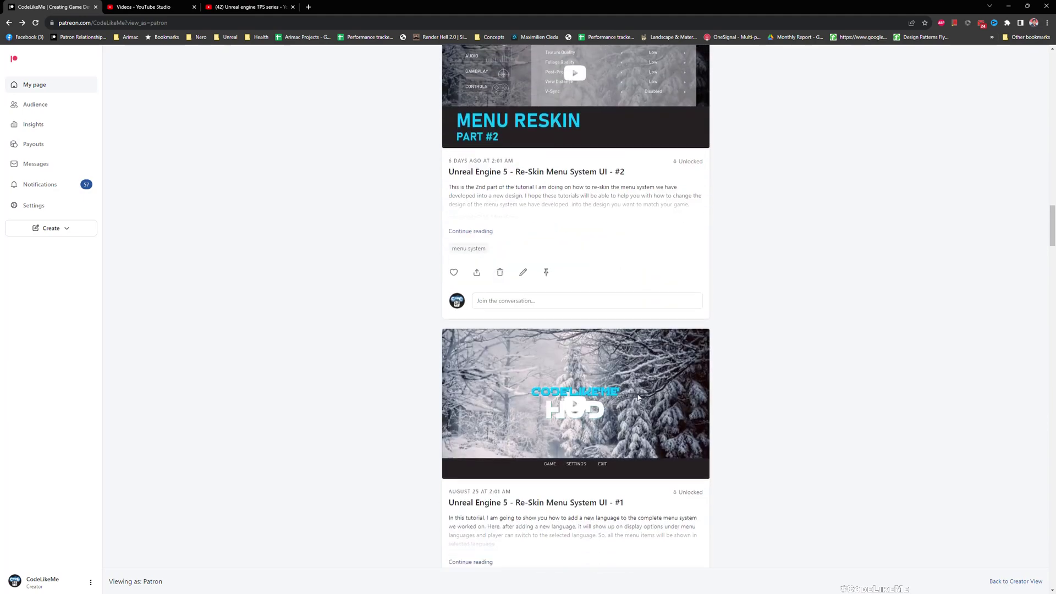
scroll(639, 397, down, 20)
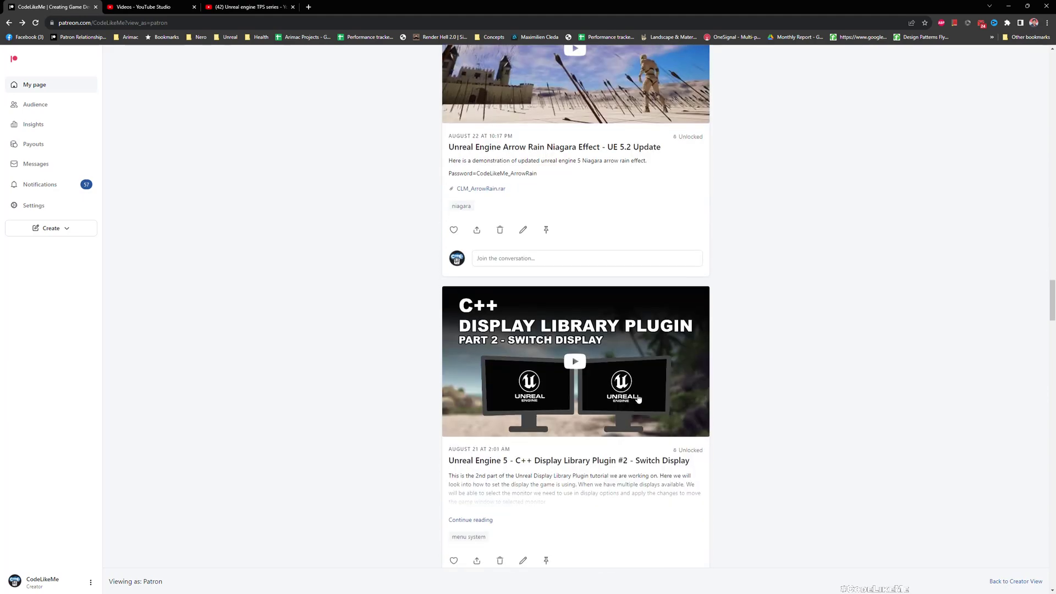
scroll(637, 401, down, 20)
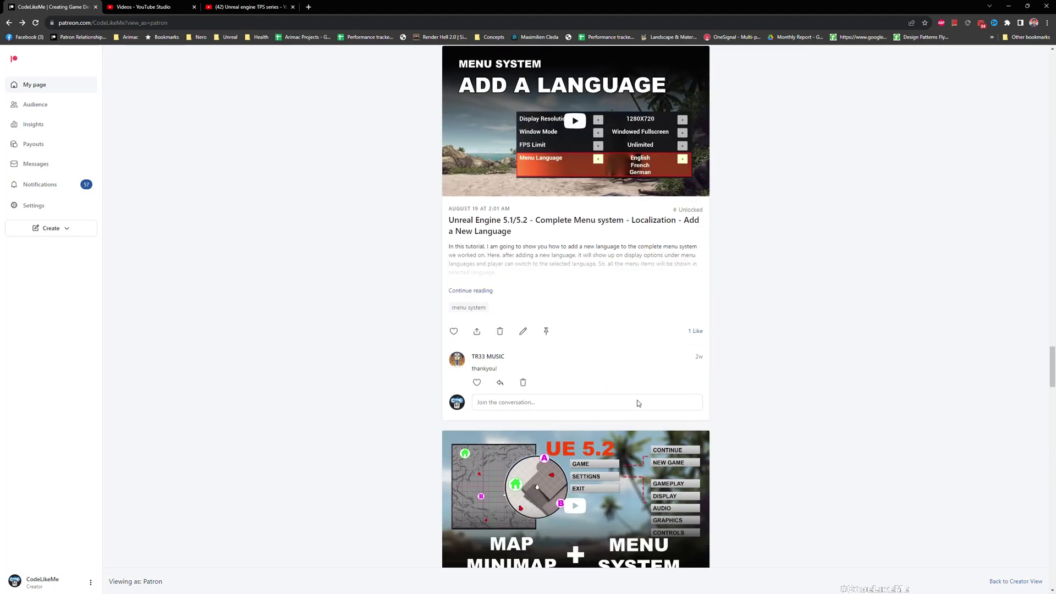
click(472, 409)
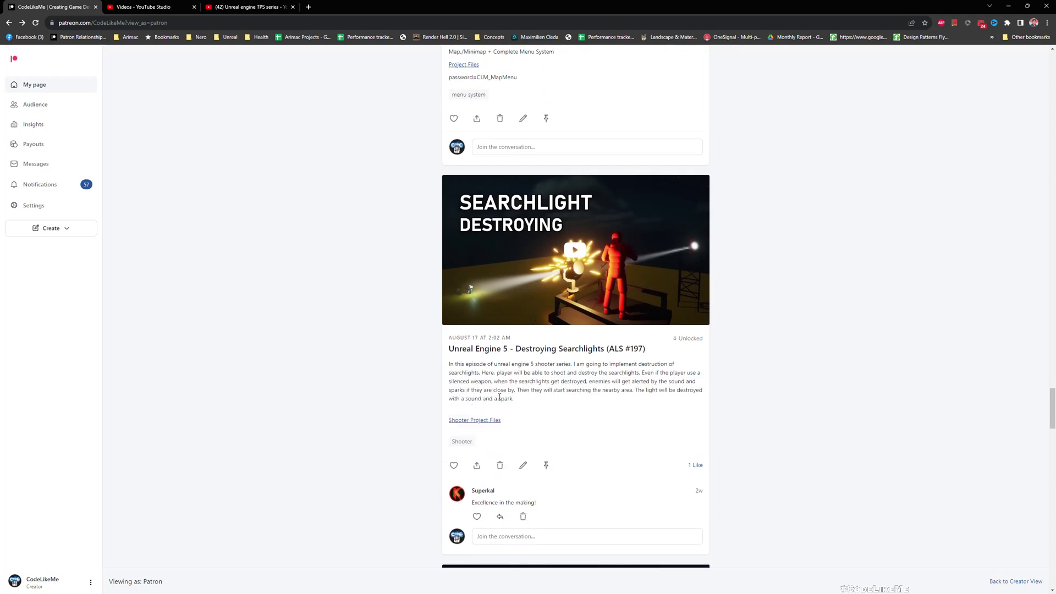
scroll(637, 324, up, 1)
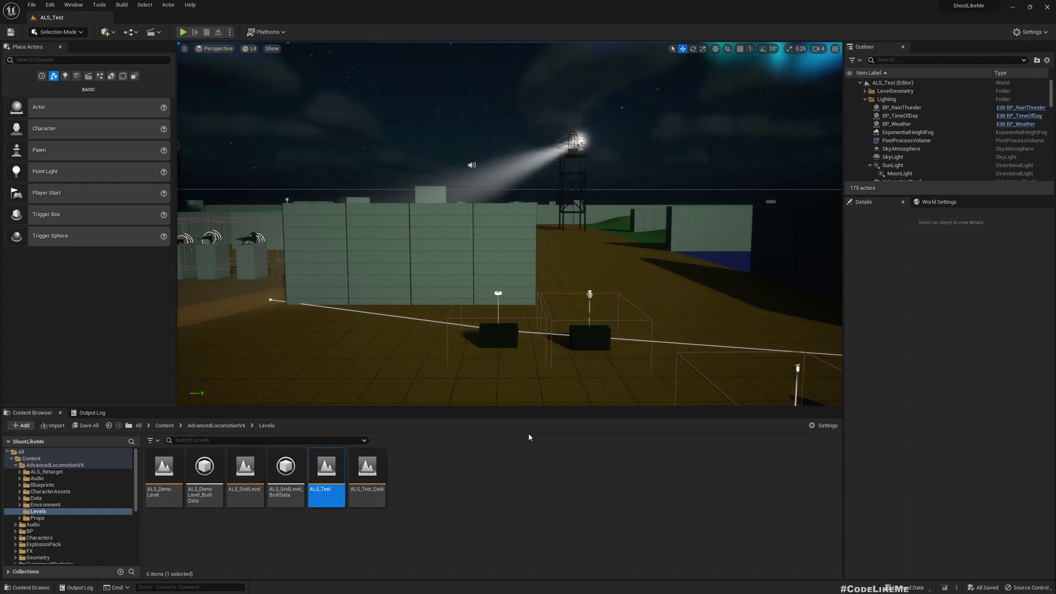
Dismiss the Launch Failed error and queue a Verify of the 5.1.1 engine in the Epic Games Launcher.
key(alt+Tab)
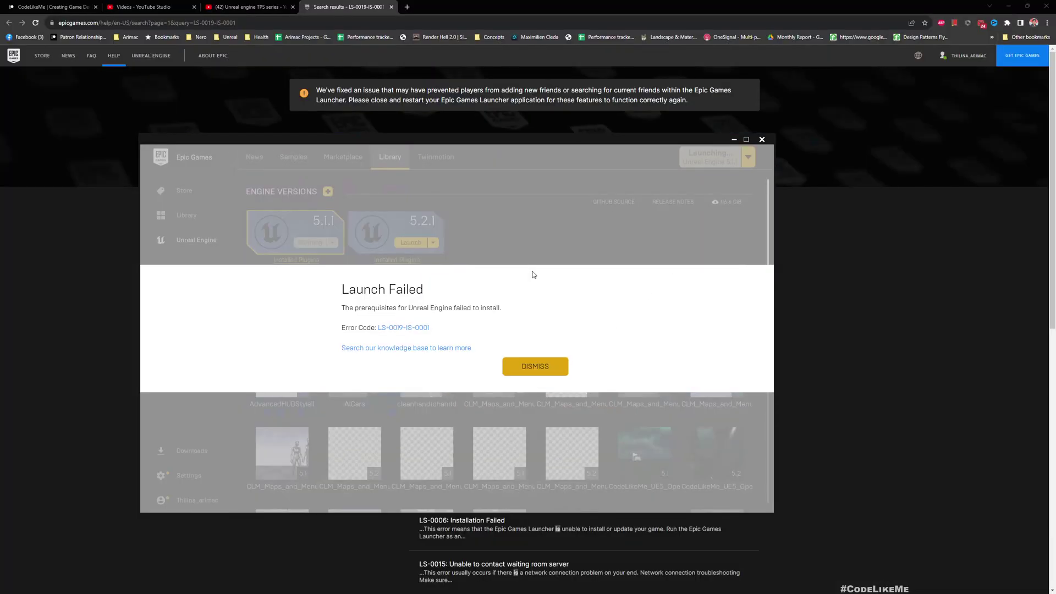
click(535, 366)
click(332, 243)
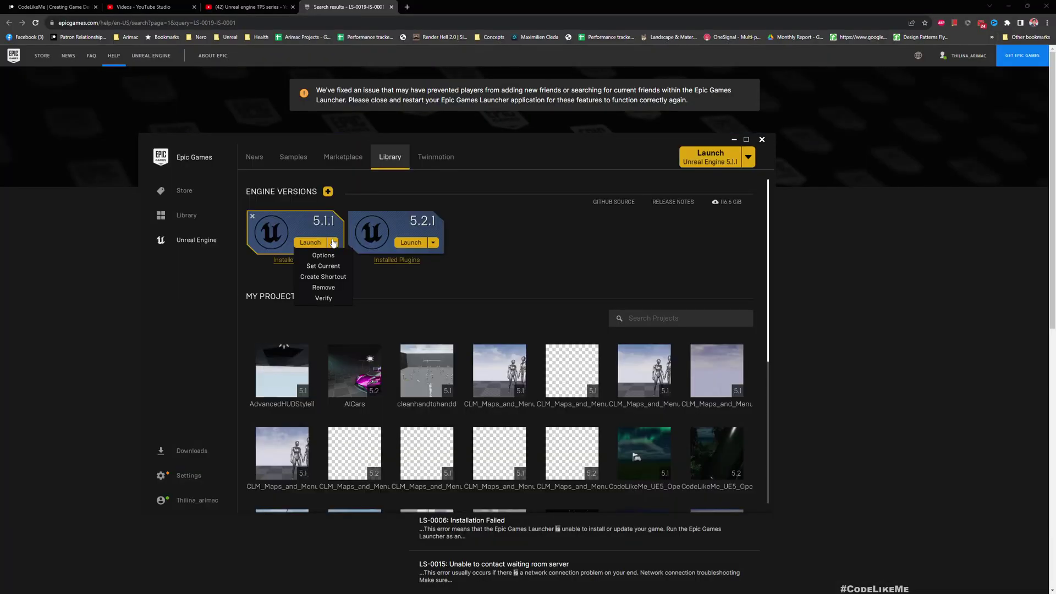
click(326, 300)
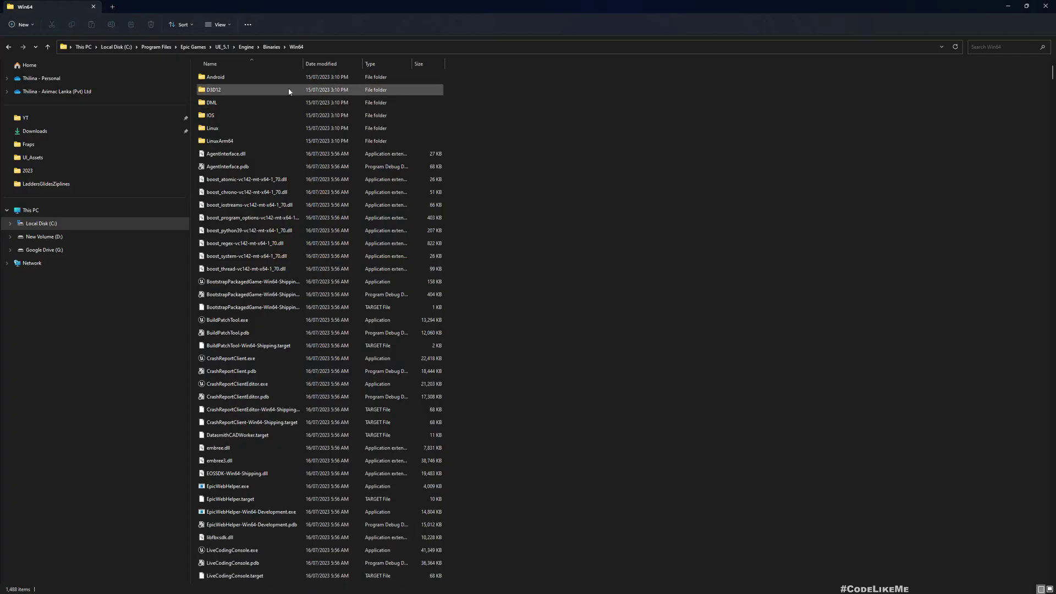
Locate UnrealEditor.exe in the engine's Engine\Binaries\Win64 folder.
scroll(215, 325, down, 1)
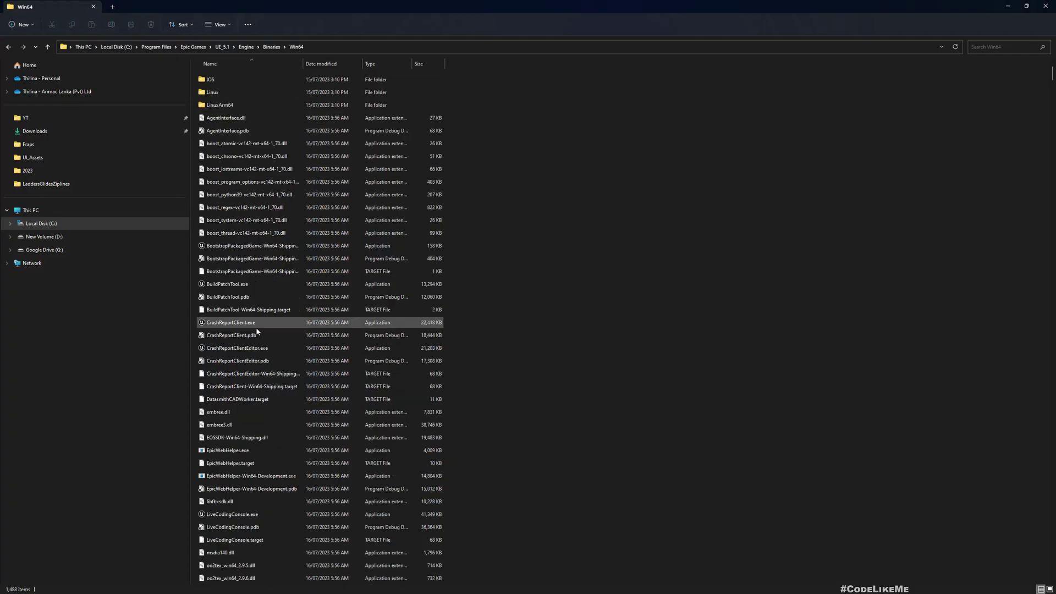
click(214, 287)
text(unrealeditor)
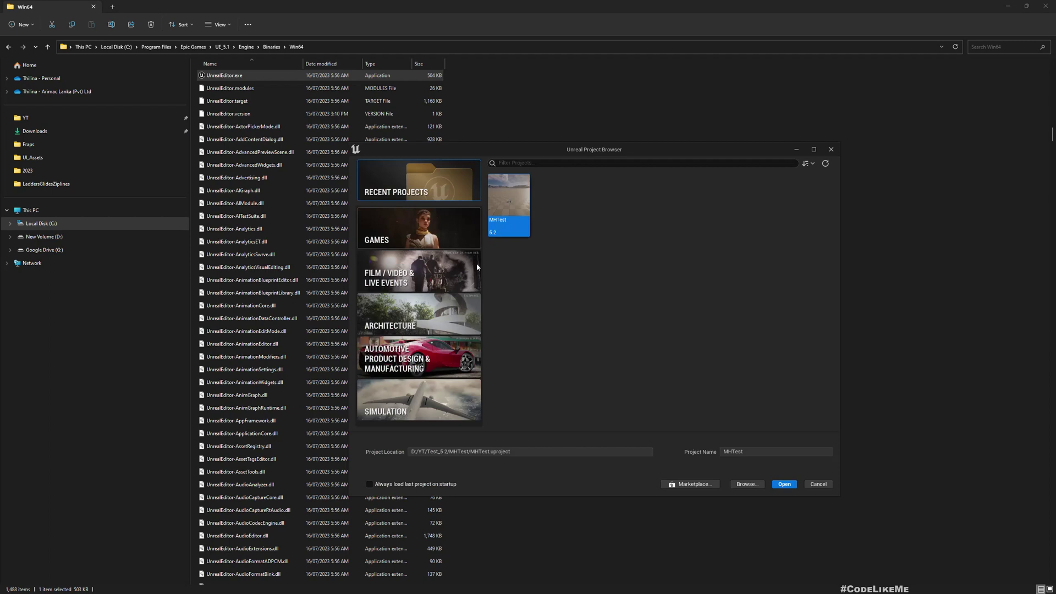
Pick the Games > Third Person blueprint template with Starter Content turned off.
click(403, 230)
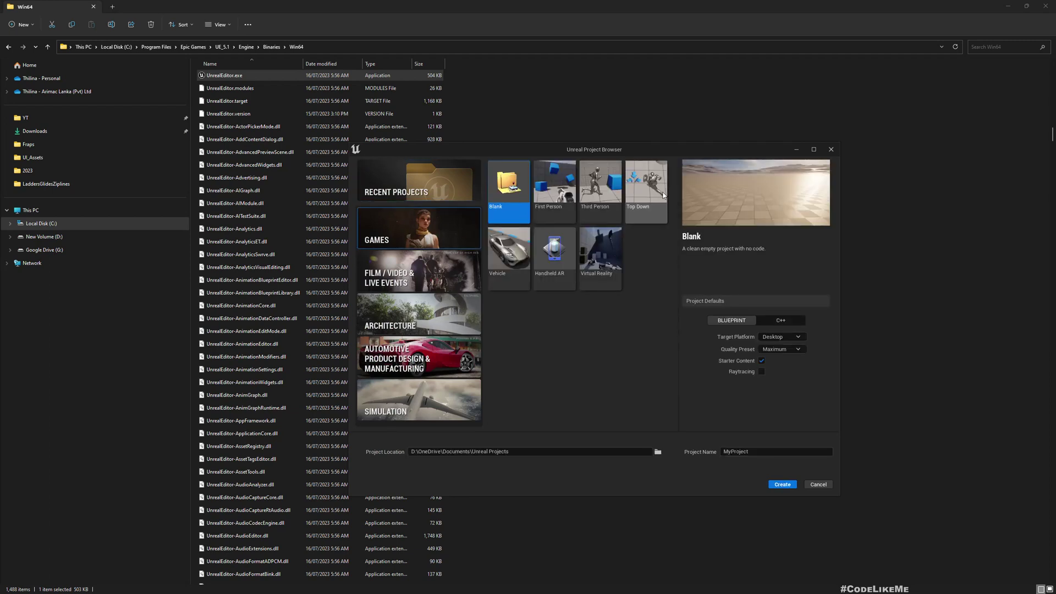
click(646, 184)
click(600, 184)
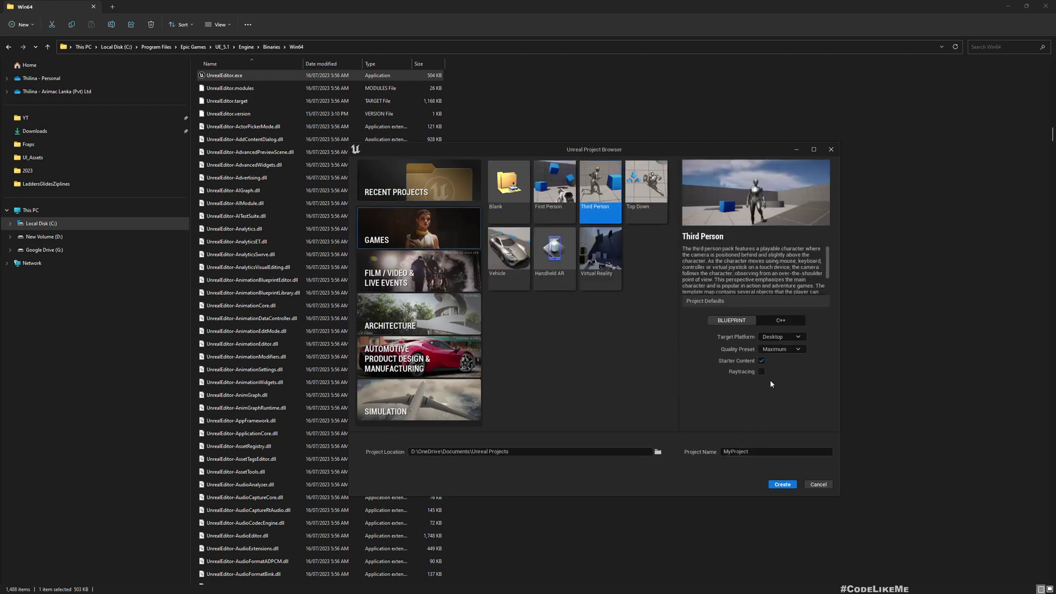
click(762, 360)
Create ShootLikeMe_Target, then play-test ThirdPersonMap by running the character onto the ramp.
click(783, 484)
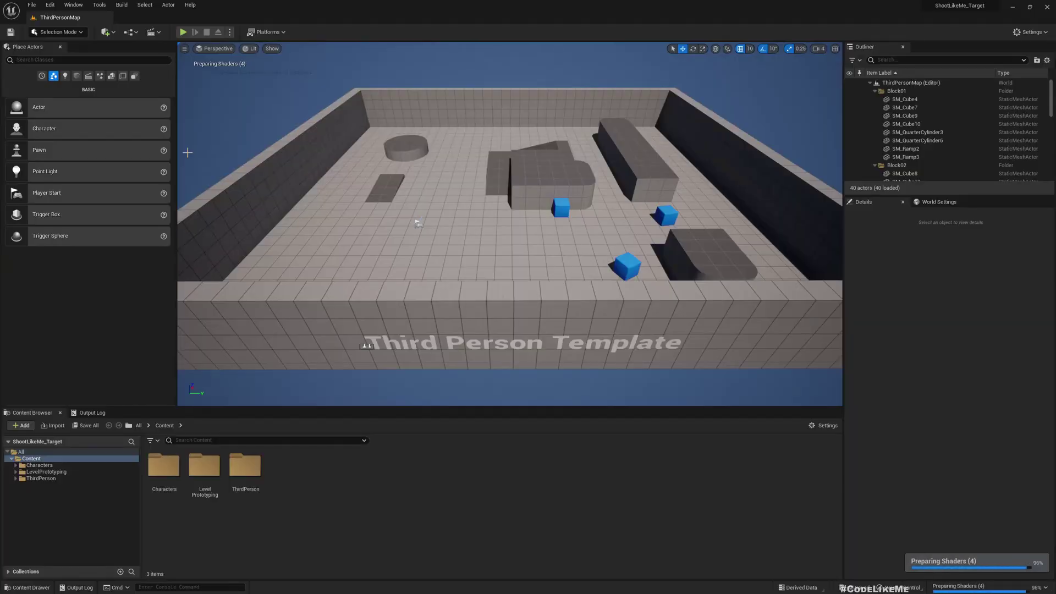
key(alt+p)
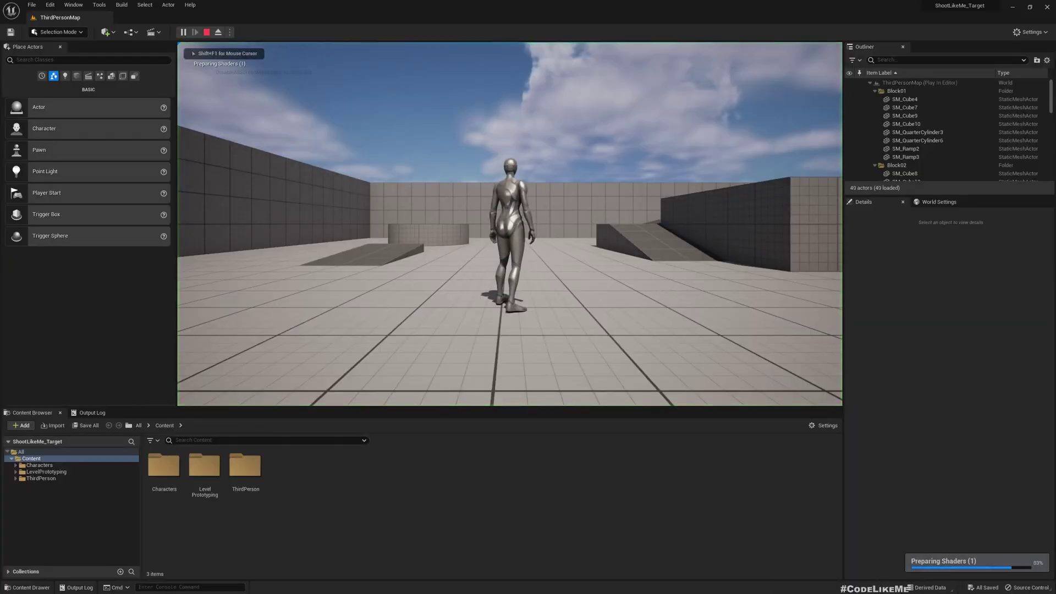
key(w)
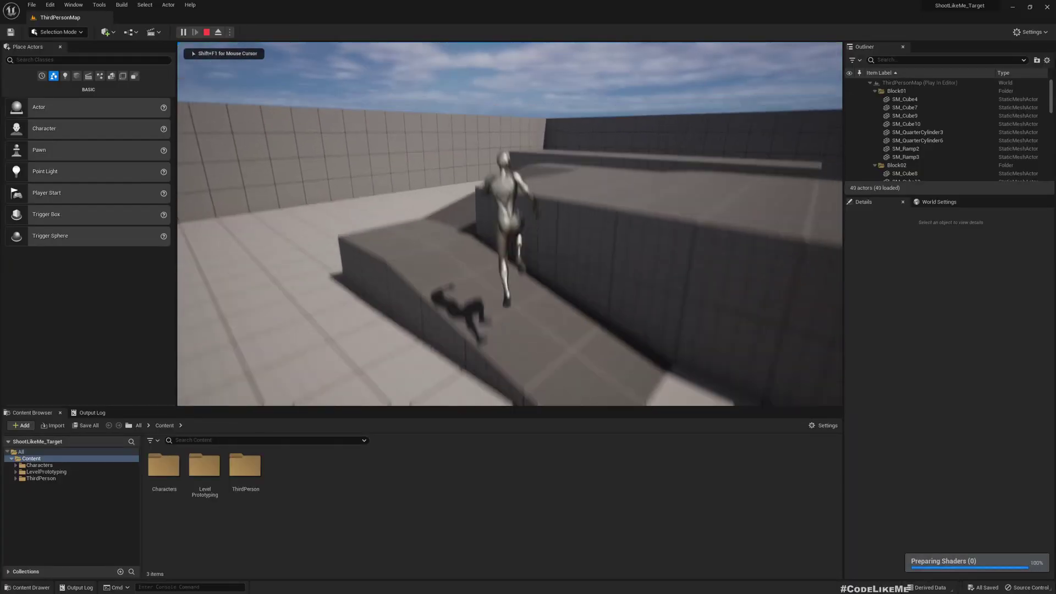
key(Escape)
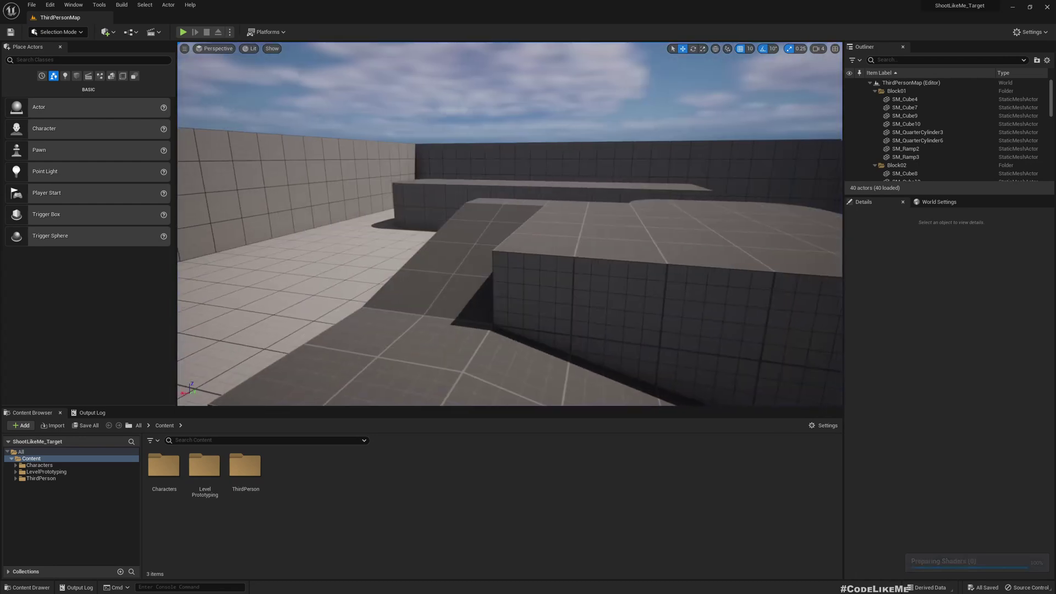
key(F11)
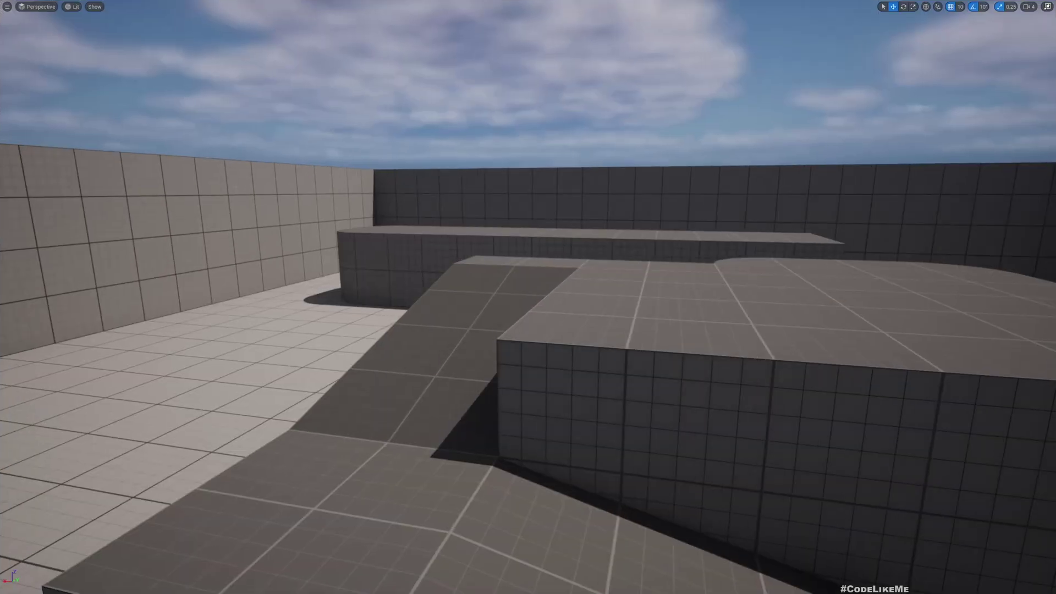
key(F11)
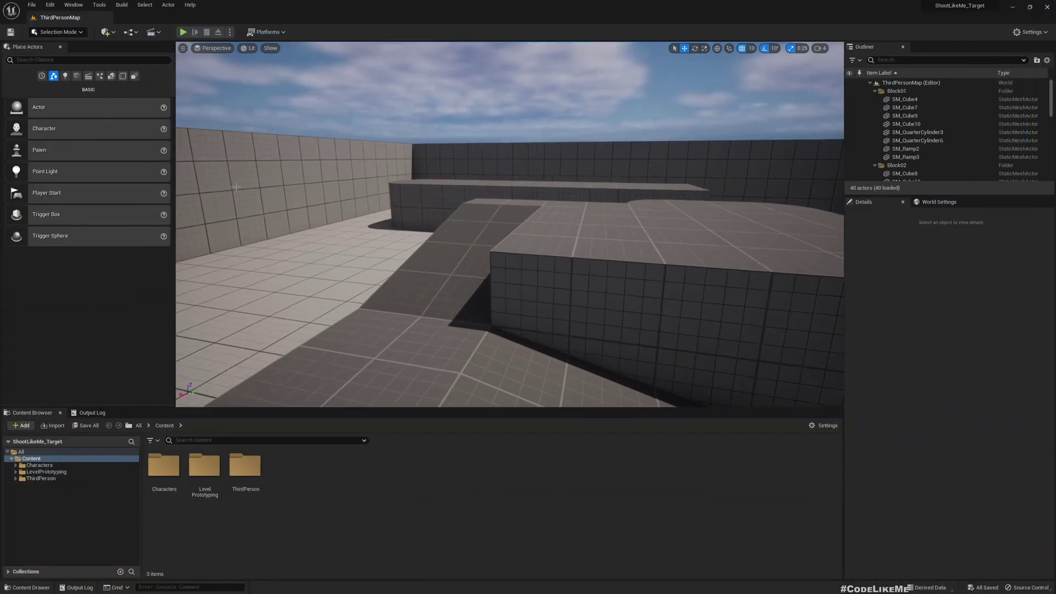
Open ShootLikeMe.uproject from the project folders in Notepad++.
click(1047, 7)
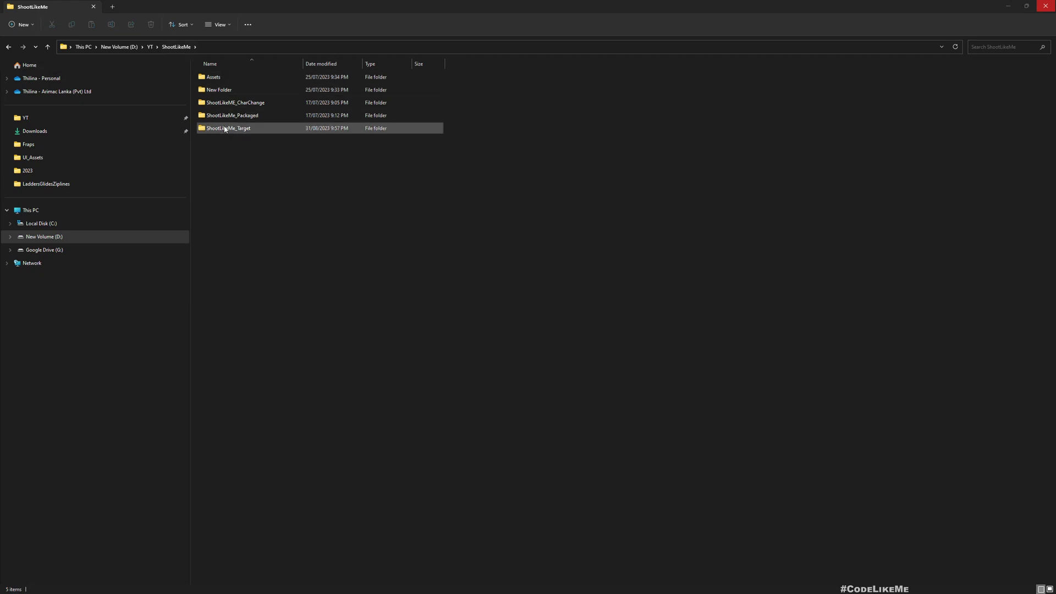
double_click(226, 128)
right_click(218, 143)
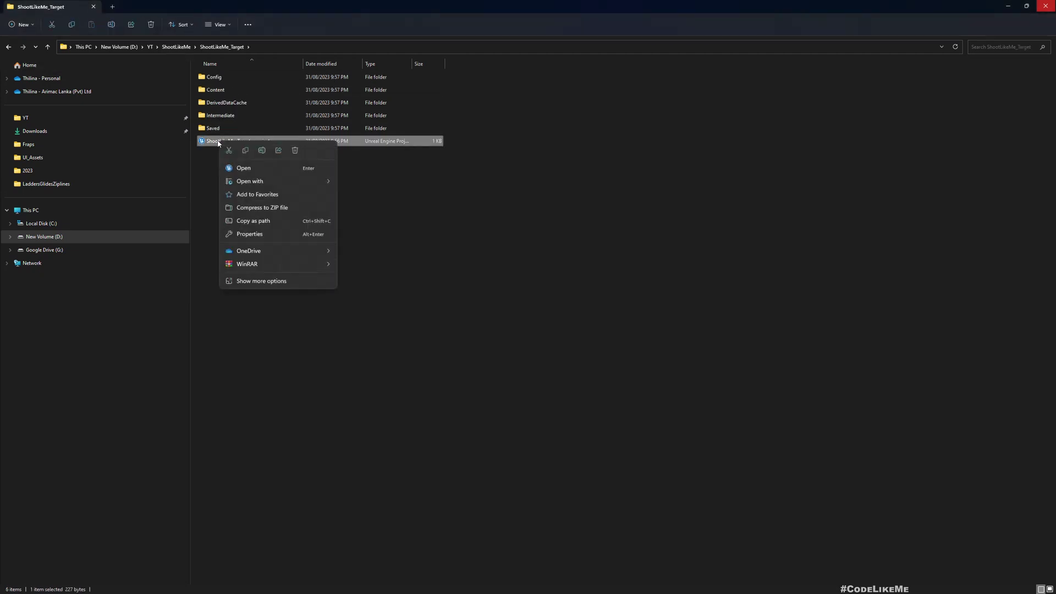
click(535, 182)
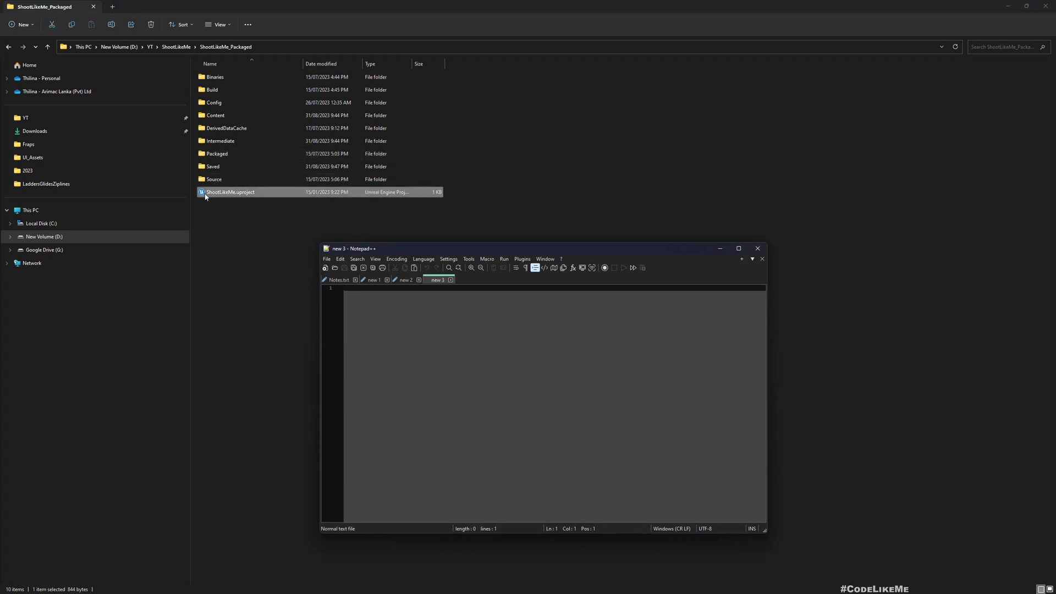
drag(204, 196, 470, 388)
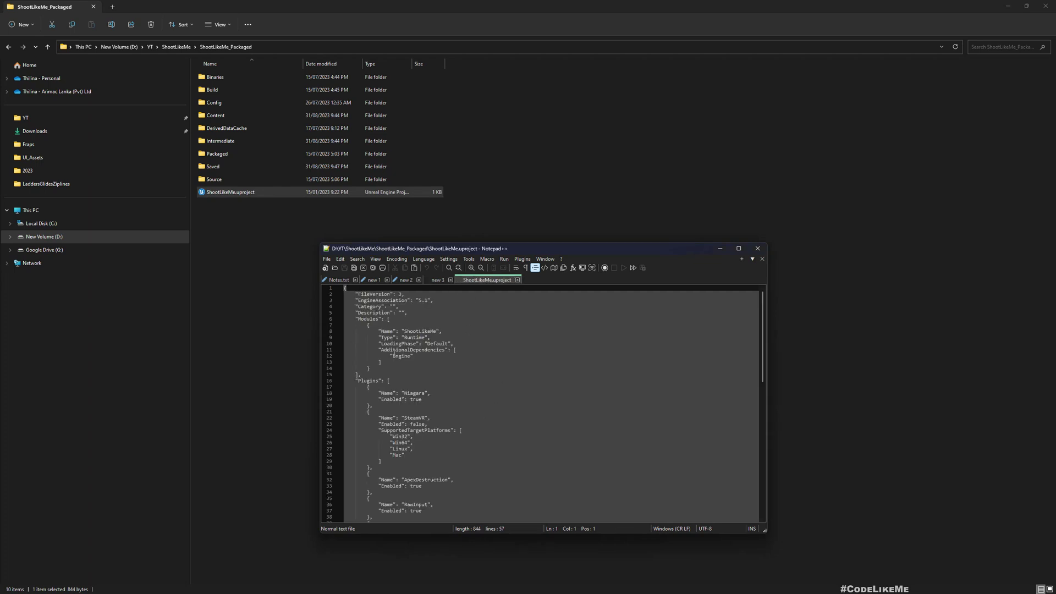
Select the project file's text from the Modules section through the end of Plugins.
drag(356, 318, 395, 374)
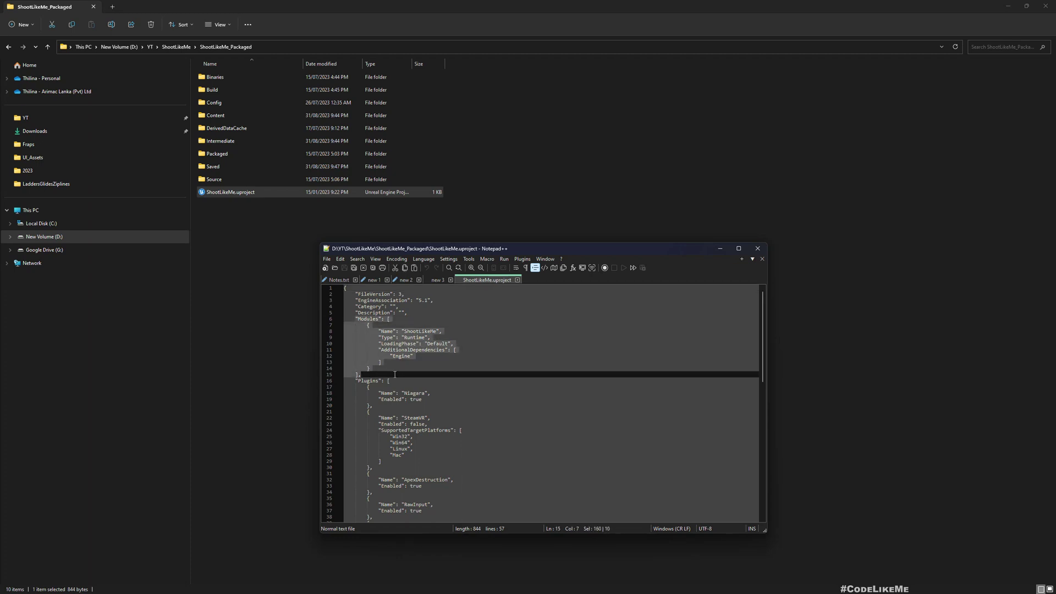
scroll(360, 381, down, 10)
scroll(364, 379, up, 7)
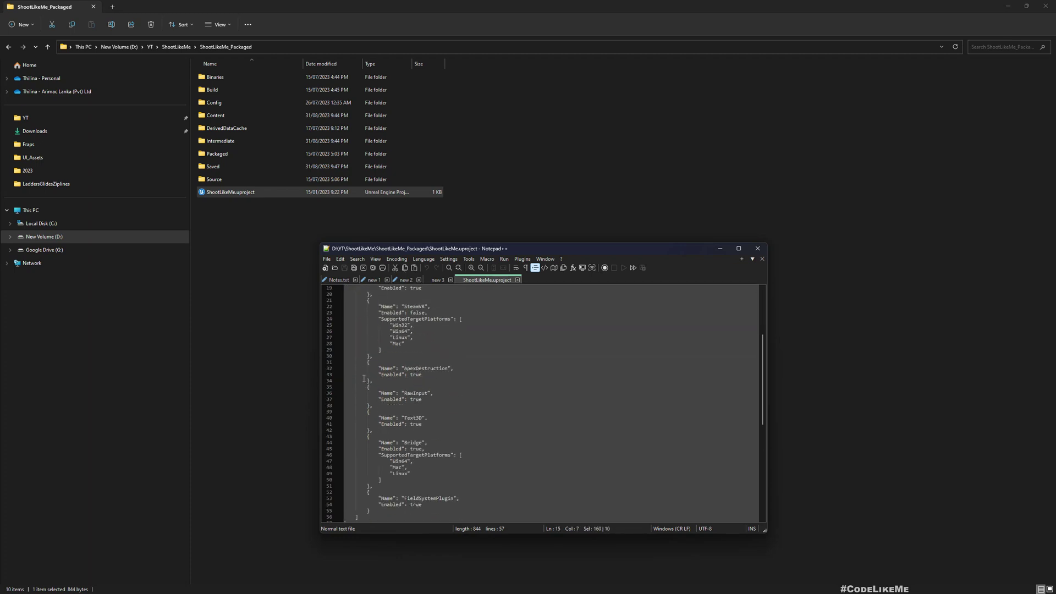
scroll(364, 378, down, 6)
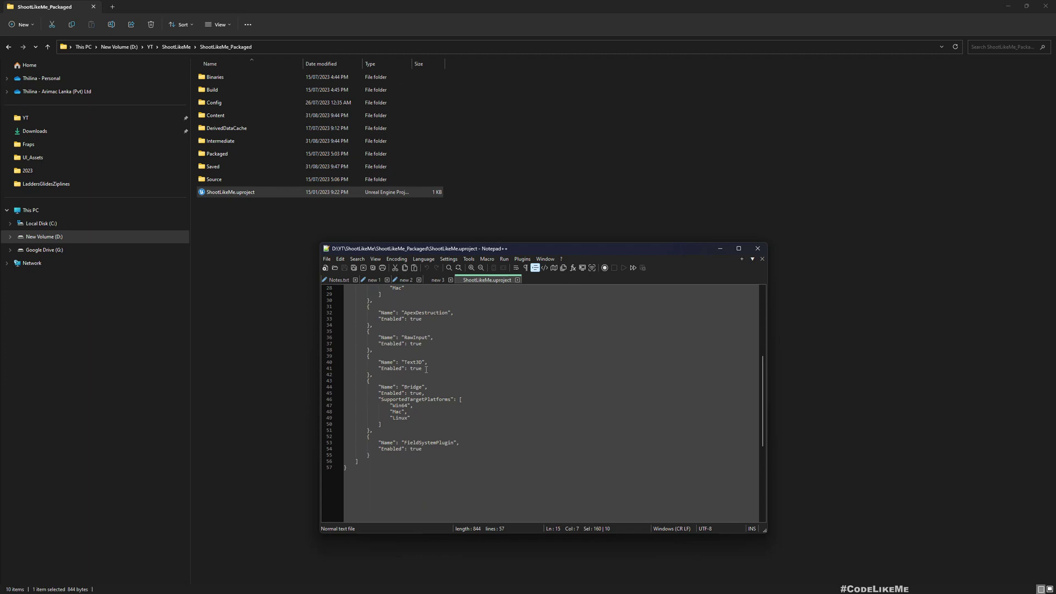
mouse_move(354, 381)
mouse_down()
mouse_move(385, 425)
mouse_move(363, 374)
mouse_up()
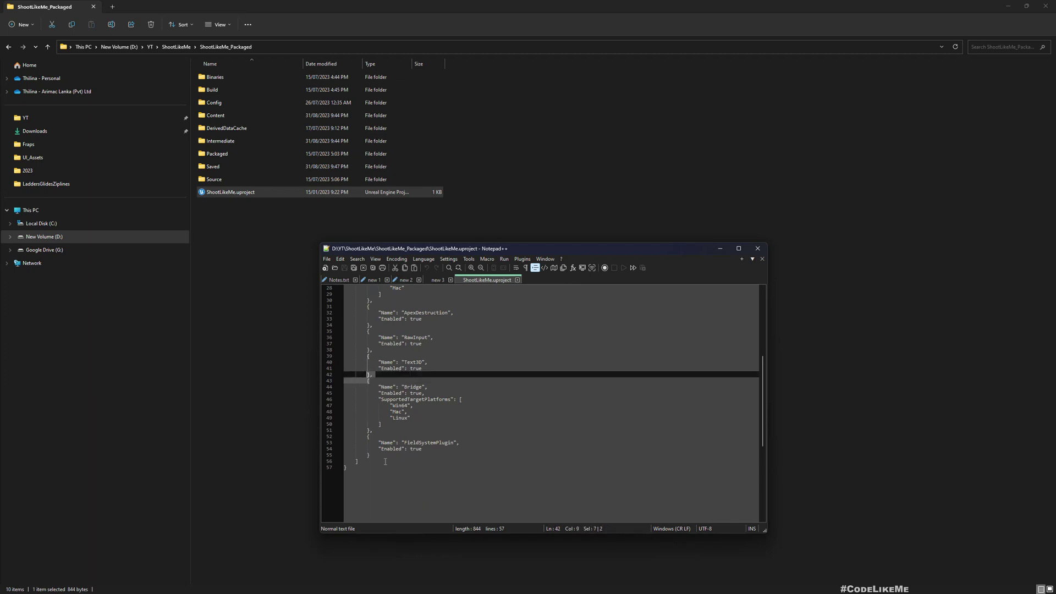
scroll(385, 461, up, 9)
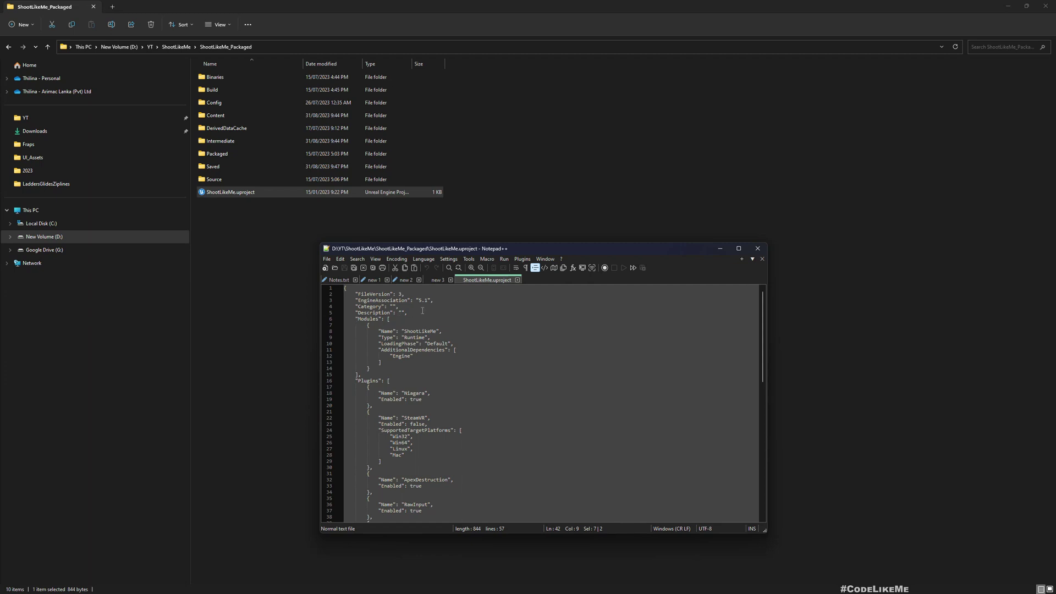
drag(419, 312, 429, 332)
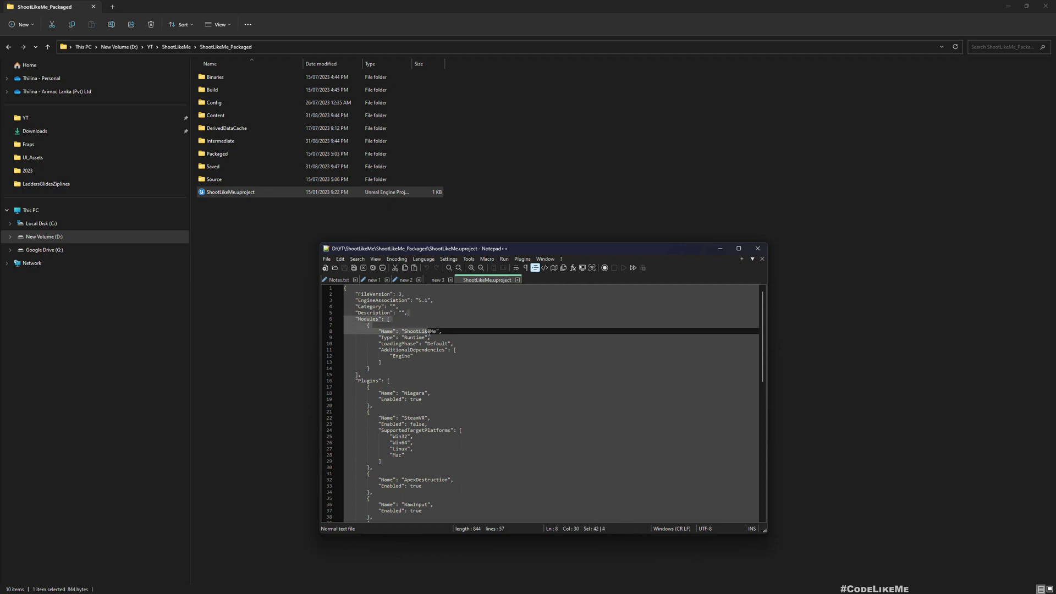
key(shift+Down)
key(shift+Down)
key(shift+Down)
key(shift+Down)
key(shift+Down)
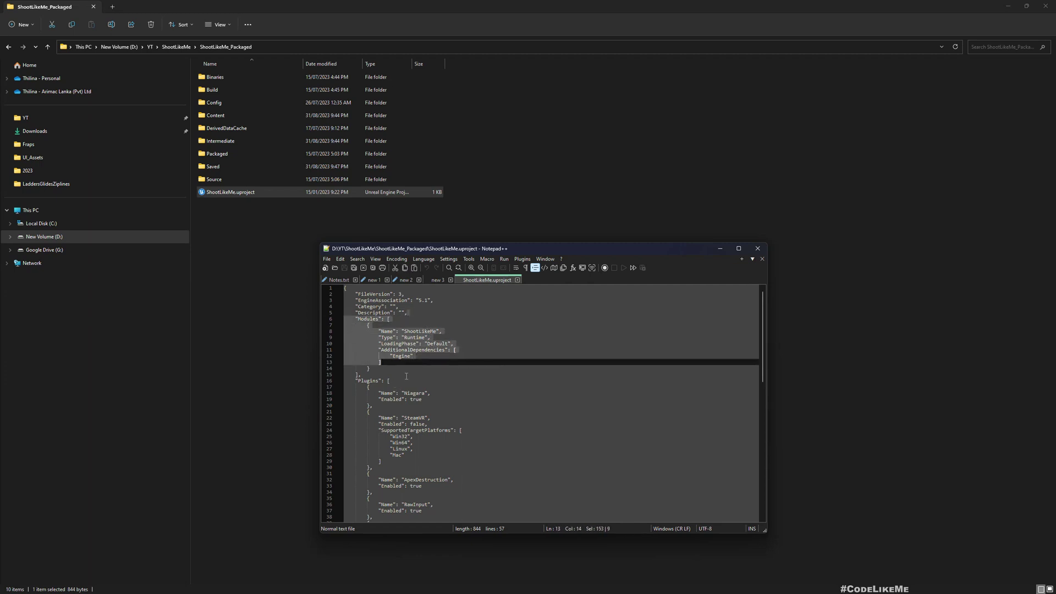
scroll(406, 376, down, 8)
shift+click(373, 480)
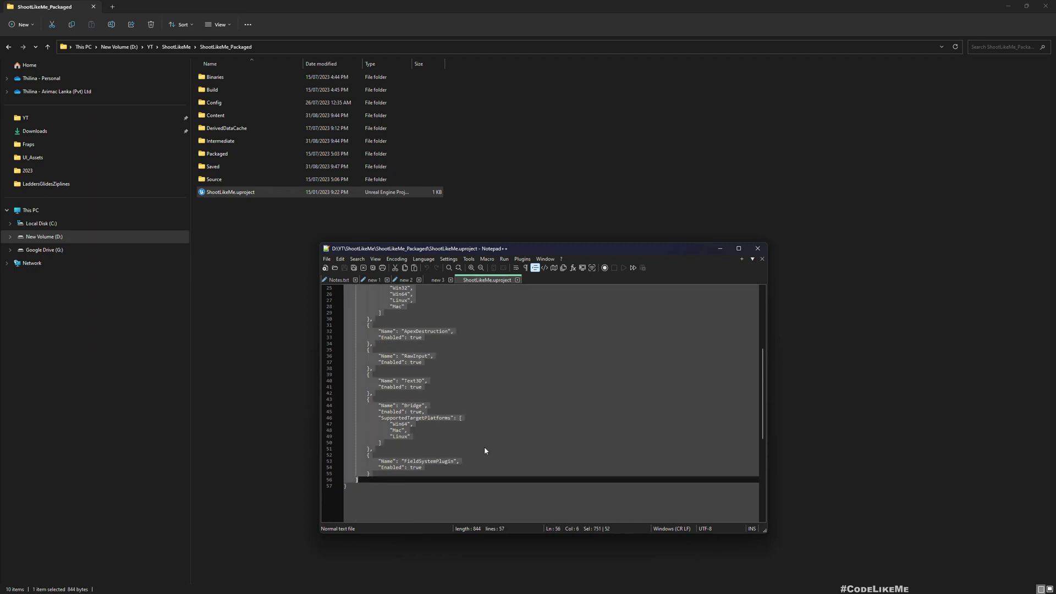
scroll(501, 435, up, 8)
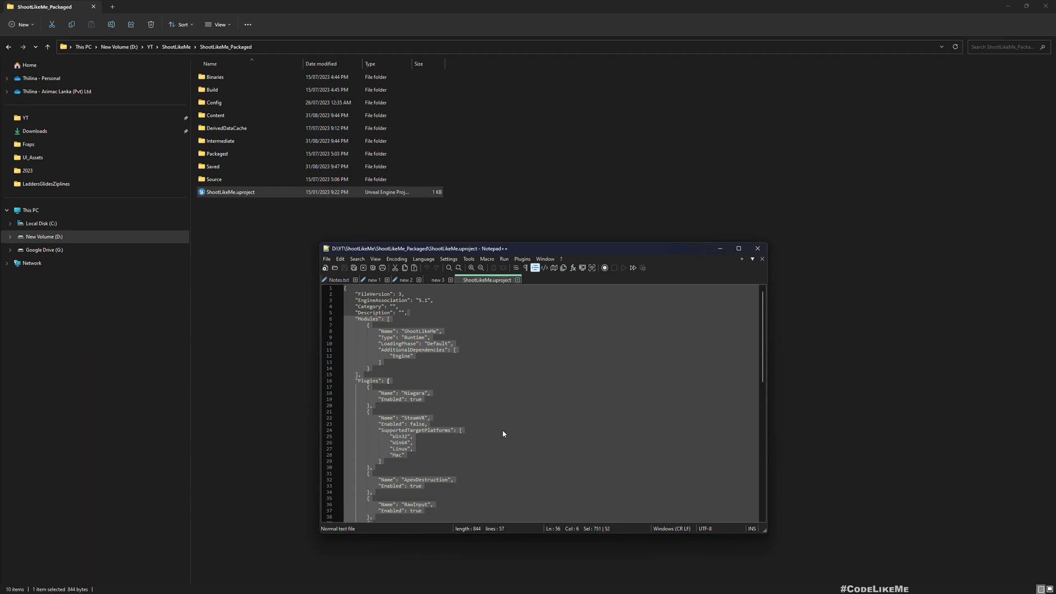
Open ShootLikeMe_Target.uproject from the ShootLikeMe_Target folder in Notepad++.
click(176, 47)
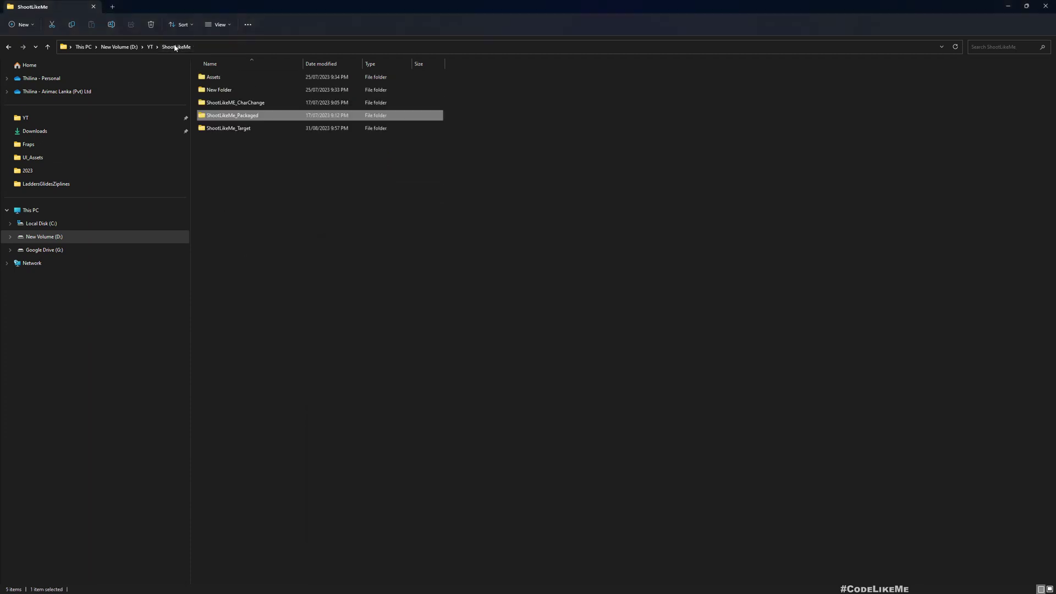
double_click(231, 129)
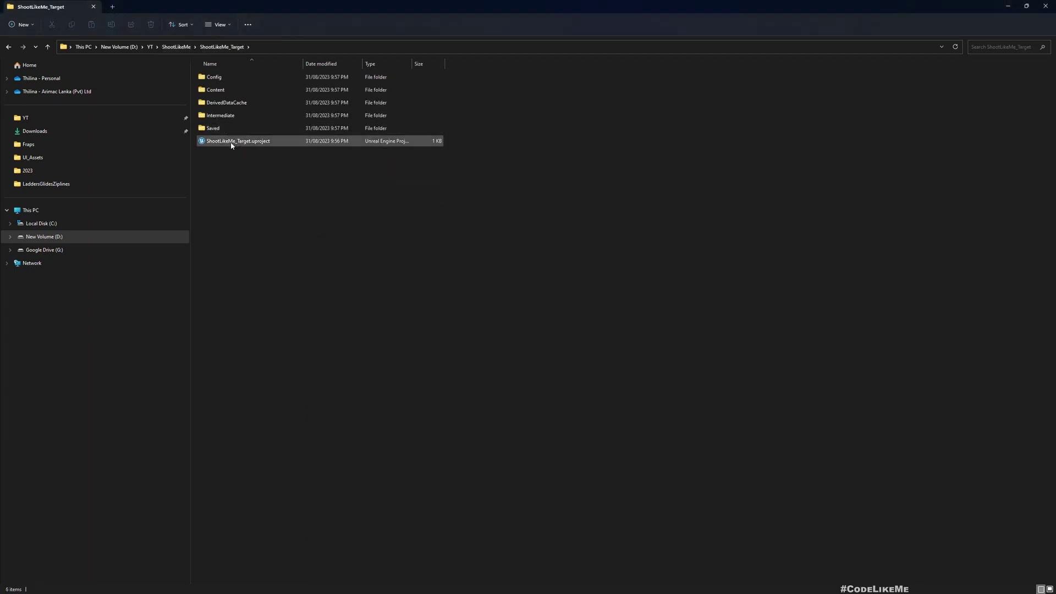
drag(229, 141, 330, 435)
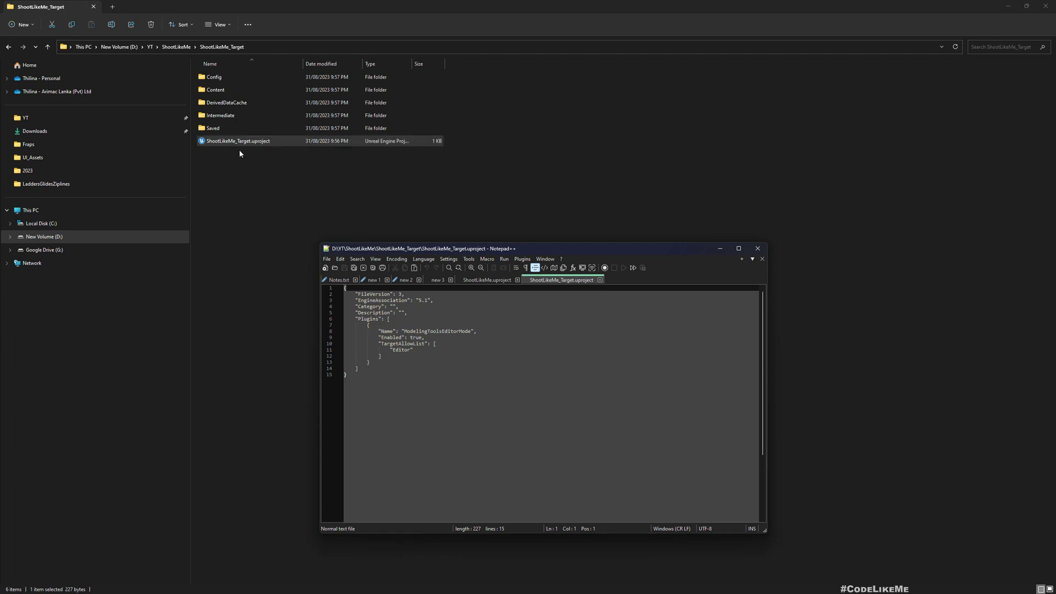
Open the ShootLikeMe_Packaged folder and snap its window to the right half.
click(176, 47)
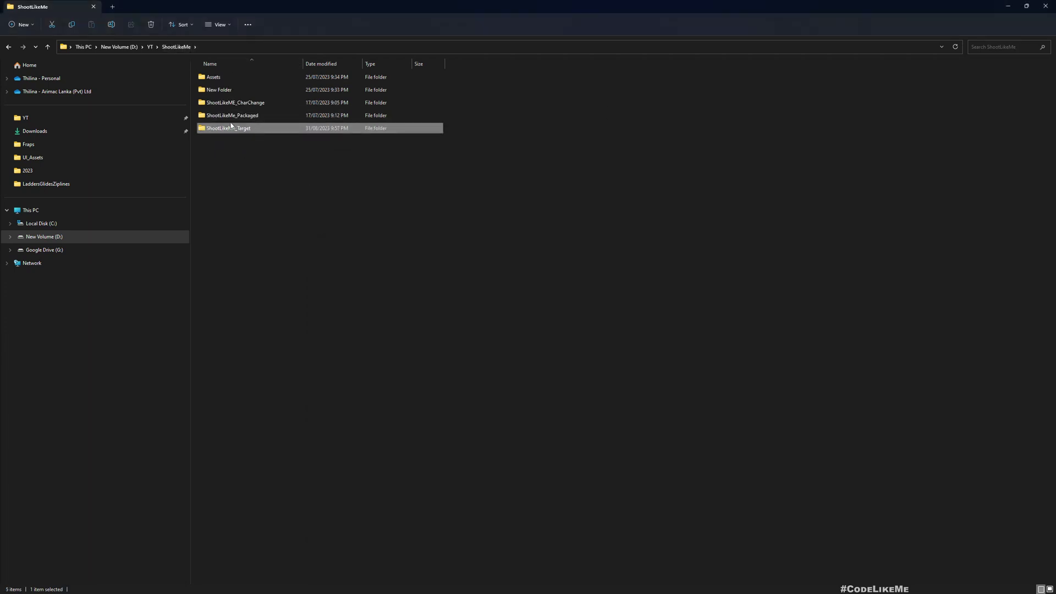
double_click(225, 115)
key(super+Right)
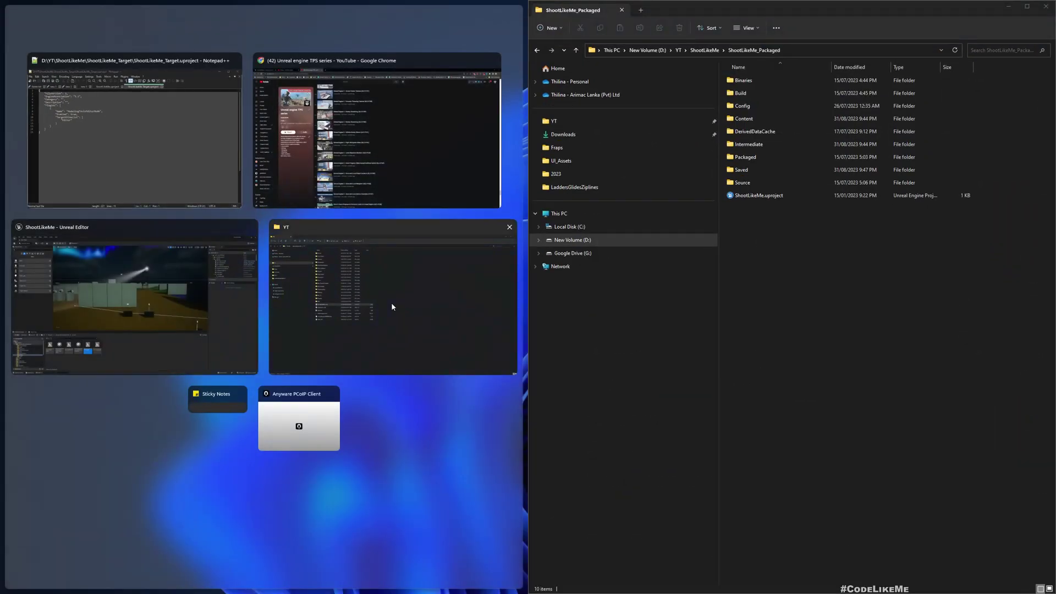
Fill the left half with the YT window and browse it to ShootLikeMe_Packaged\Source\ShootLikeMe.
click(391, 302)
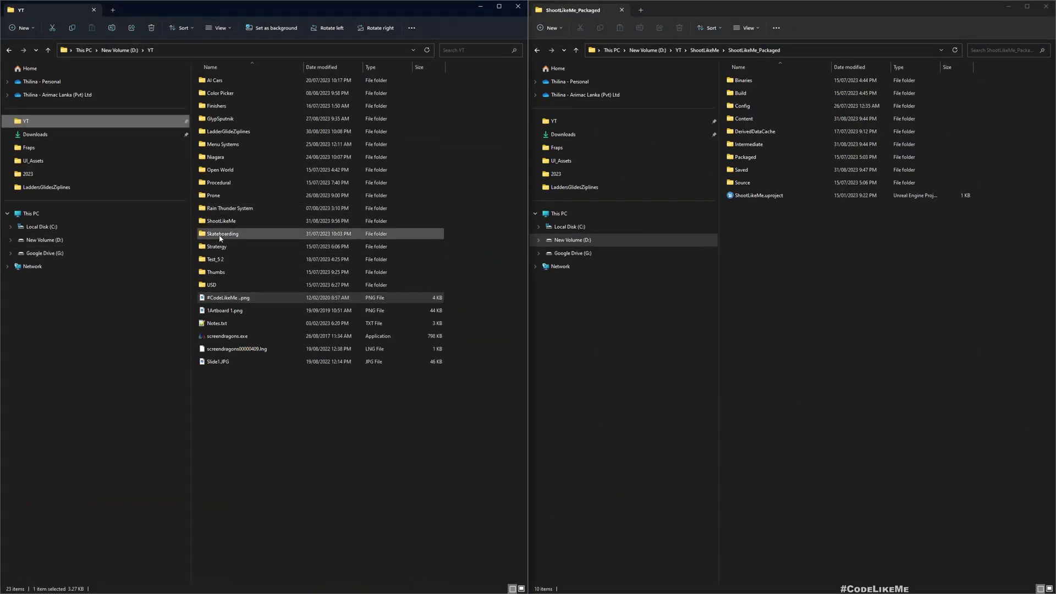
double_click(228, 222)
double_click(237, 119)
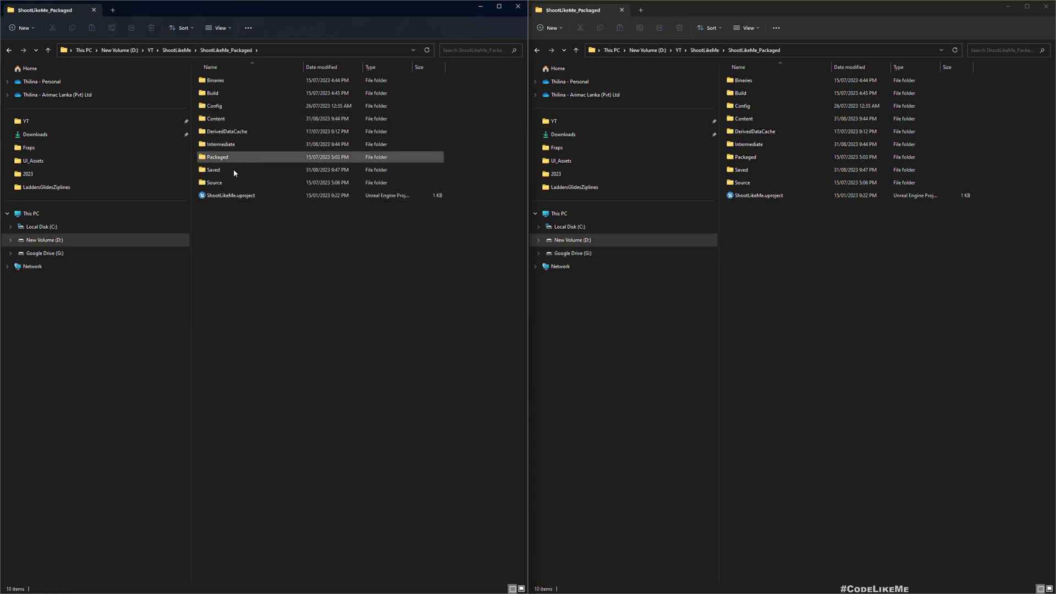
click(210, 183)
double_click(209, 182)
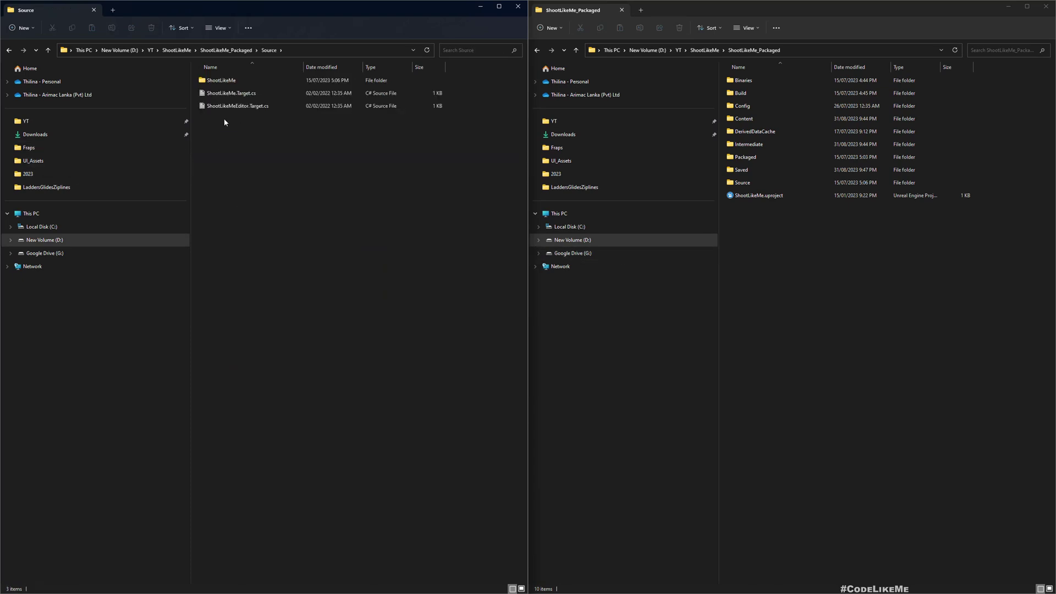
click(223, 81)
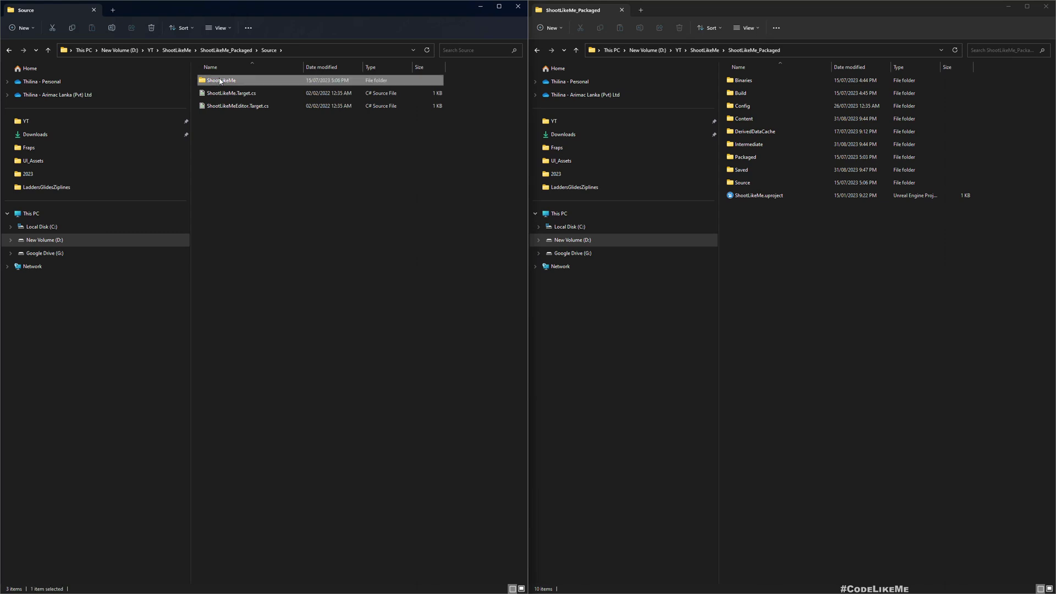
click(803, 259)
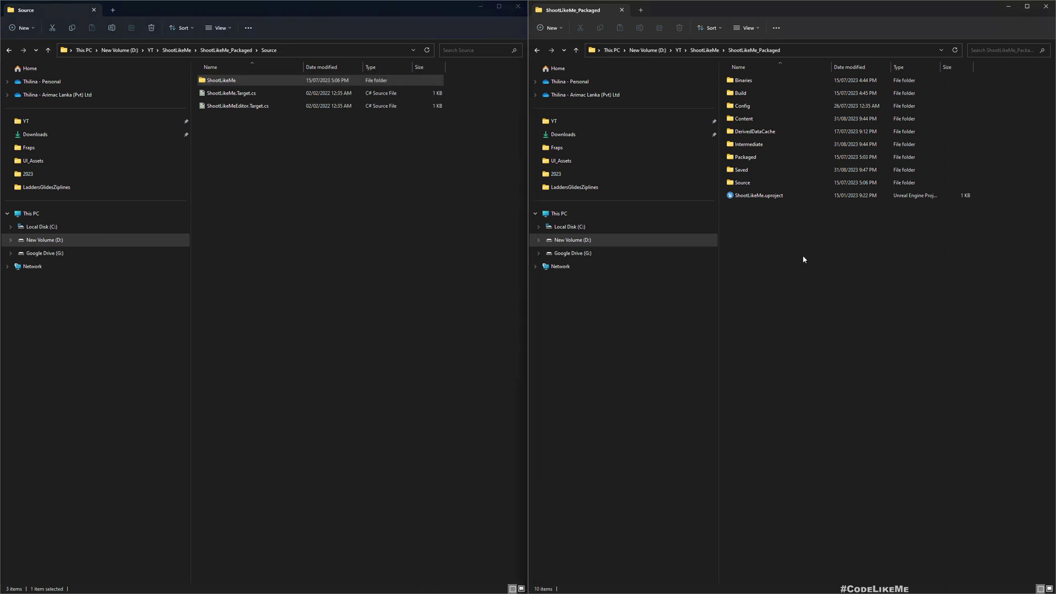
double_click(213, 81)
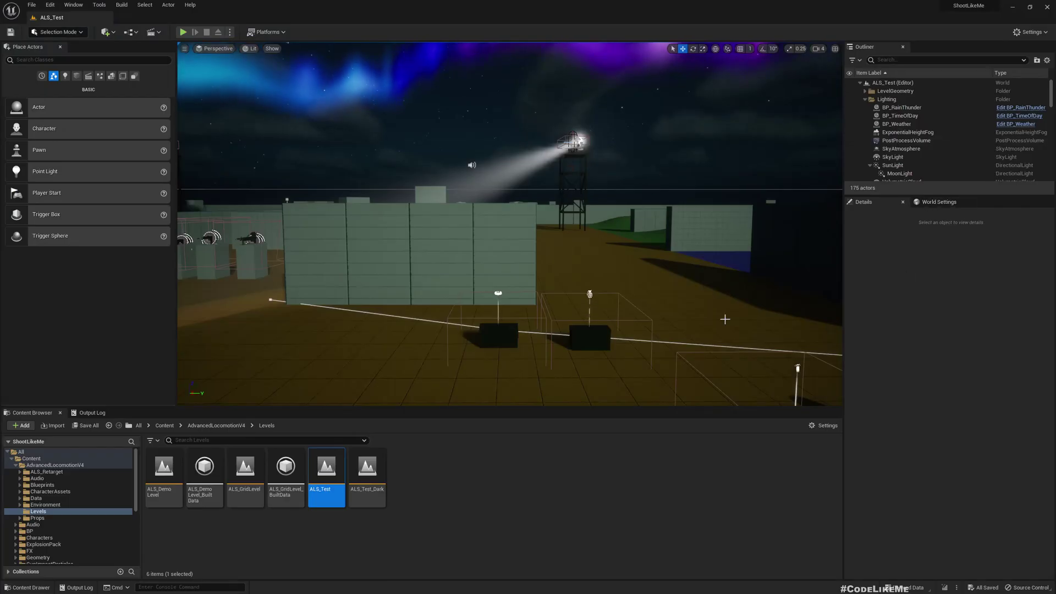
Follow World Settings' GameMode Override to its Default Pawn Class and open ALS_Base_CharacterBP.
click(939, 202)
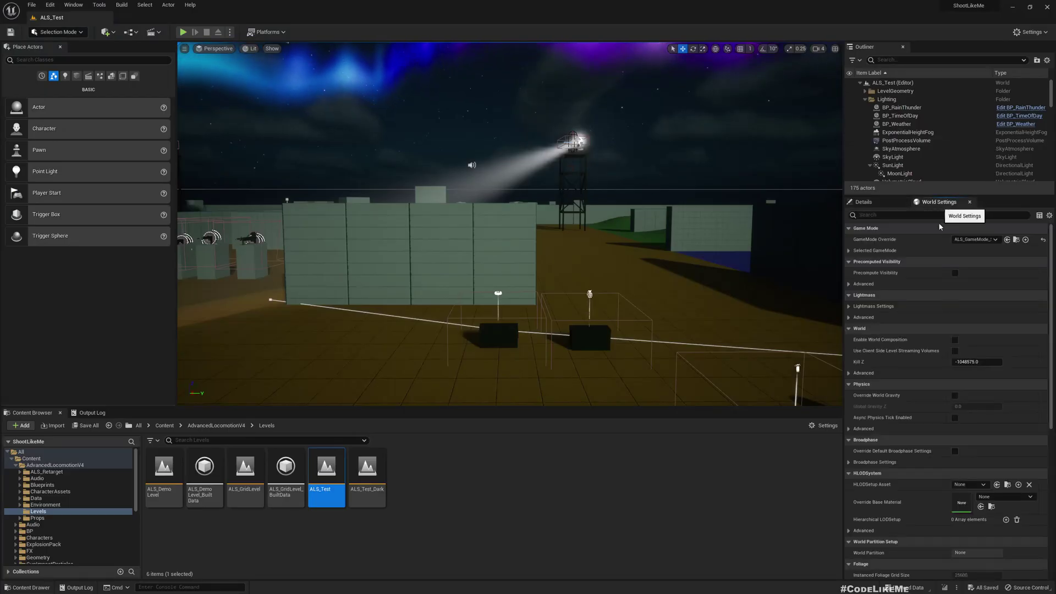
click(1016, 239)
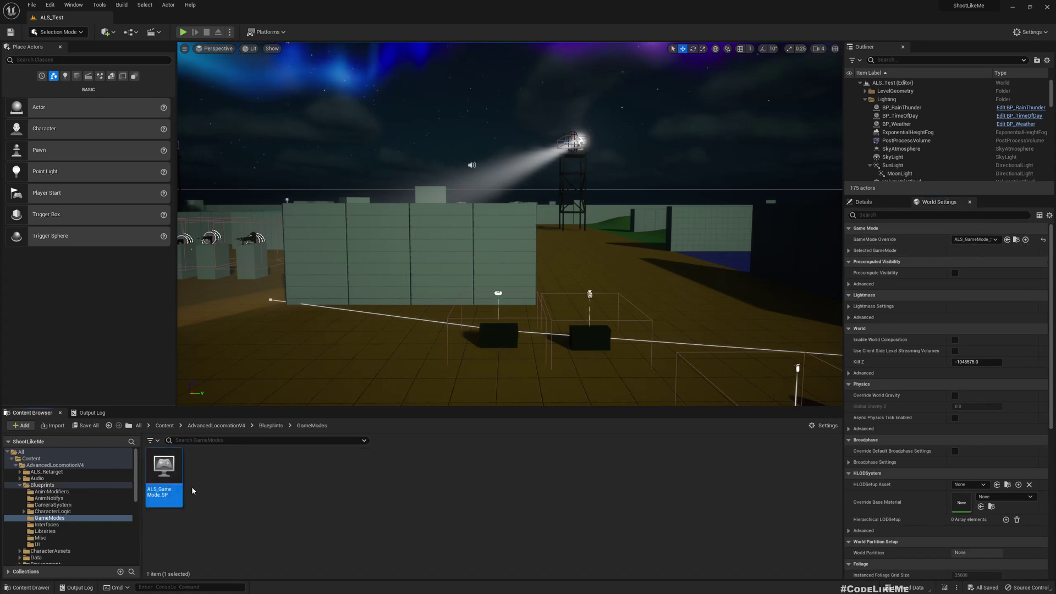
click(859, 252)
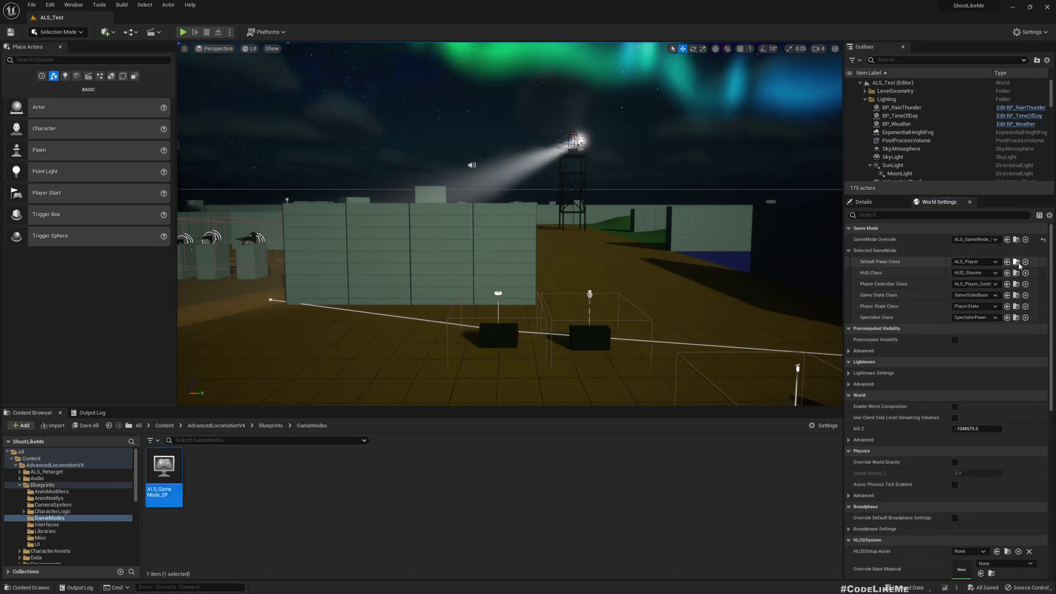
click(1017, 263)
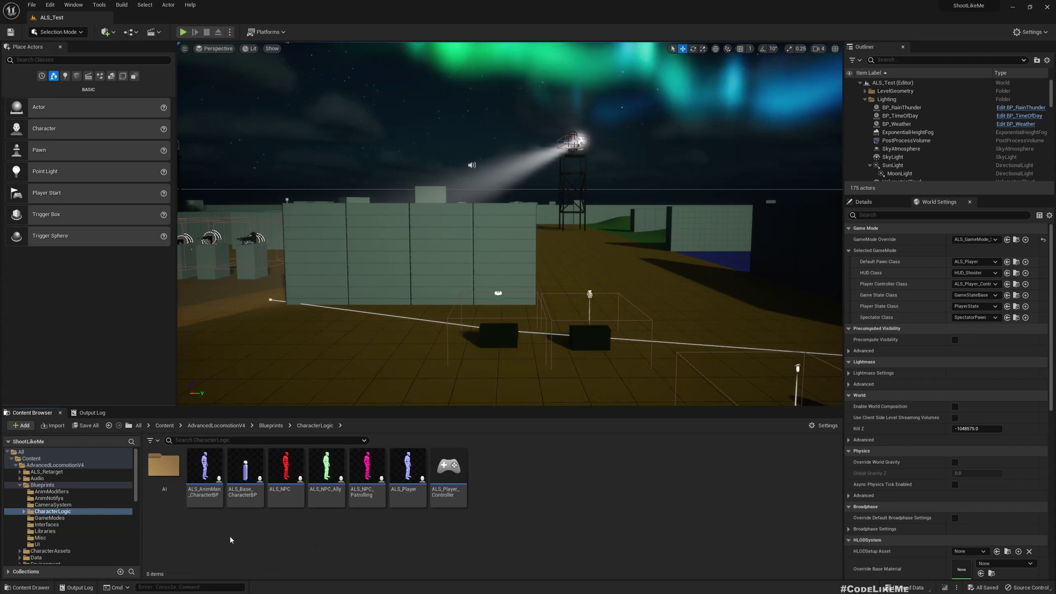
click(245, 483)
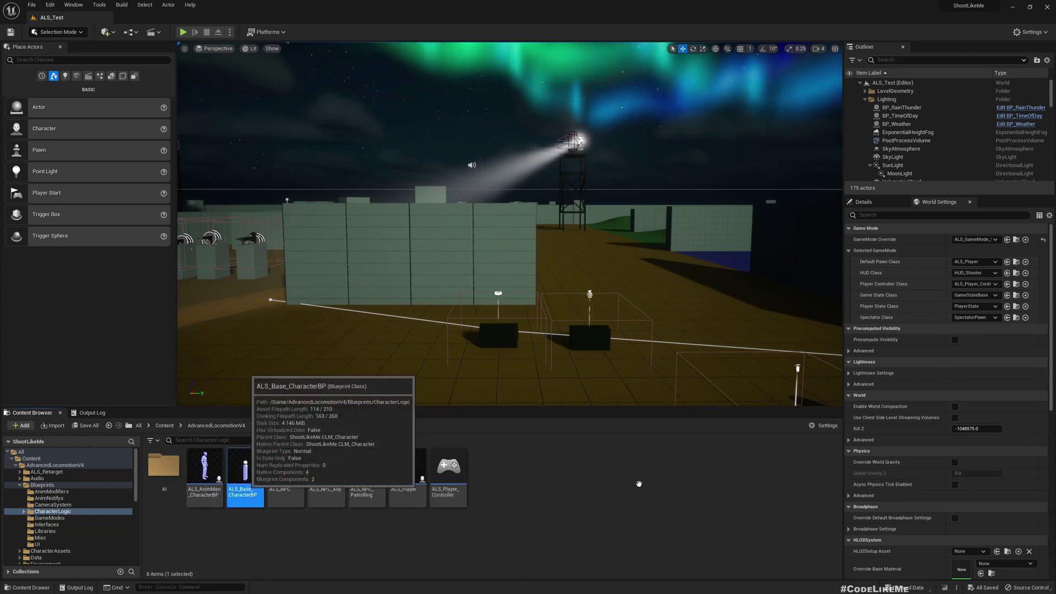
key(Return)
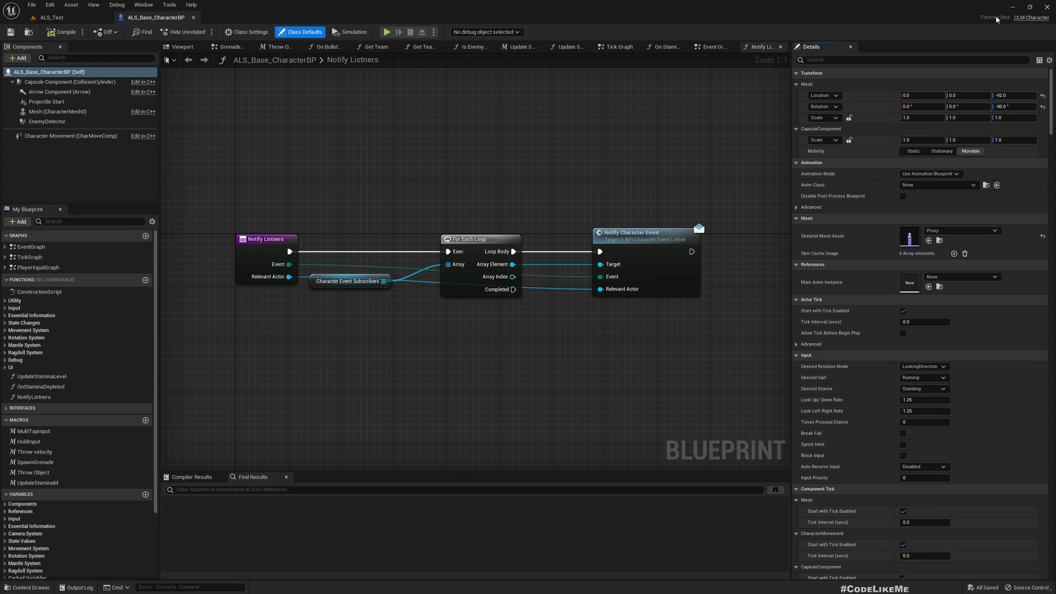
Show ALS_Base_CharacterBP in its 3D viewport and open its CLM Character parent class.
click(183, 47)
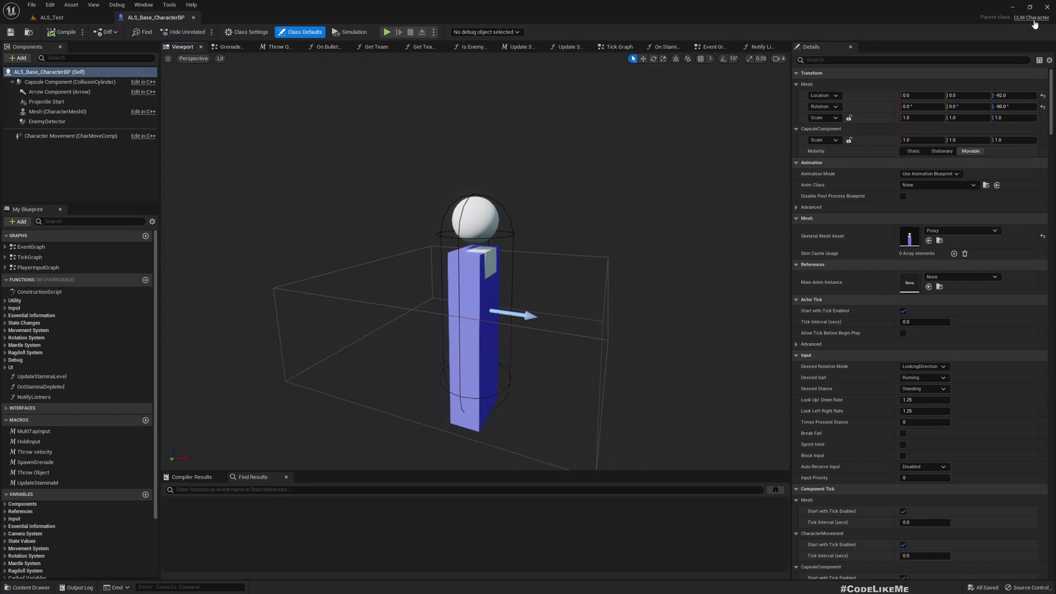
click(1032, 18)
Overwrite lines 5–14 of ShootLikeMe_Target.uproject with the copied Modules/Plugins block and save.
key(alt+Tab)
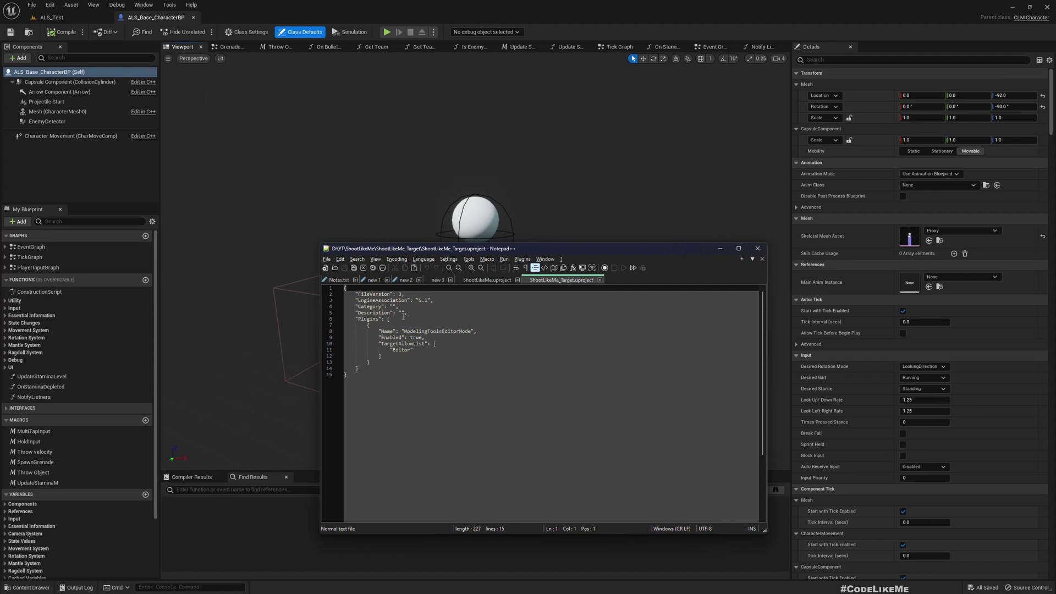
drag(422, 311, 433, 368)
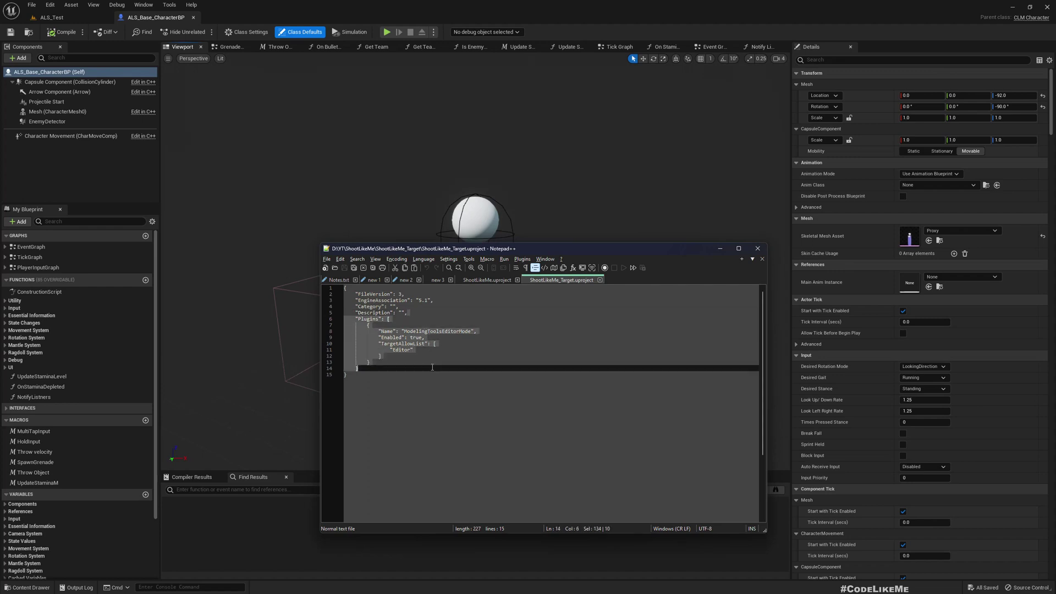
key(ctrl+v)
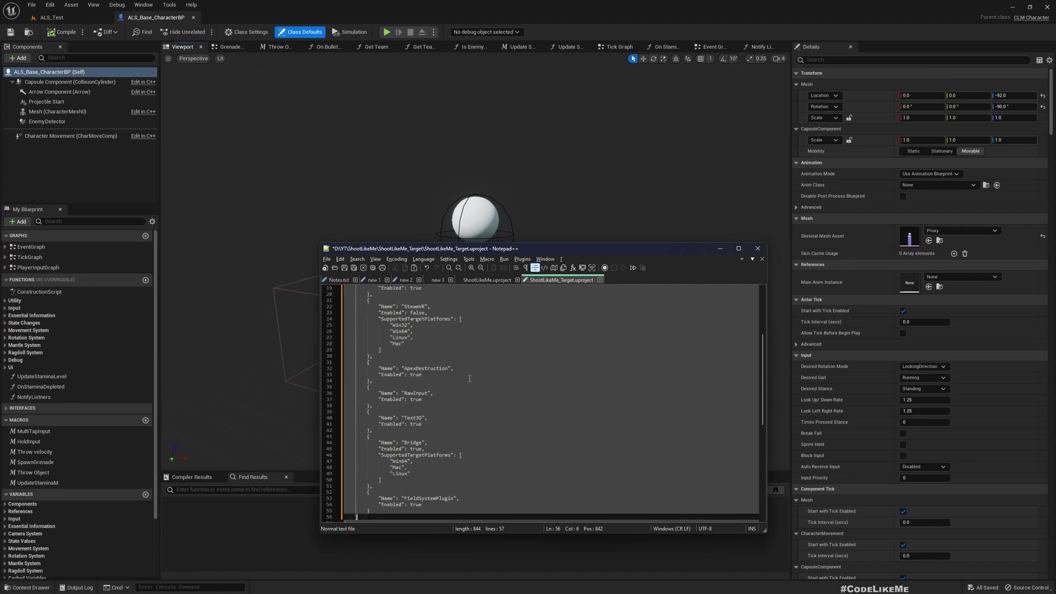
scroll(469, 379, up, 6)
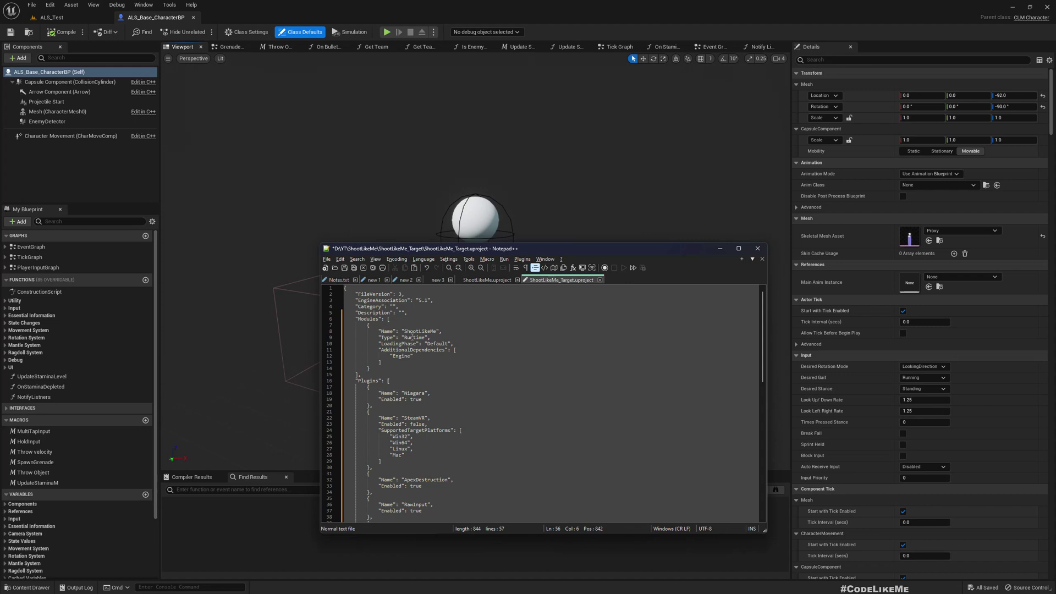
key(ctrl+s)
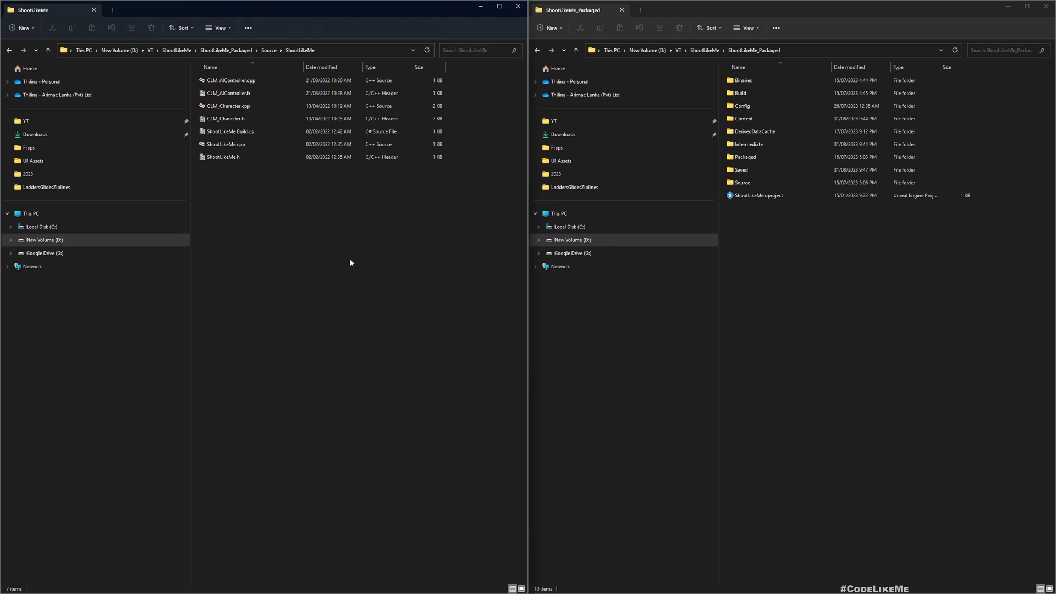
Paste ShootLikeMe_Packaged's Source folder into the ShootLikeMe_Target folder beside its uproject file.
click(269, 50)
click(227, 50)
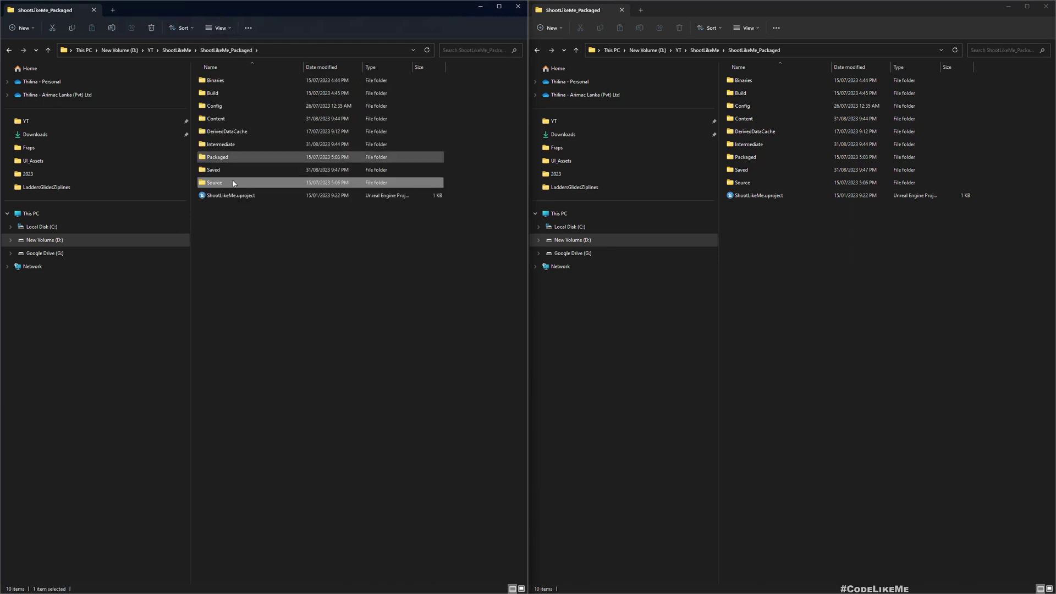
click(849, 244)
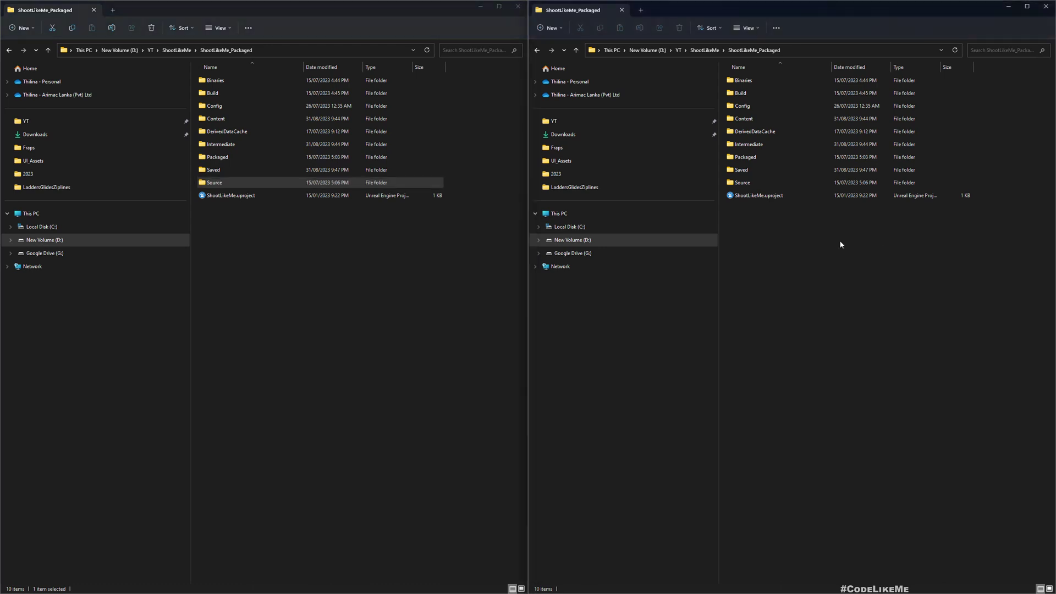
click(710, 51)
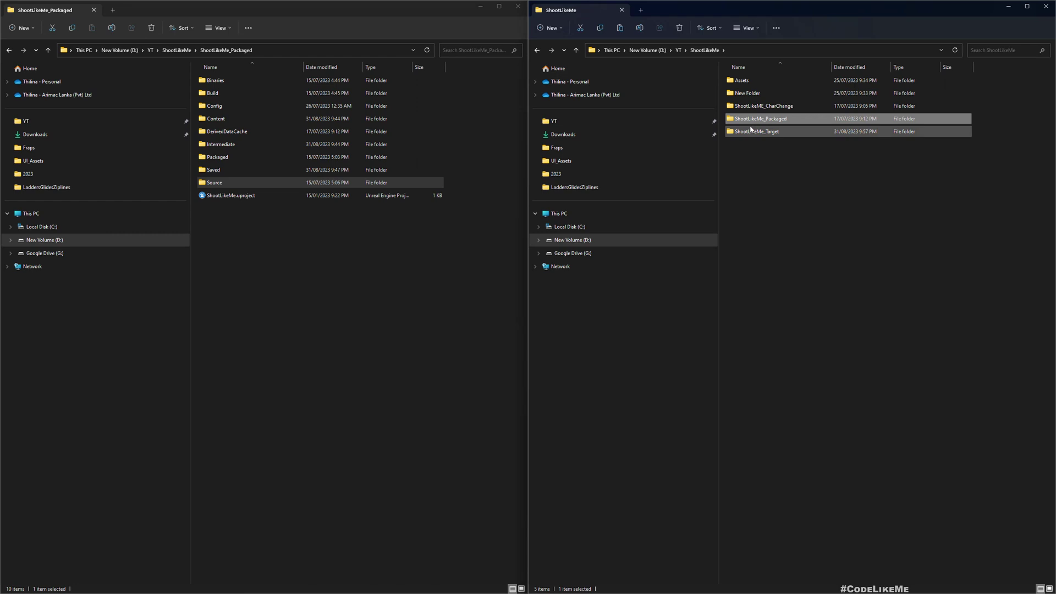
double_click(754, 132)
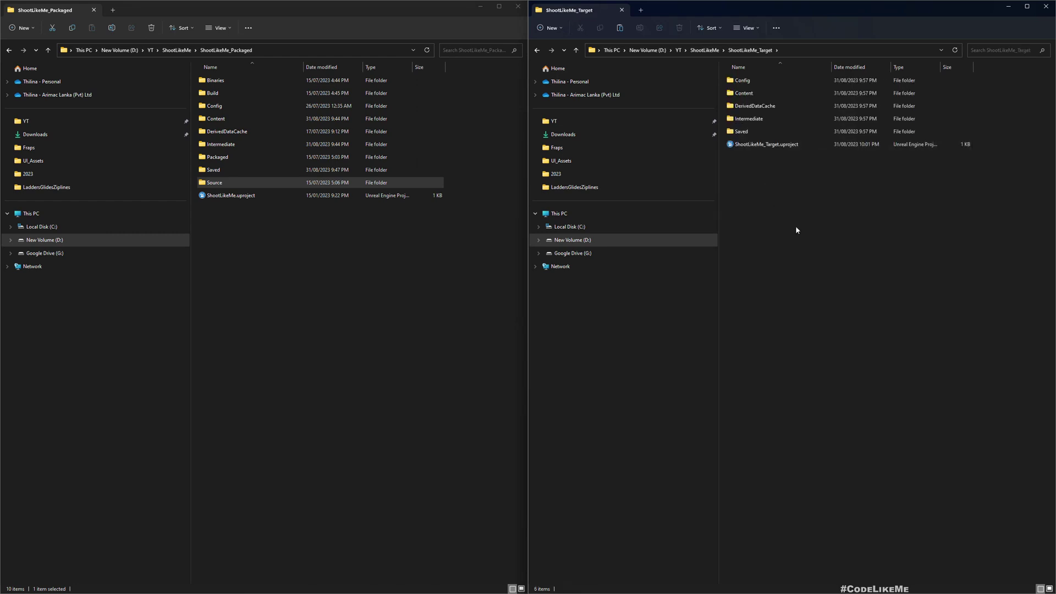
key(ctrl+v)
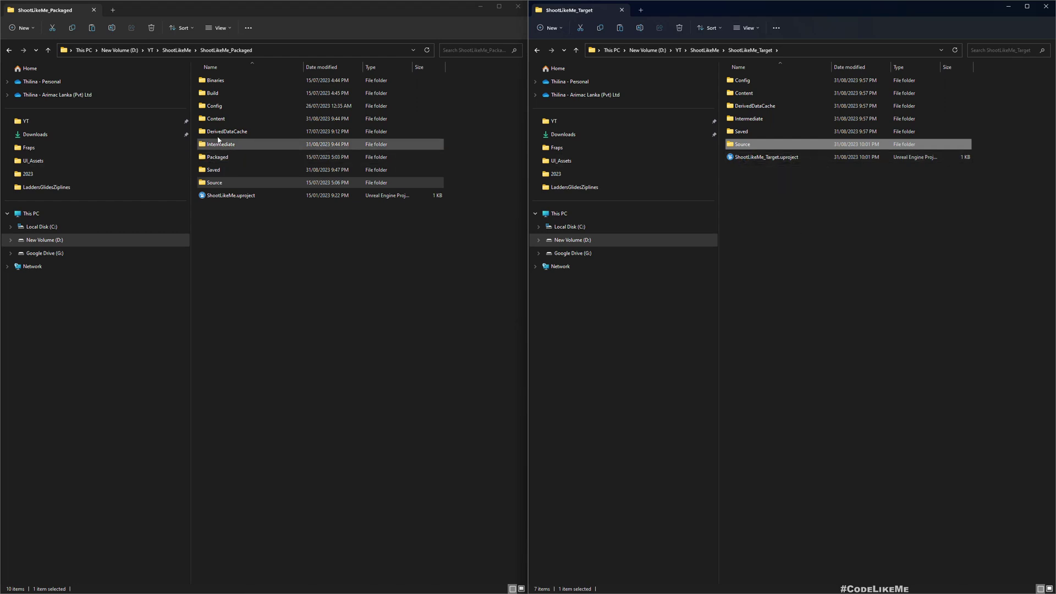
Open the packaged and target projects' Config folders side by side to compare them.
click(222, 109)
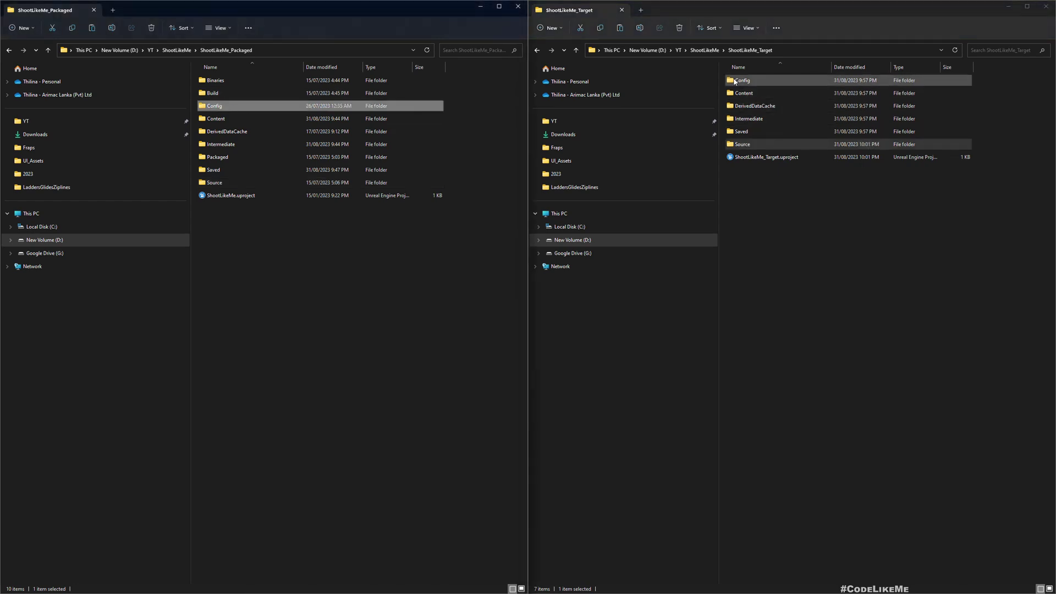
double_click(213, 107)
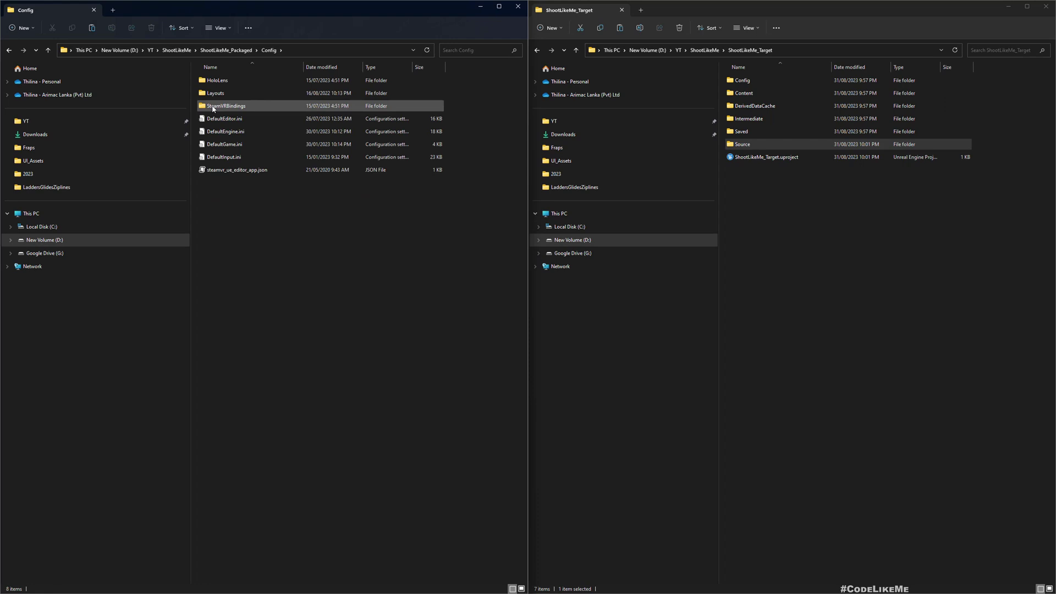
double_click(748, 82)
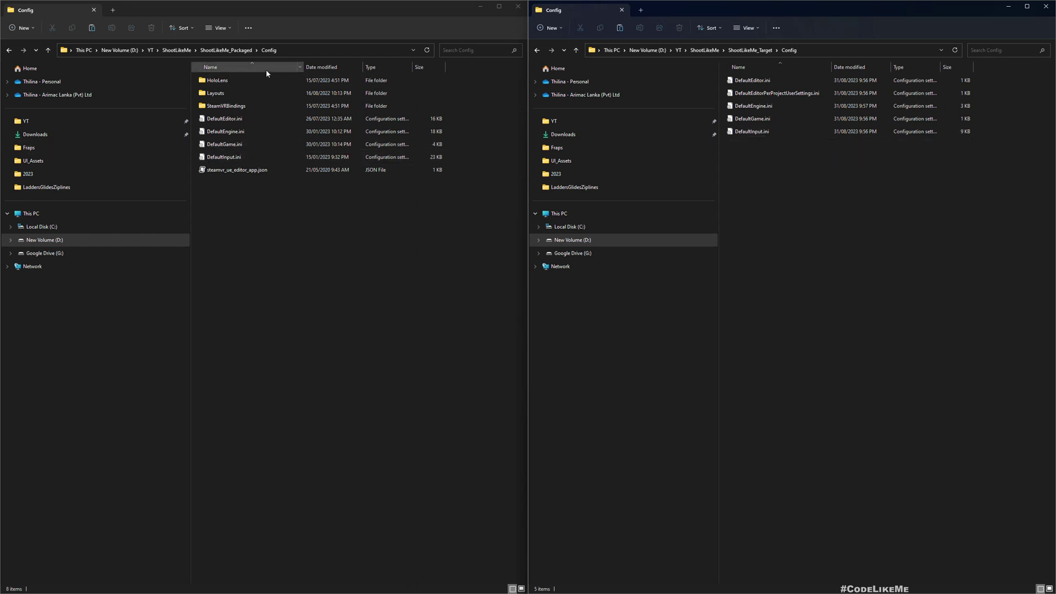
Paste Config into ShootLikeMe_Target, replacing same-named files, and launch ShootLikeMe_Target.uproject.
click(226, 50)
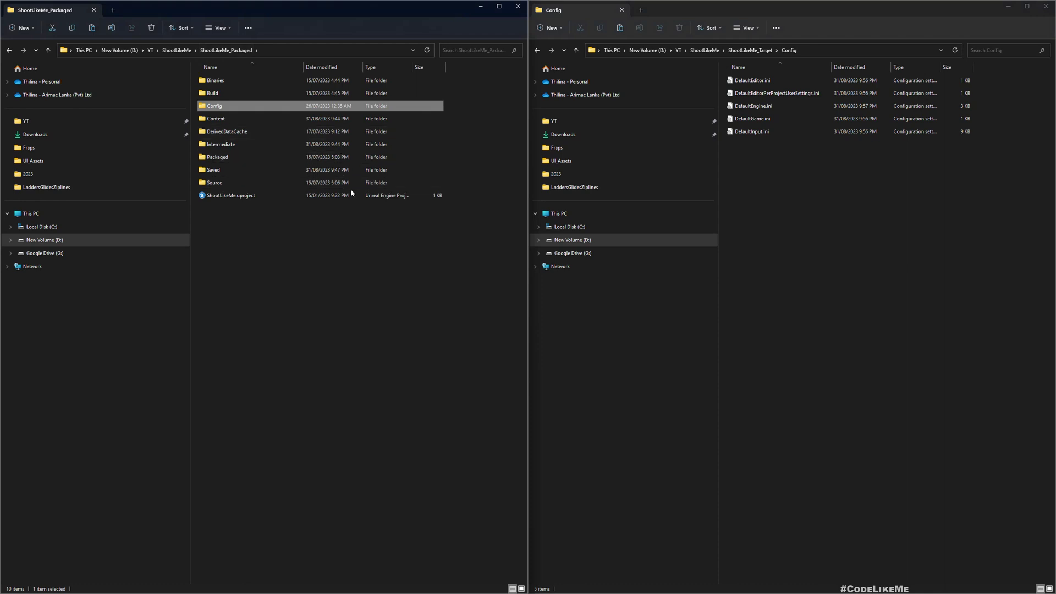
click(766, 50)
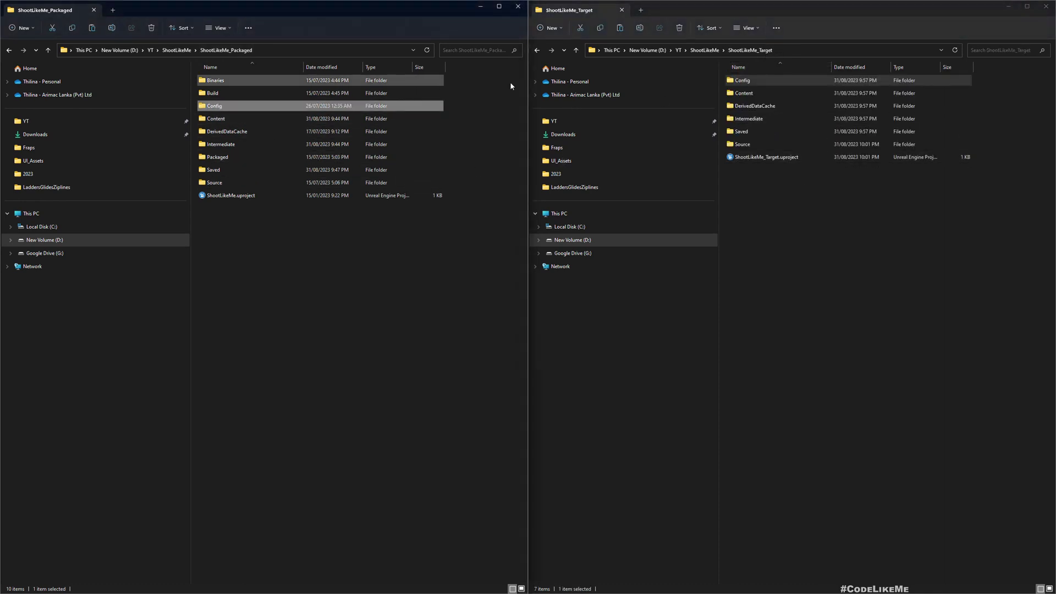
click(810, 196)
key(ctrl+v)
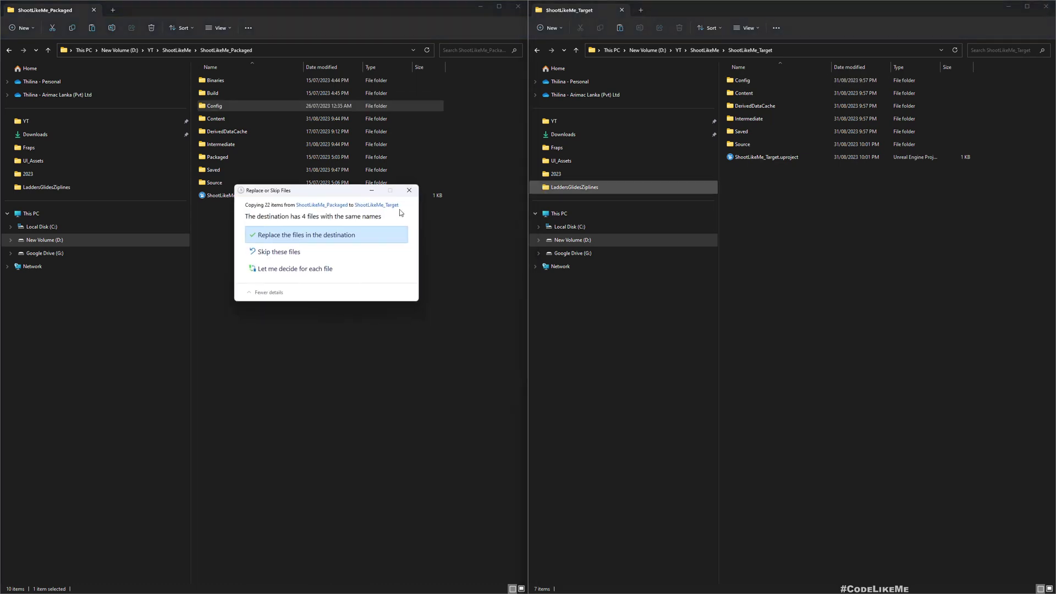
click(303, 234)
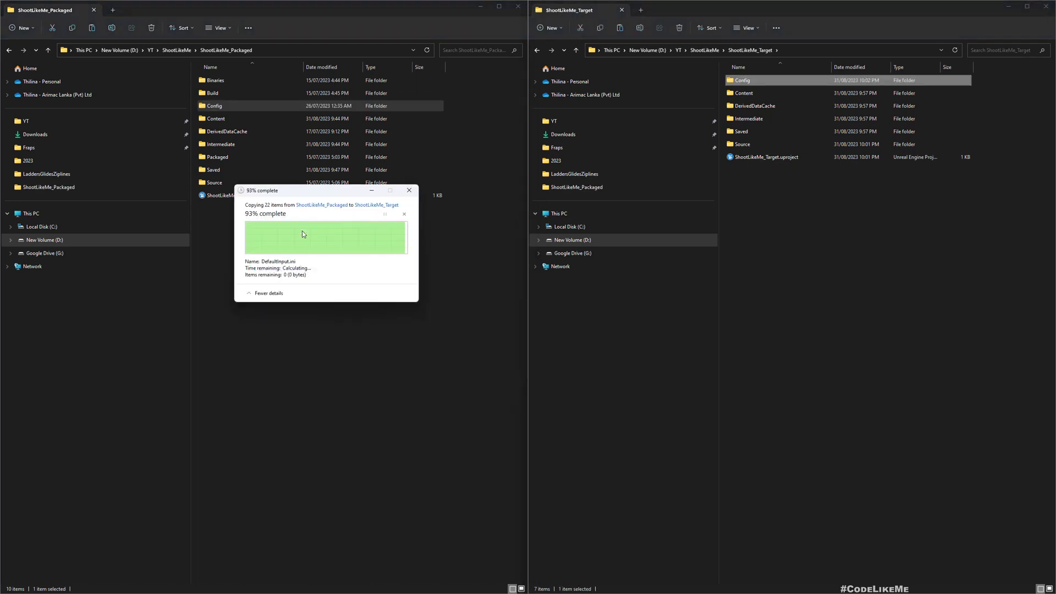
double_click(747, 160)
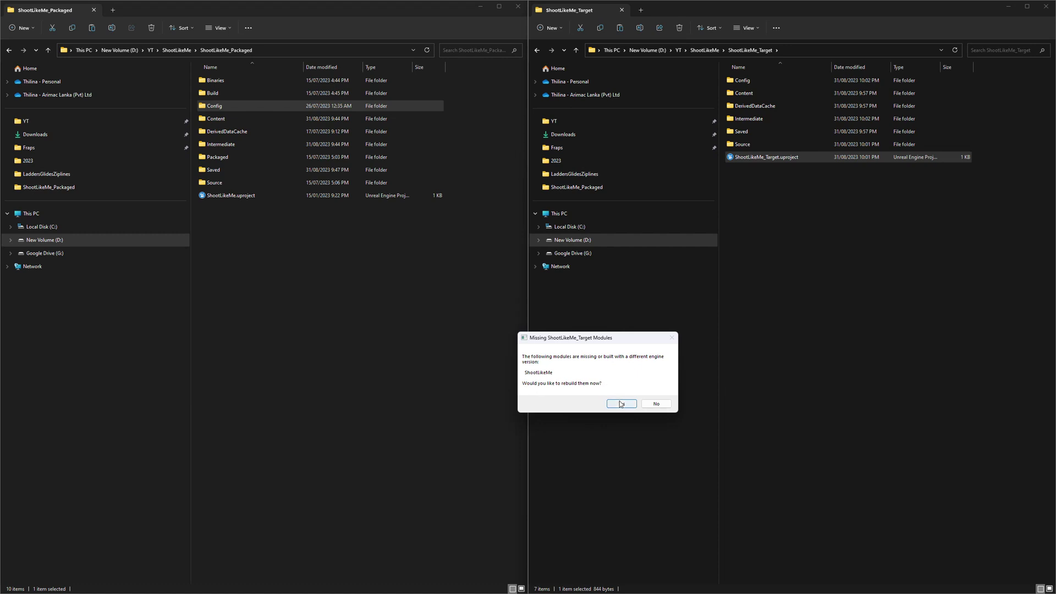
Answer Yes to rebuild the missing ShootLikeMe module for ShootLikeMe_Target.
click(621, 404)
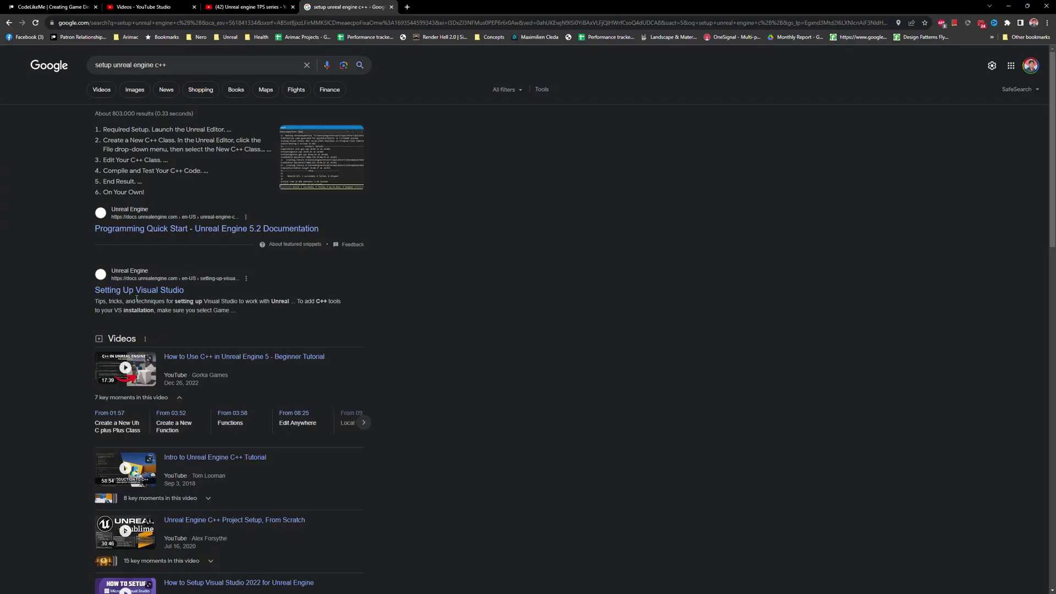
Read the 'Setting Up Visual Studio' guide's Workloads, C++ Tools and Version Compatibility sections.
click(125, 291)
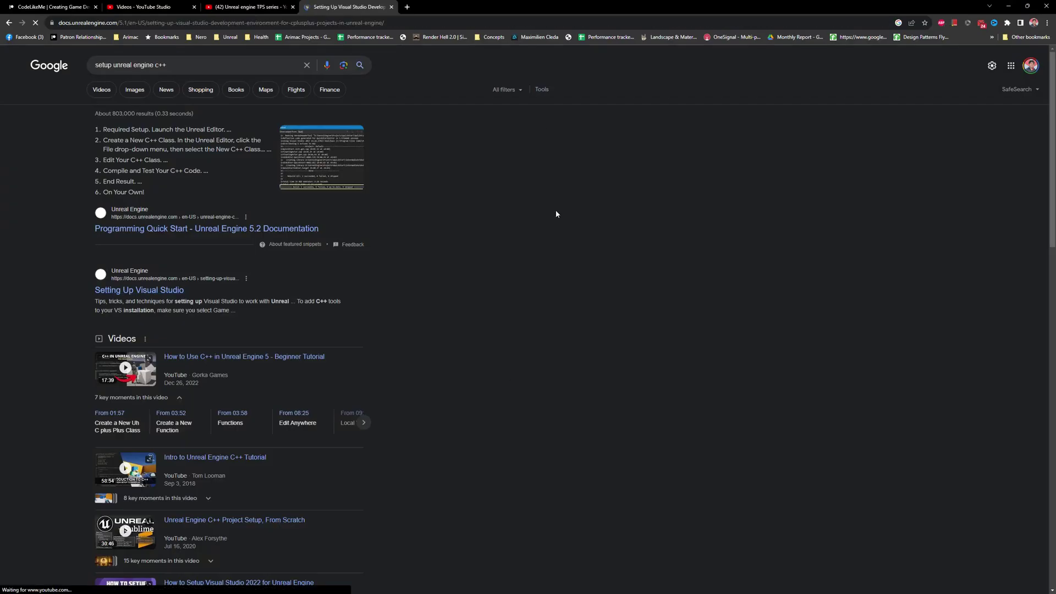
scroll(455, 192, down, 10)
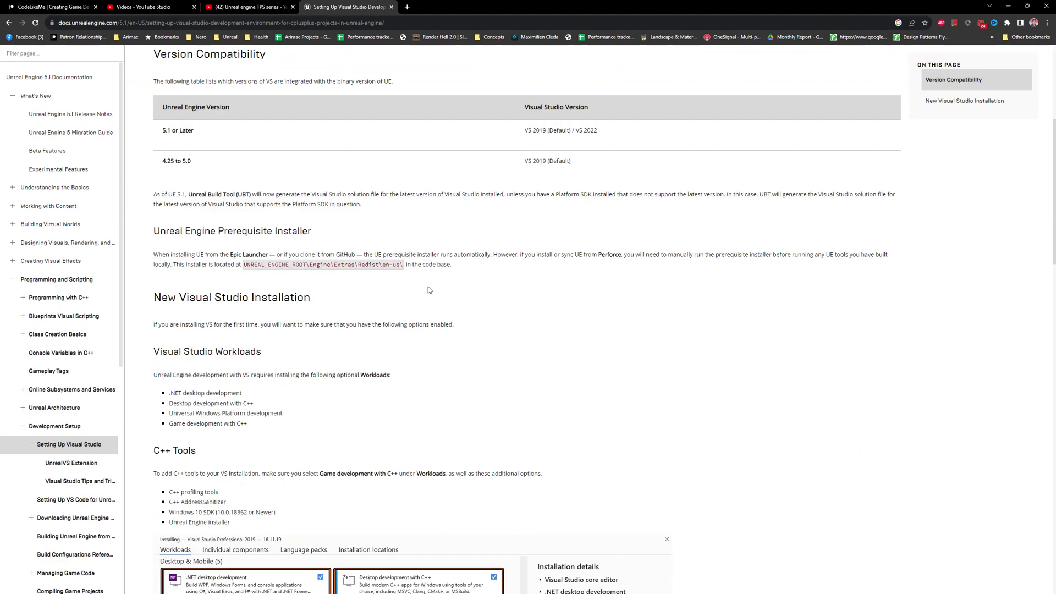
scroll(309, 402, down, 1)
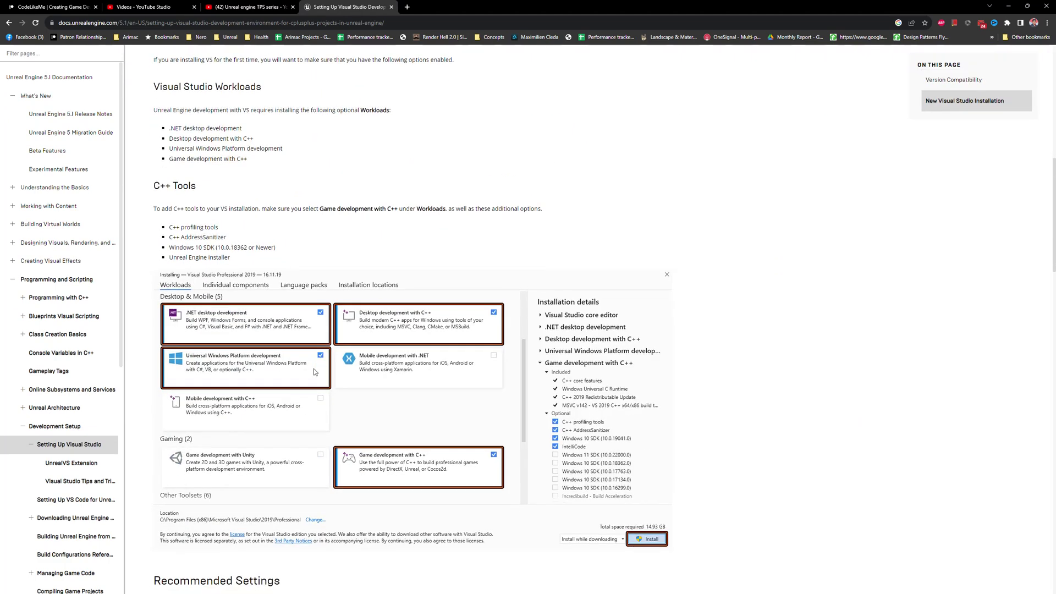
scroll(314, 371, down, 10)
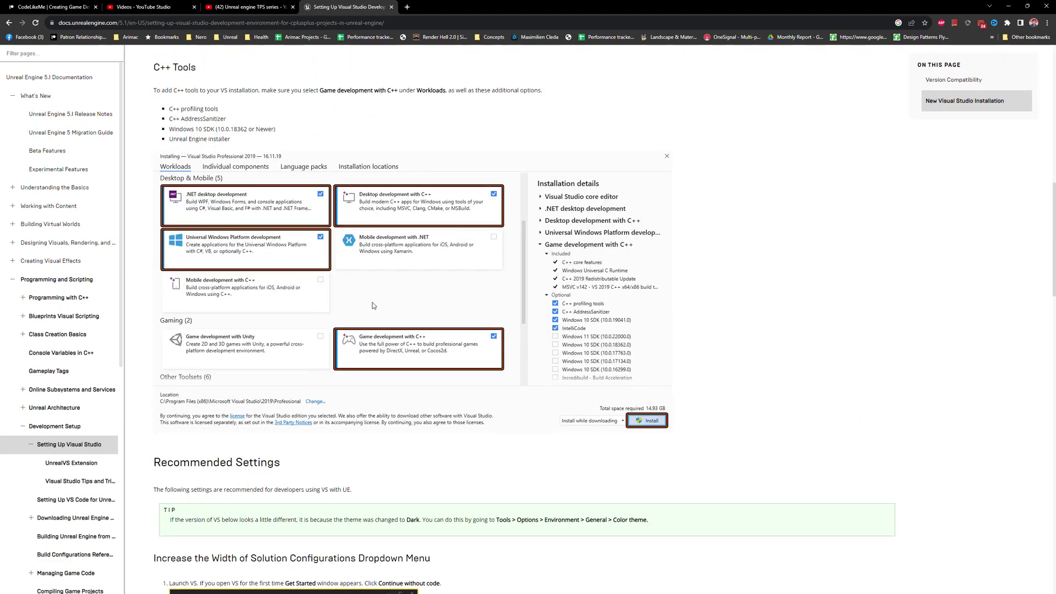
scroll(374, 315, down, 3)
scroll(372, 321, up, 15)
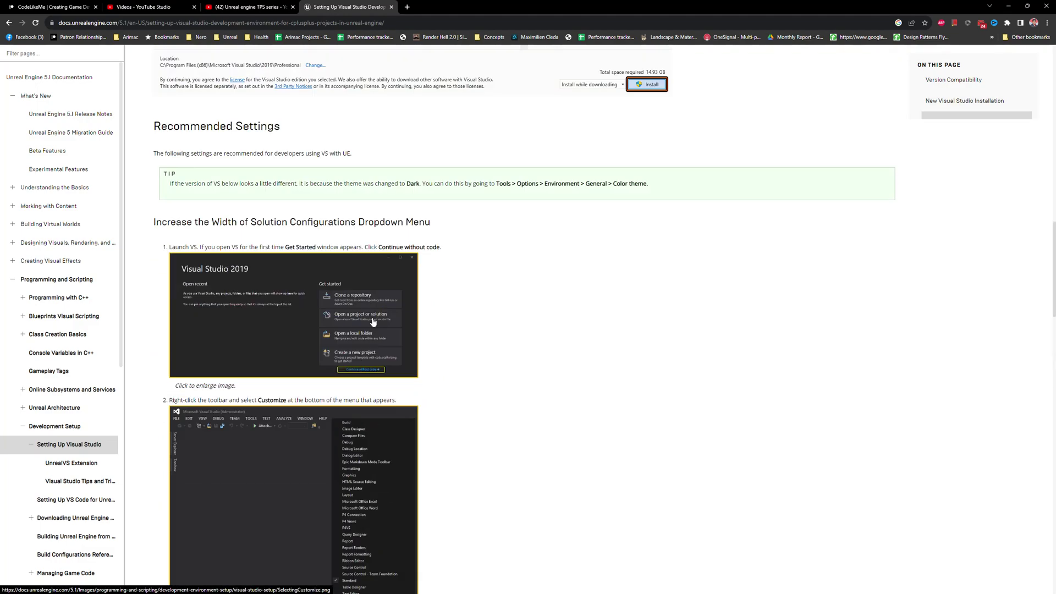
scroll(374, 328, up, 3)
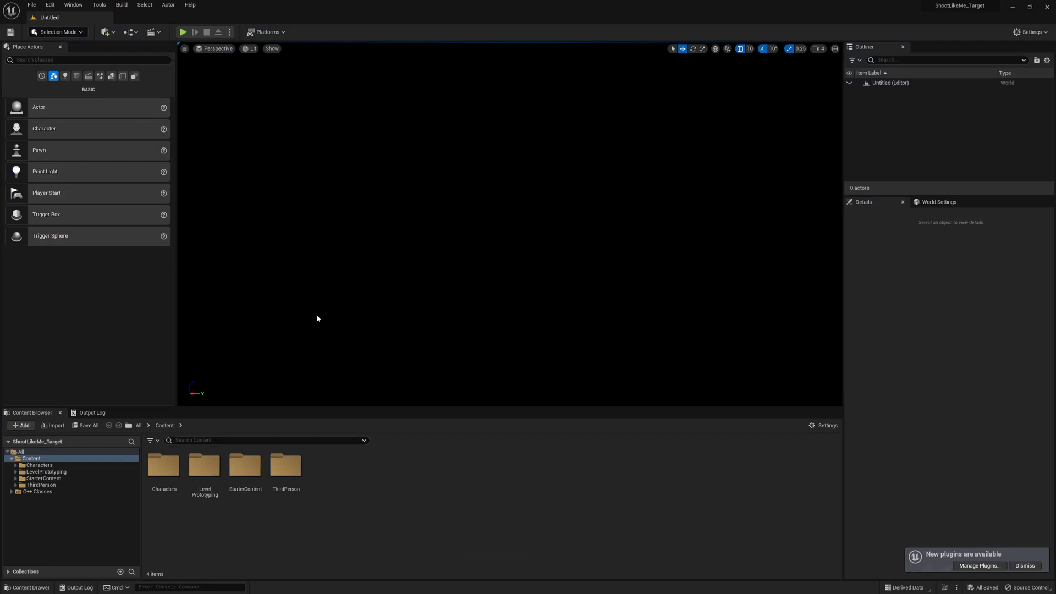
Open ThirdPersonMap from the ThirdPerson > Maps folder.
click(49, 472)
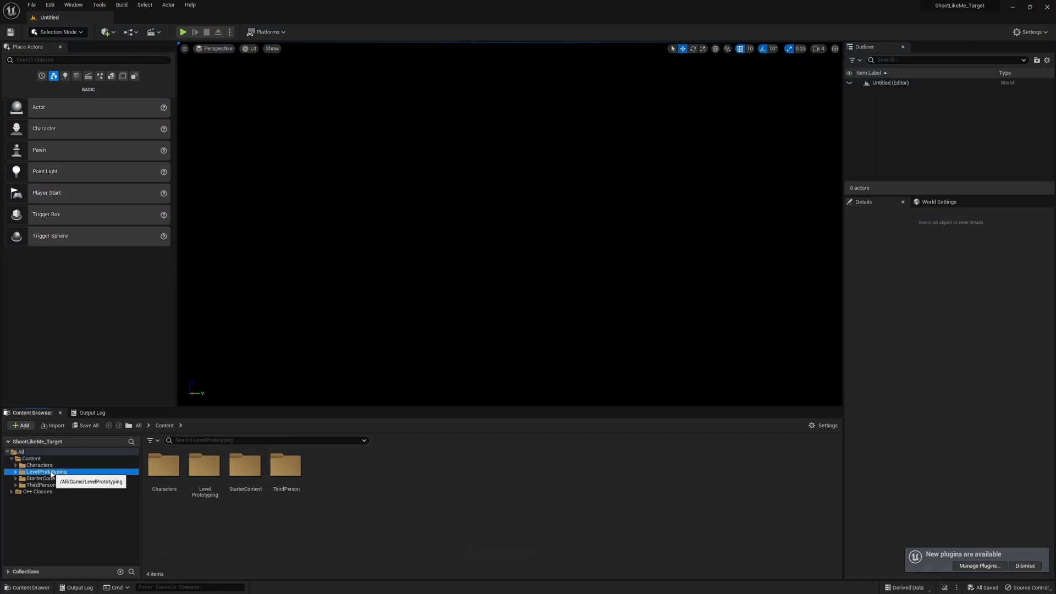
click(44, 478)
double_click(41, 484)
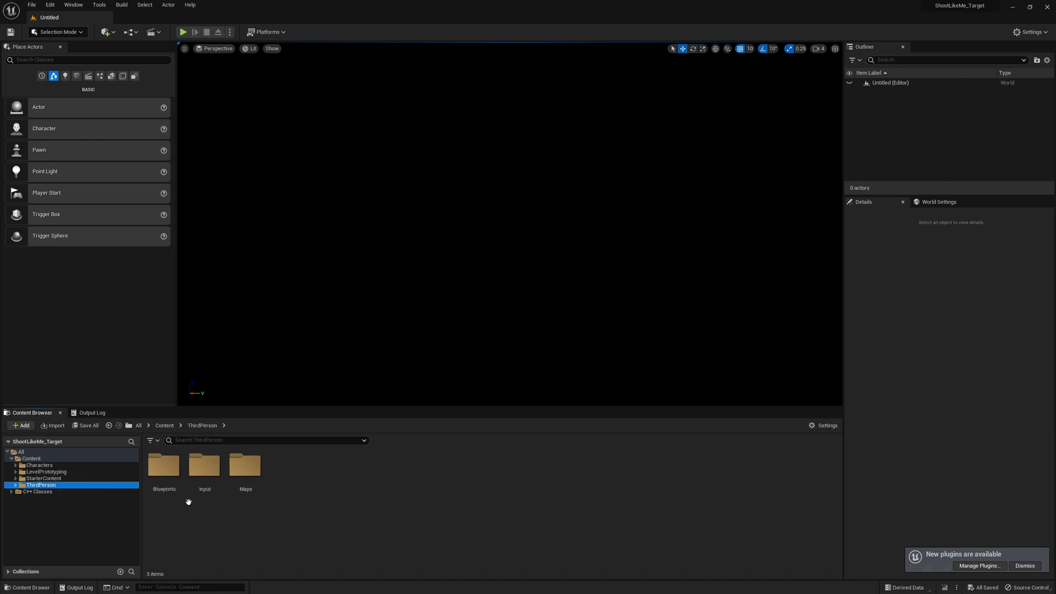
double_click(243, 473)
double_click(164, 470)
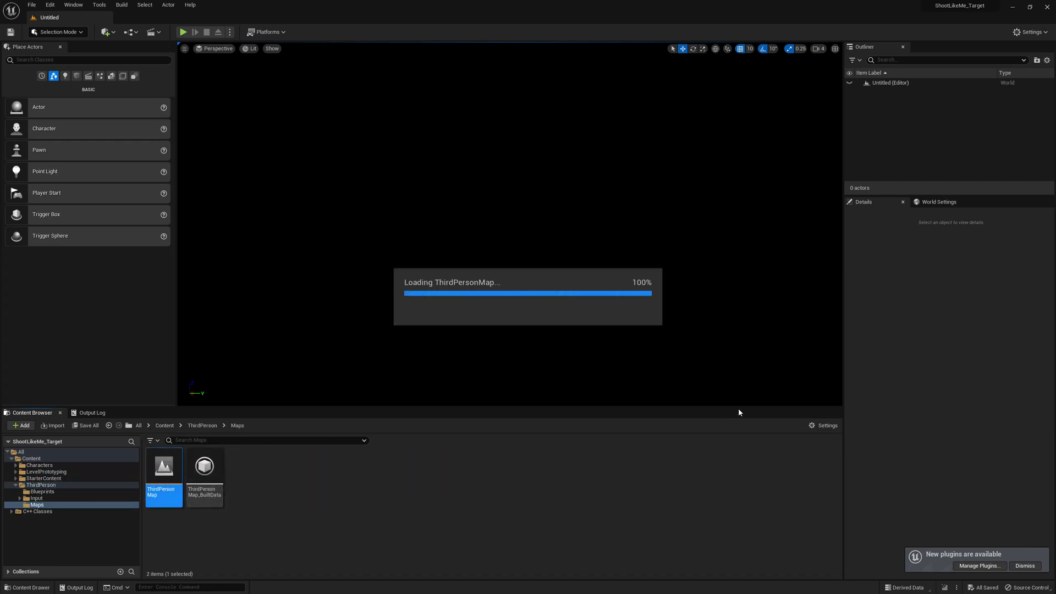
Play-test the map running forward, check the C++ Classes folder, and close the ShootLikeMe_Target editor.
click(183, 32)
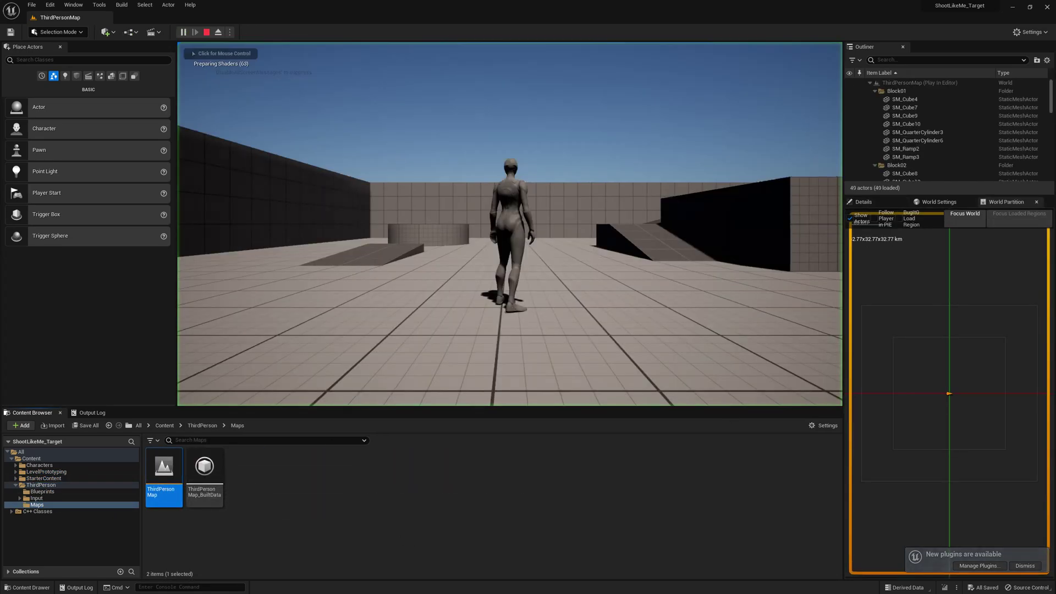
key(w)
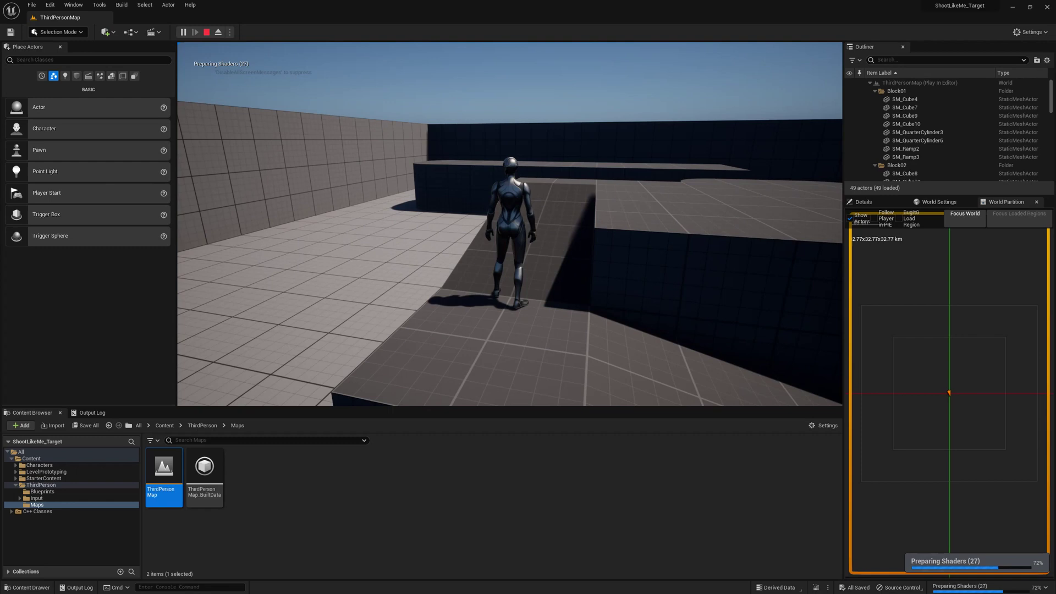
key(Escape)
click(11, 512)
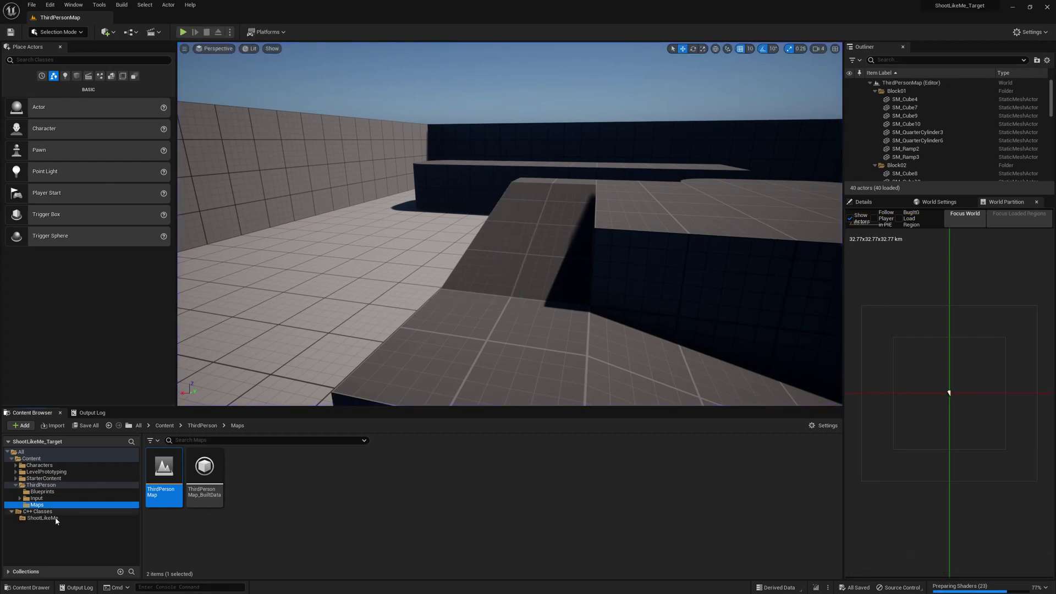
click(1048, 7)
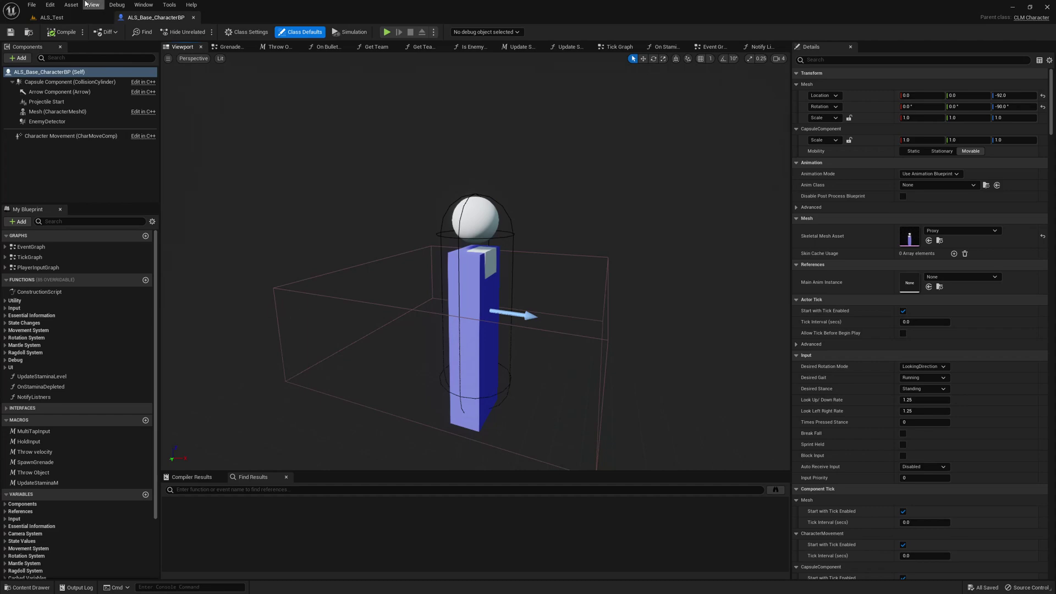
Start migrating the ALS_Test level from AdvancedLocomotionV4 > Levels via Asset Actions > Migrate.
click(51, 17)
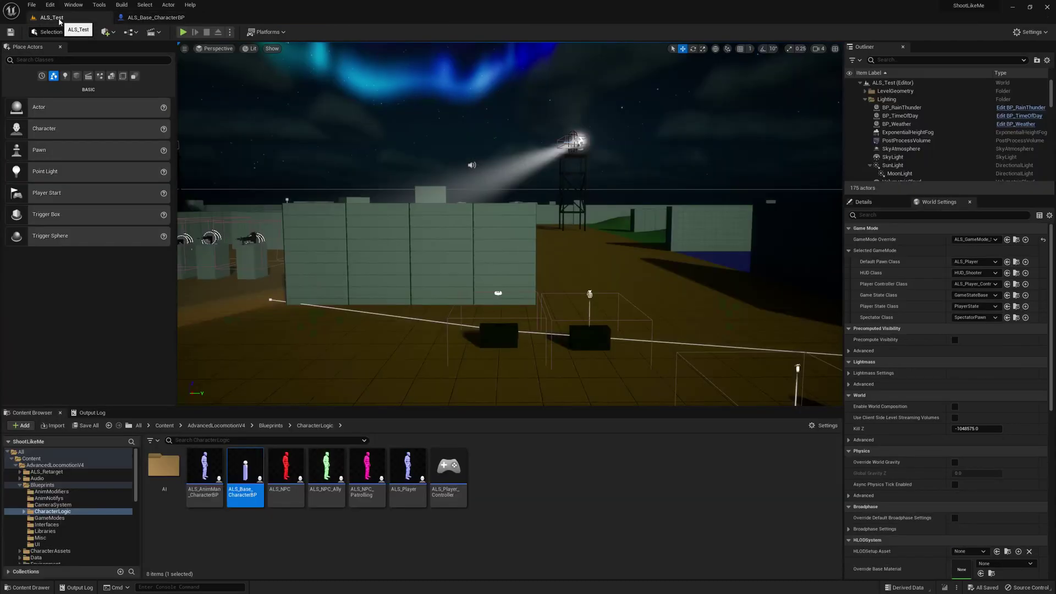
click(55, 464)
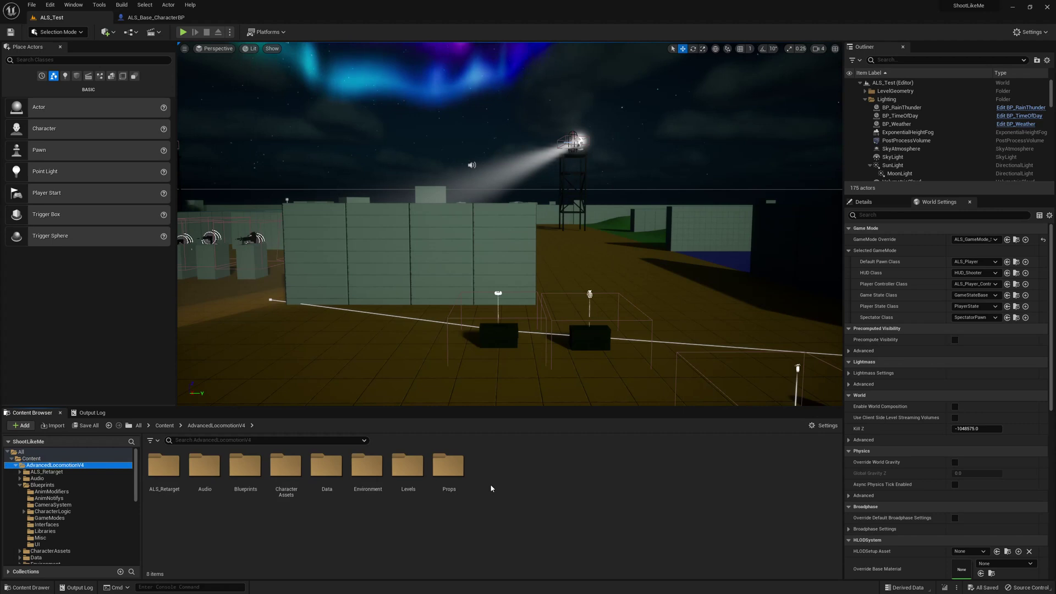
double_click(408, 470)
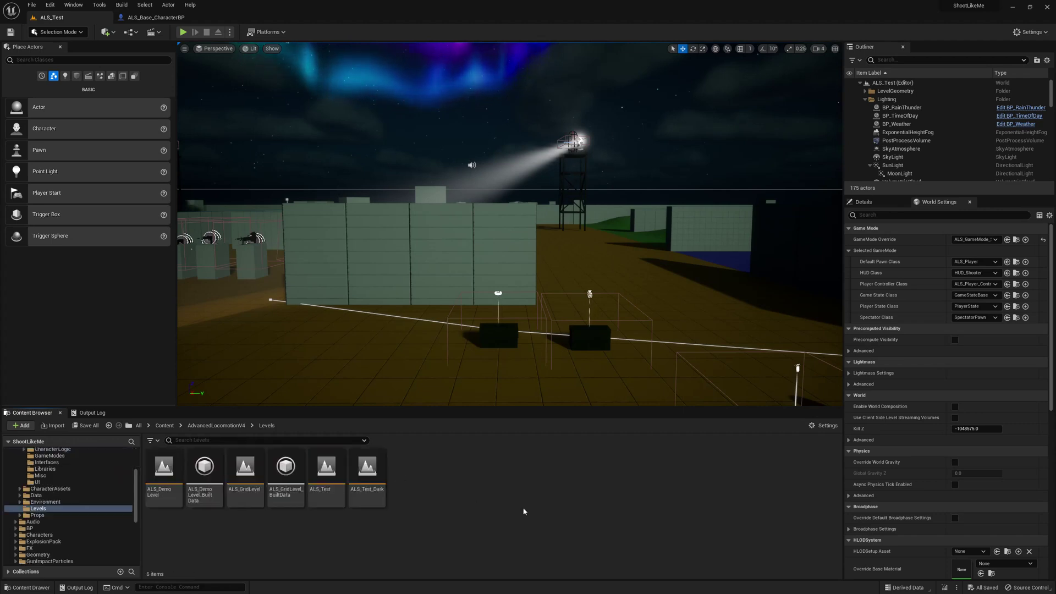
right_click(330, 472)
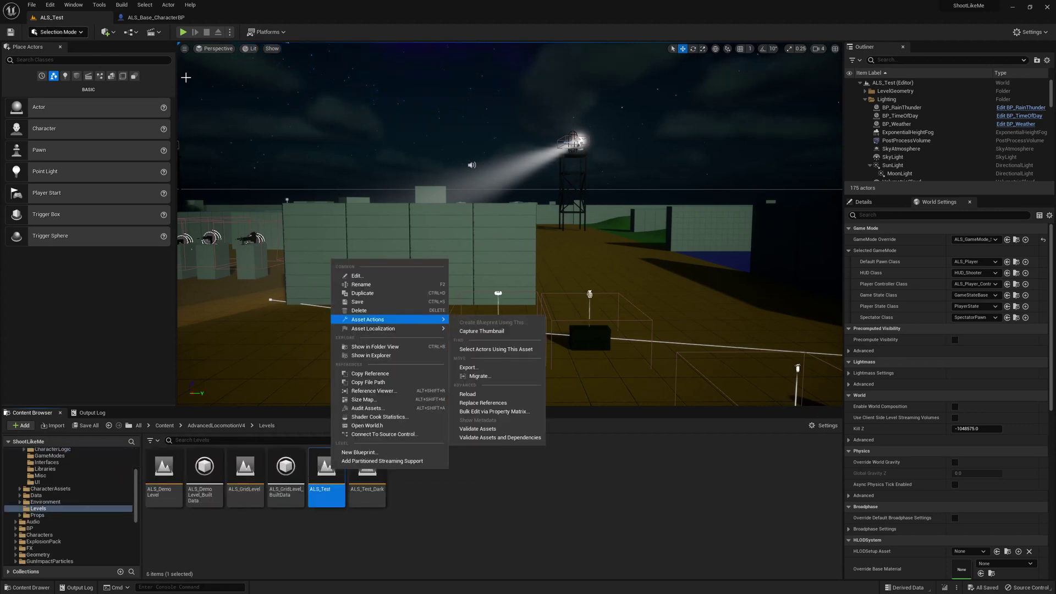
click(487, 374)
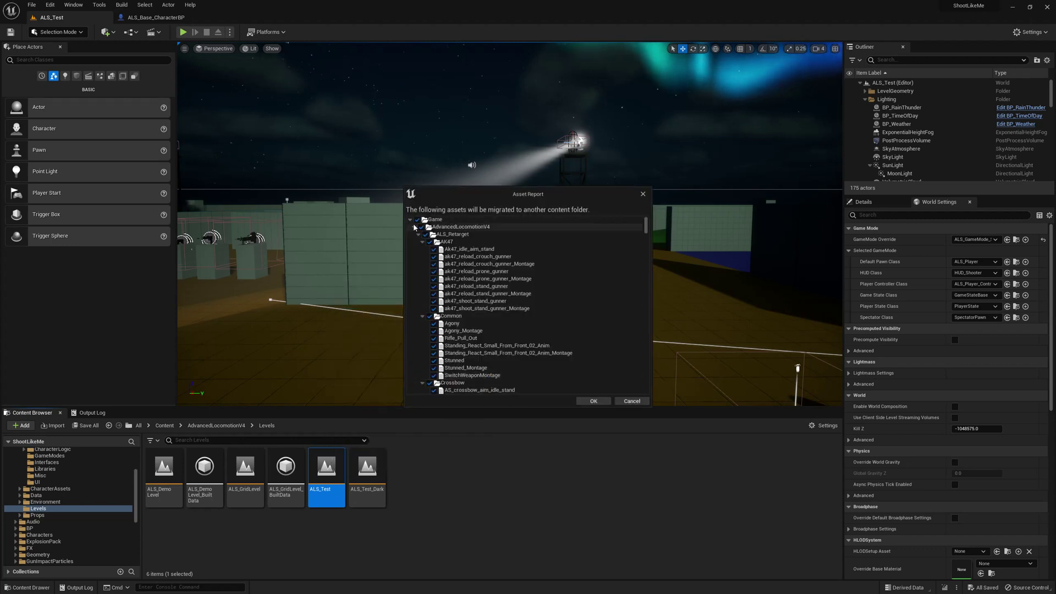
Collapse the asset report's folders, from AdvancedLocomotionV4 to Textures, and accept the migration list.
click(414, 227)
click(414, 234)
click(415, 242)
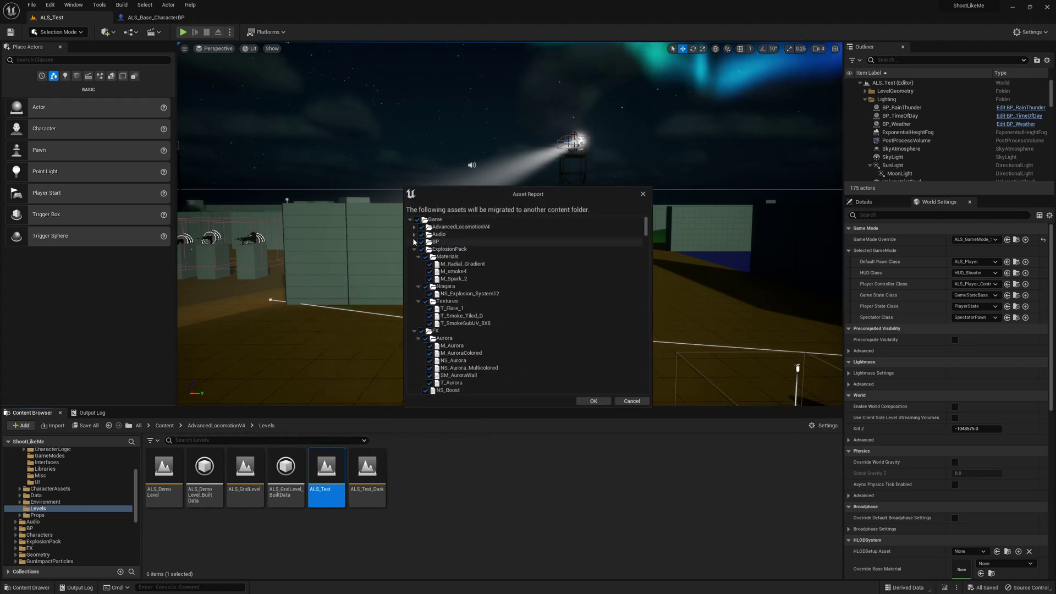
click(414, 241)
click(413, 249)
click(414, 241)
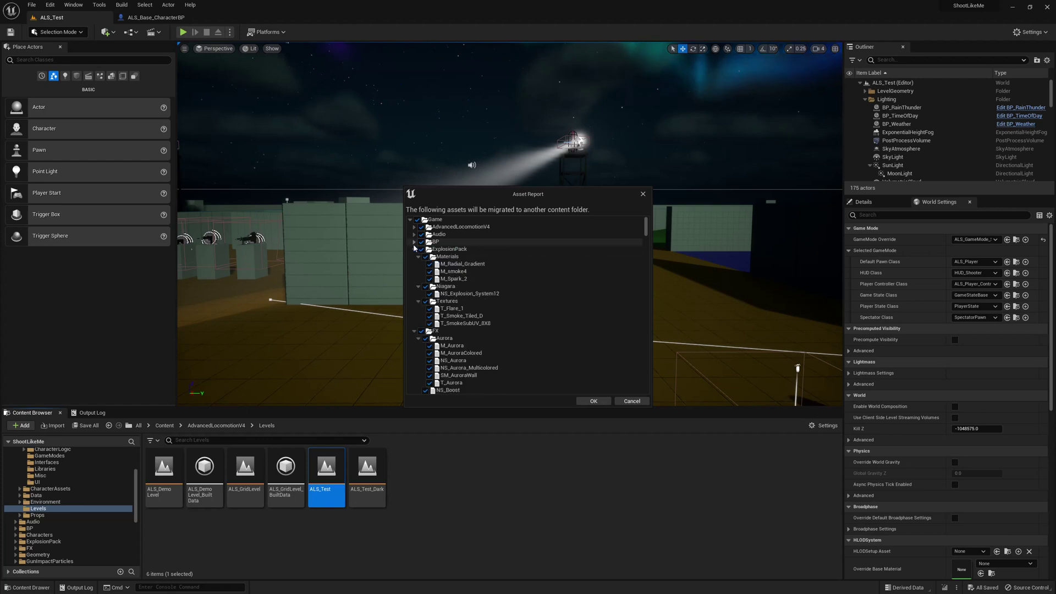
click(414, 249)
click(414, 257)
click(414, 264)
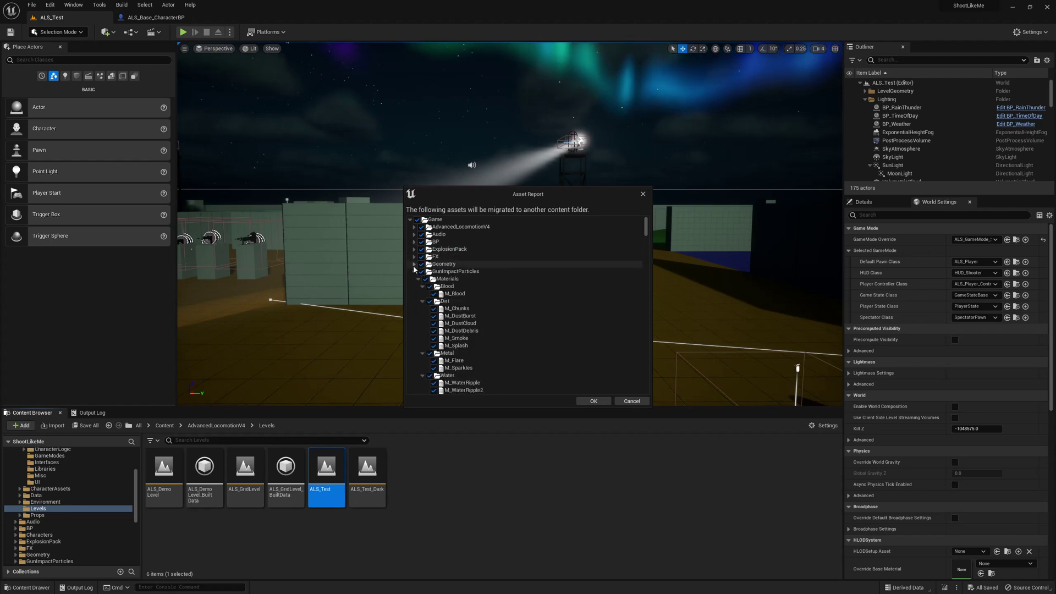
click(414, 272)
click(414, 286)
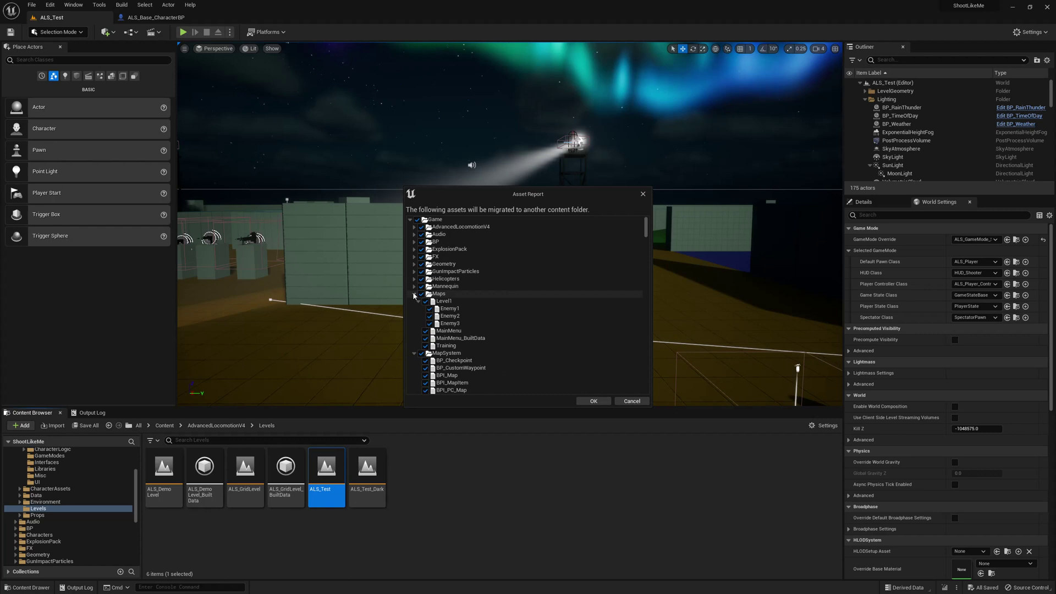
click(414, 293)
click(414, 301)
click(414, 308)
click(415, 316)
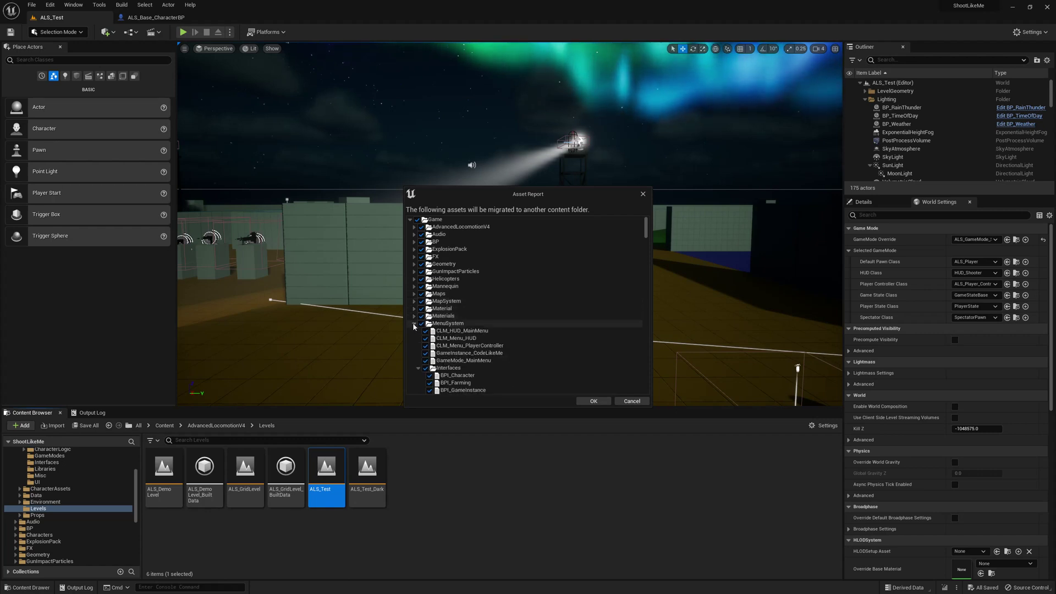
click(415, 323)
click(414, 330)
click(415, 338)
click(414, 346)
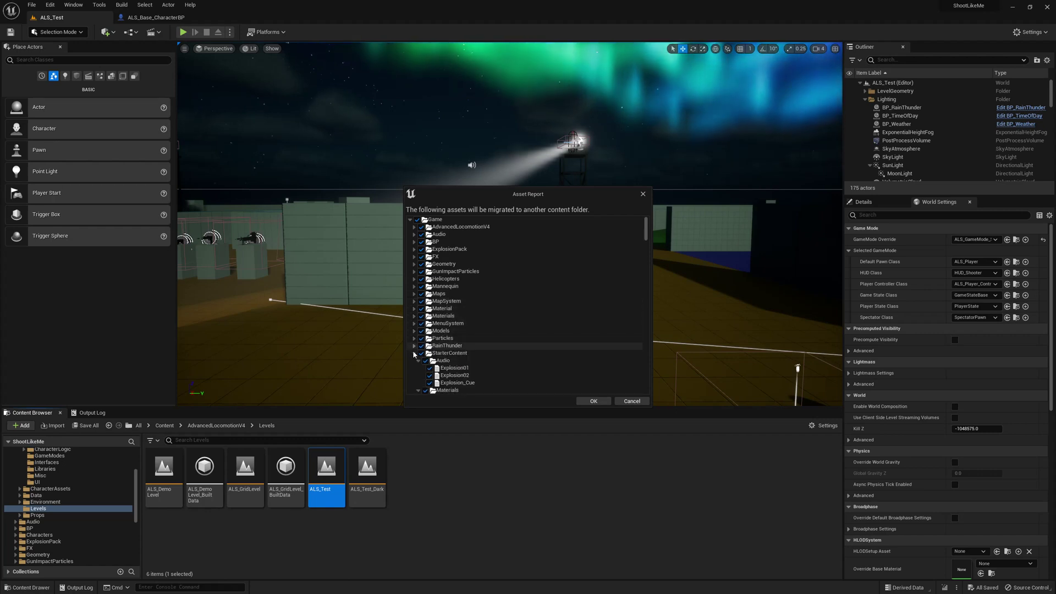
click(414, 353)
click(414, 360)
click(414, 368)
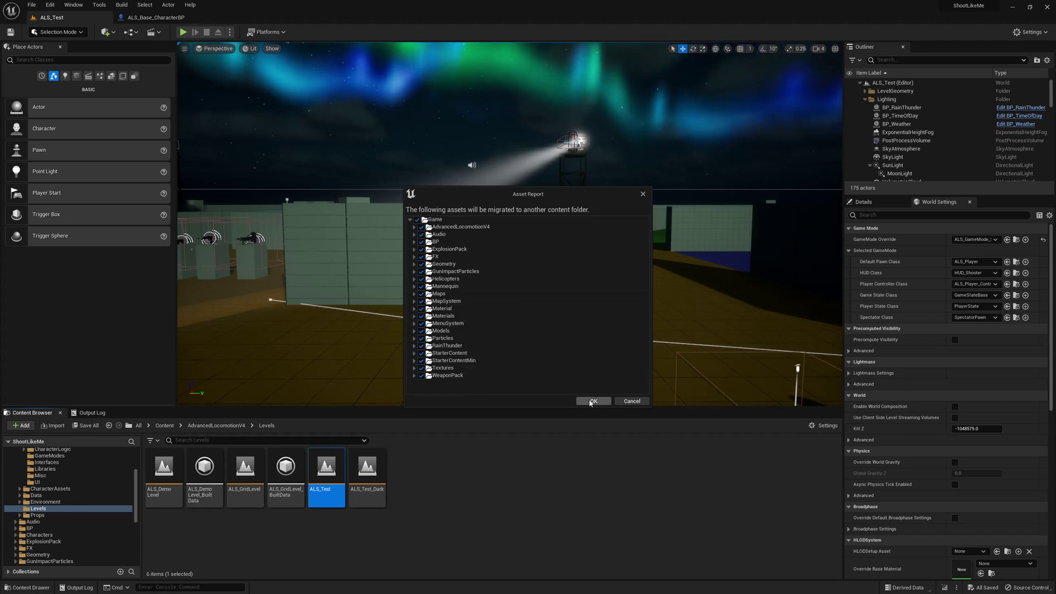
click(591, 401)
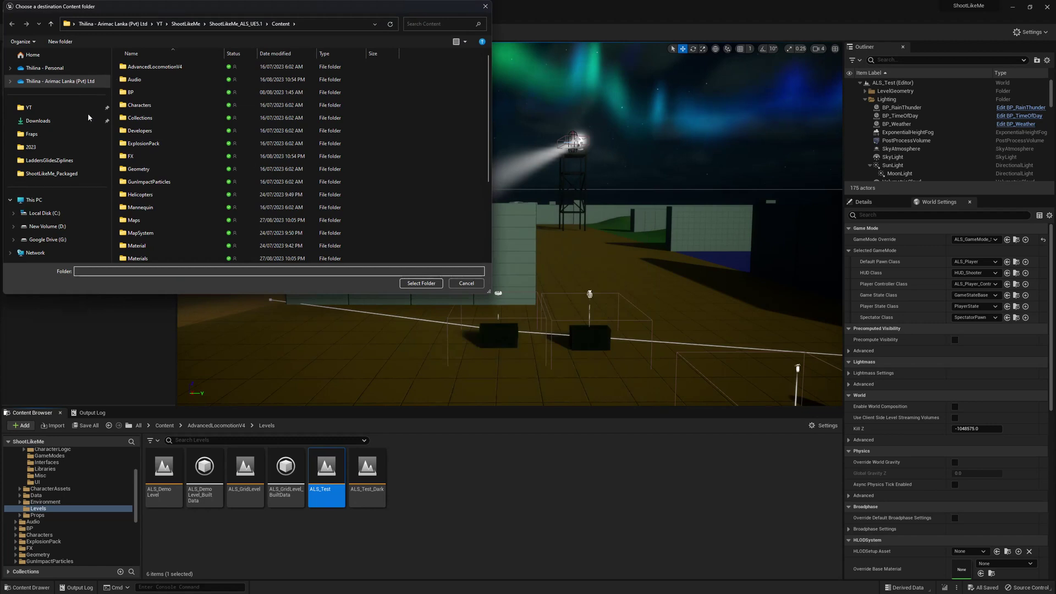
Migrate into D:\YT\ShootLikeMe\ShootLikeMe_Target\Content, overwriting all existing assets with Yes All.
click(29, 107)
double_click(151, 208)
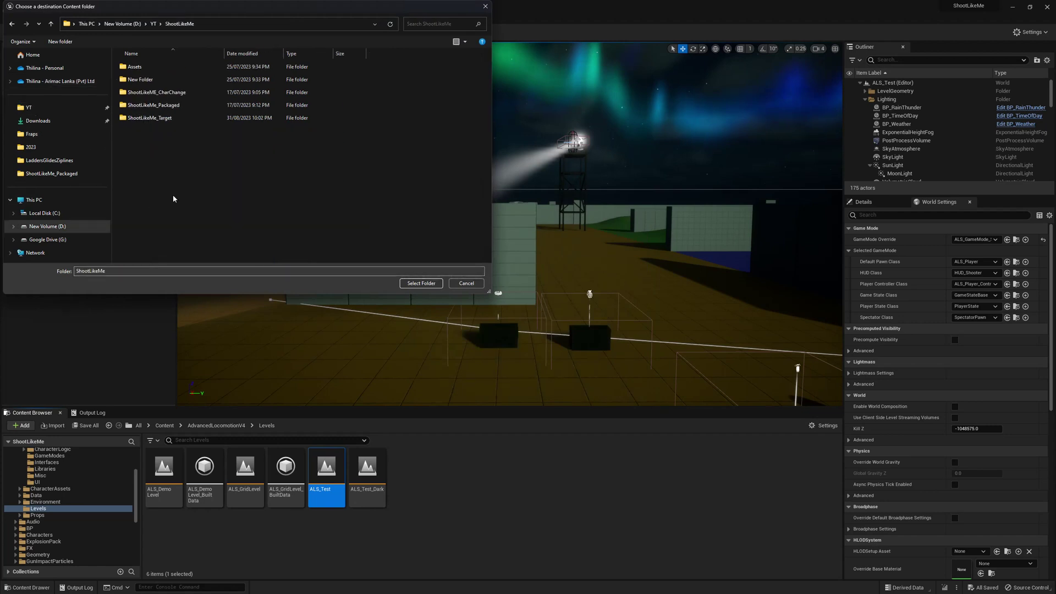
double_click(160, 118)
click(140, 95)
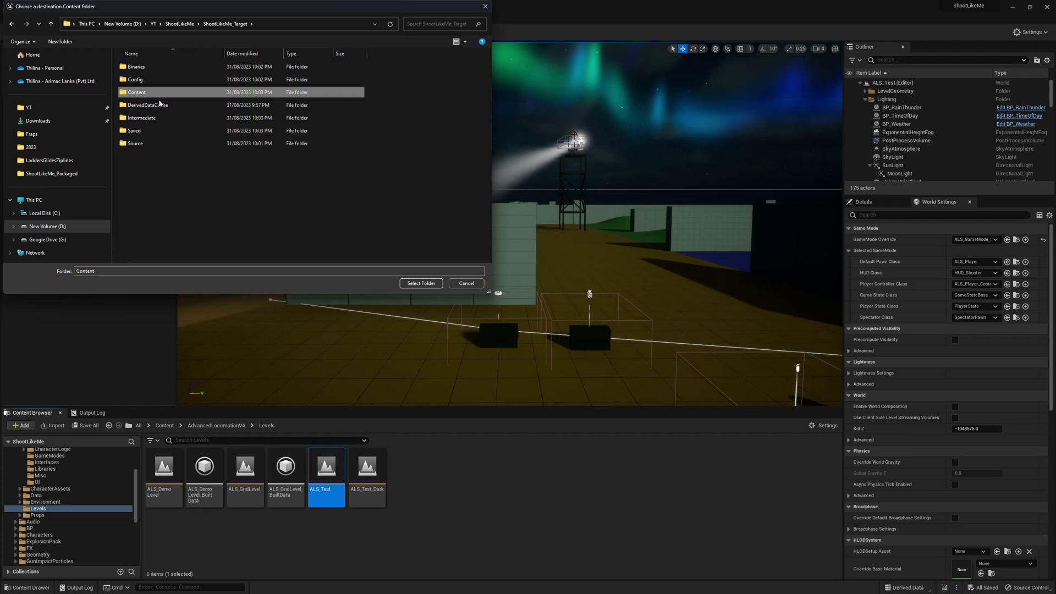
click(420, 283)
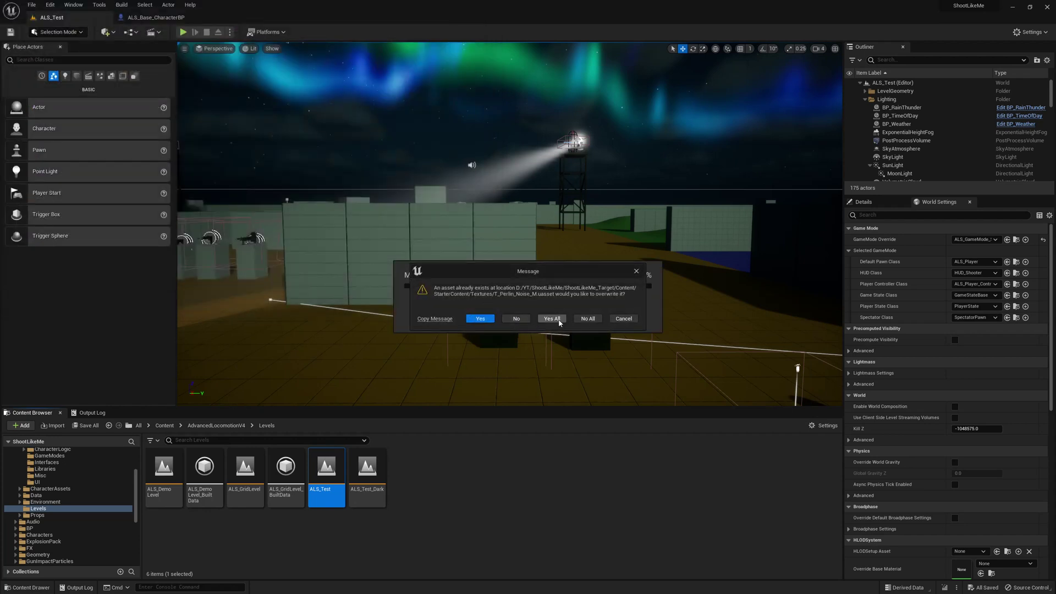
click(557, 320)
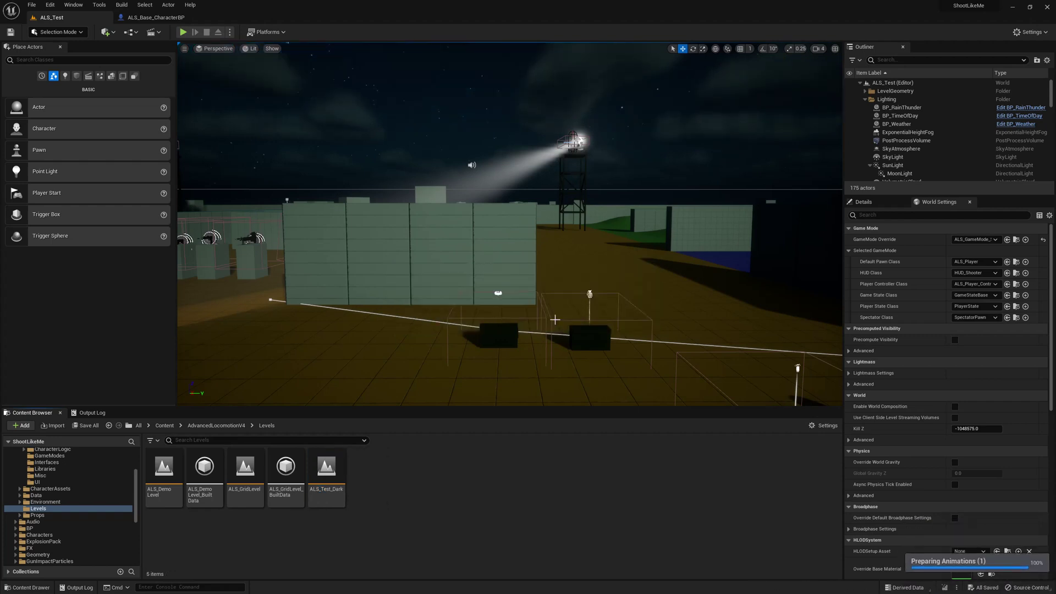
Launch ShootLikeMe_Target.uproject from its File Explorer folder.
key(alt+Tab)
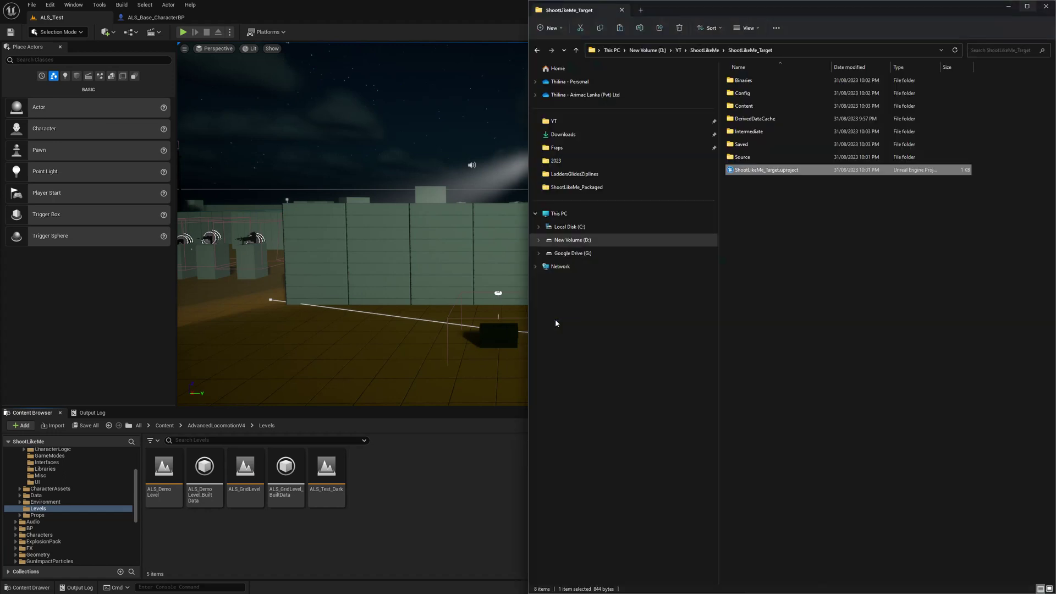
double_click(731, 171)
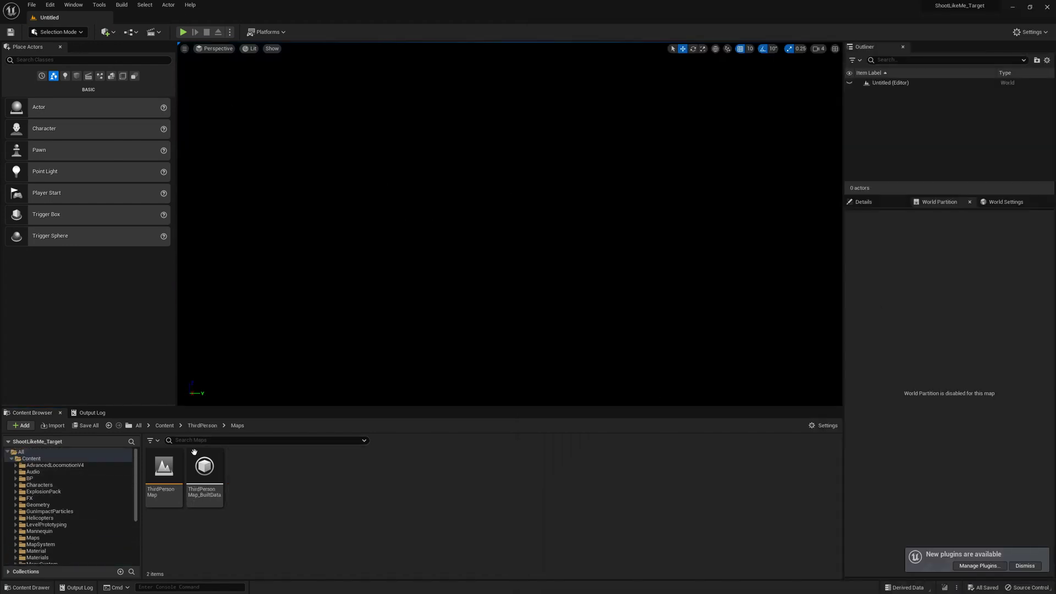
Open ALS_Test from AdvancedLocomotionV4 > Levels and pull the view back to overlook the map.
click(68, 466)
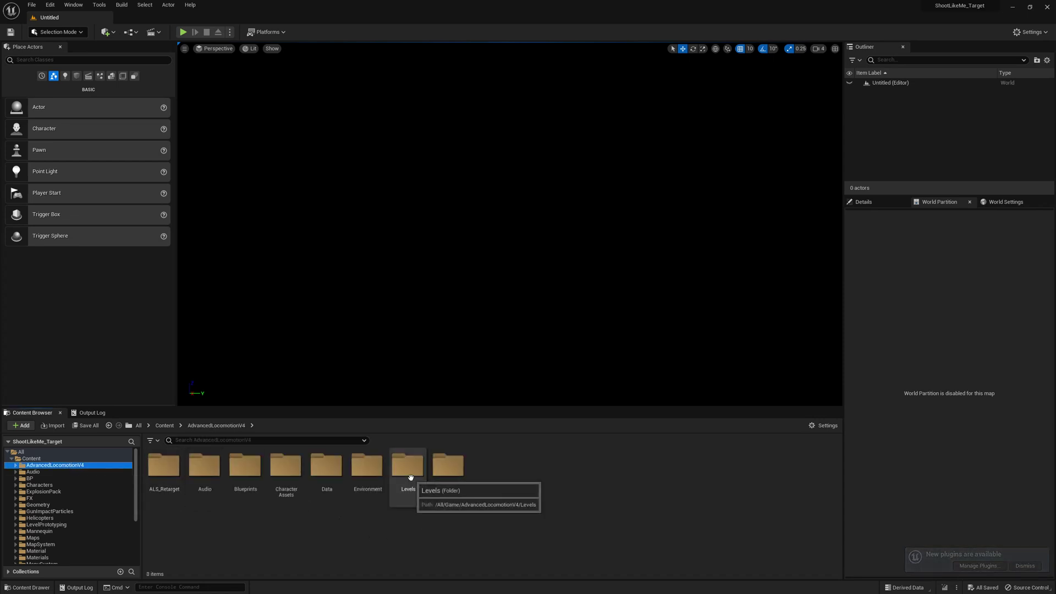
click(411, 477)
double_click(410, 477)
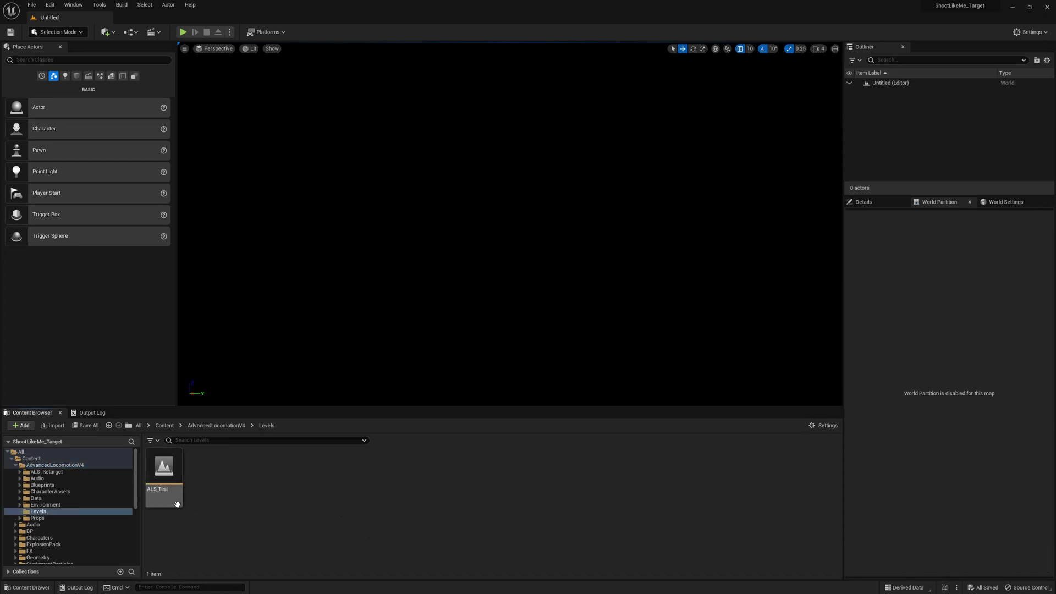
click(161, 469)
double_click(161, 468)
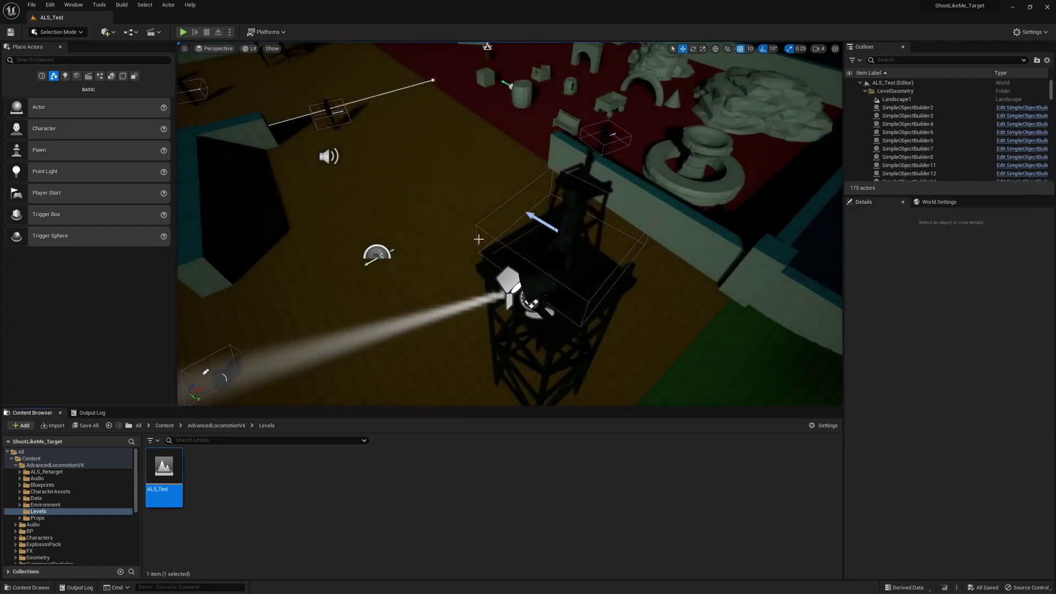
mouse_move(477, 238)
right_down()
mouse_move(498, 246)
mouse_move(542, 201)
mouse_move(536, 244)
mouse_move(525, 250)
mouse_move(539, 248)
mouse_move(476, 238)
right_up()
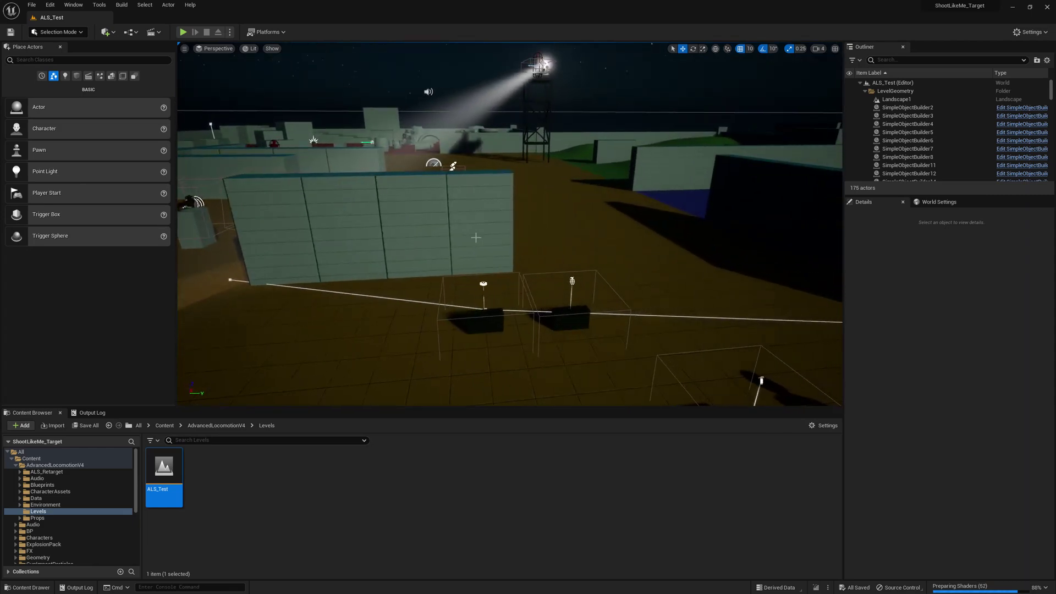
Start Play-in-Editor, walk the character forward and switch the game view to full screen.
key(alt+p)
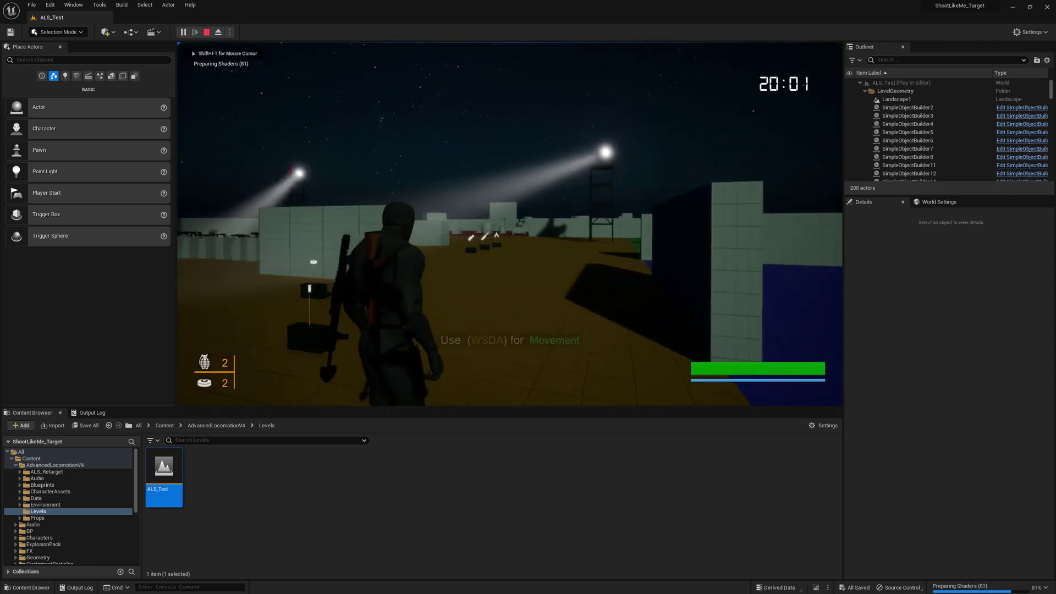
key(w)
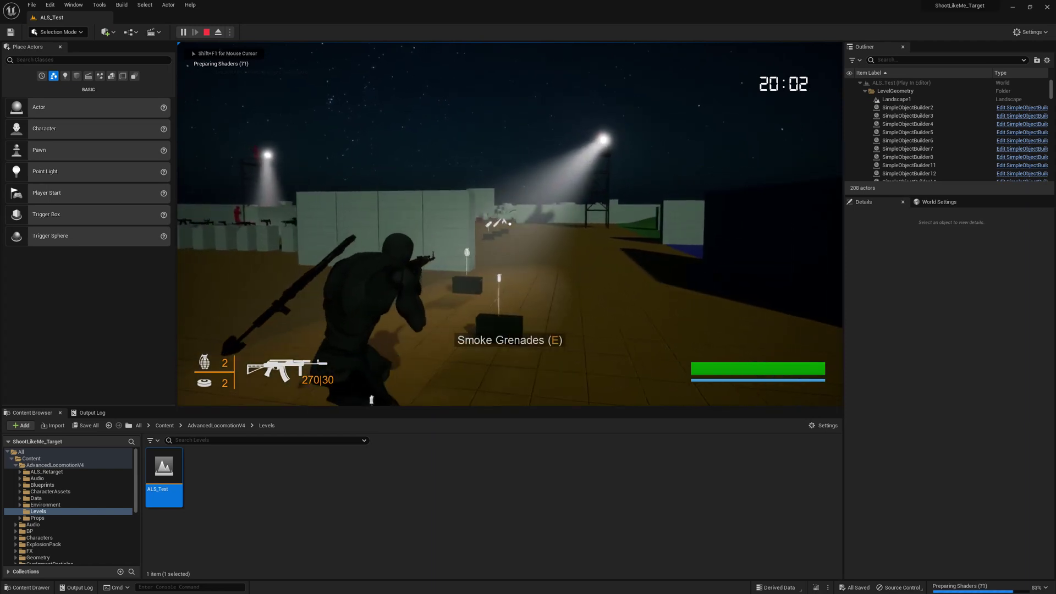
key(w)
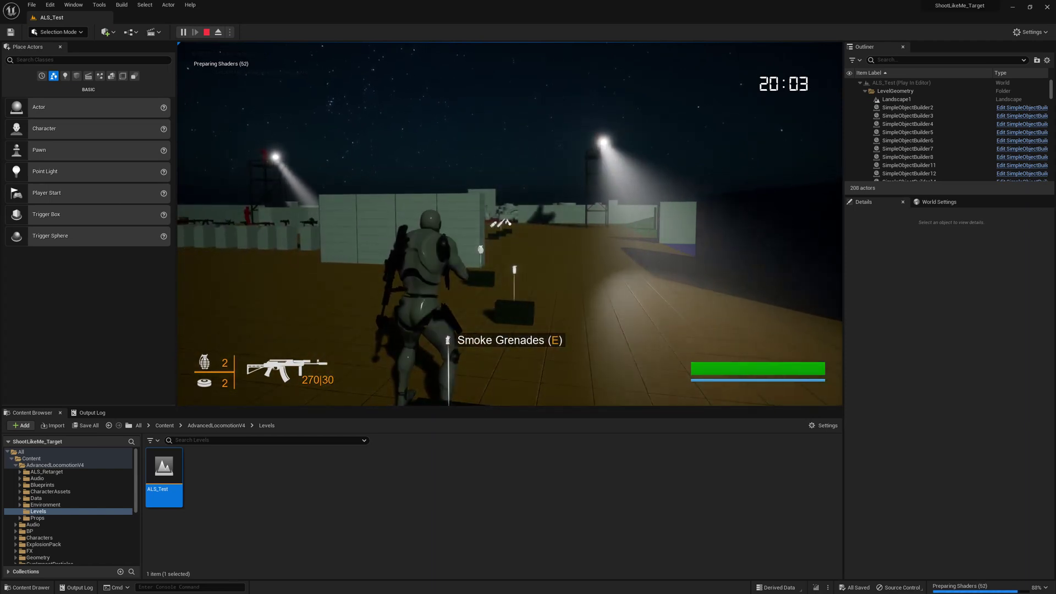
key(F11)
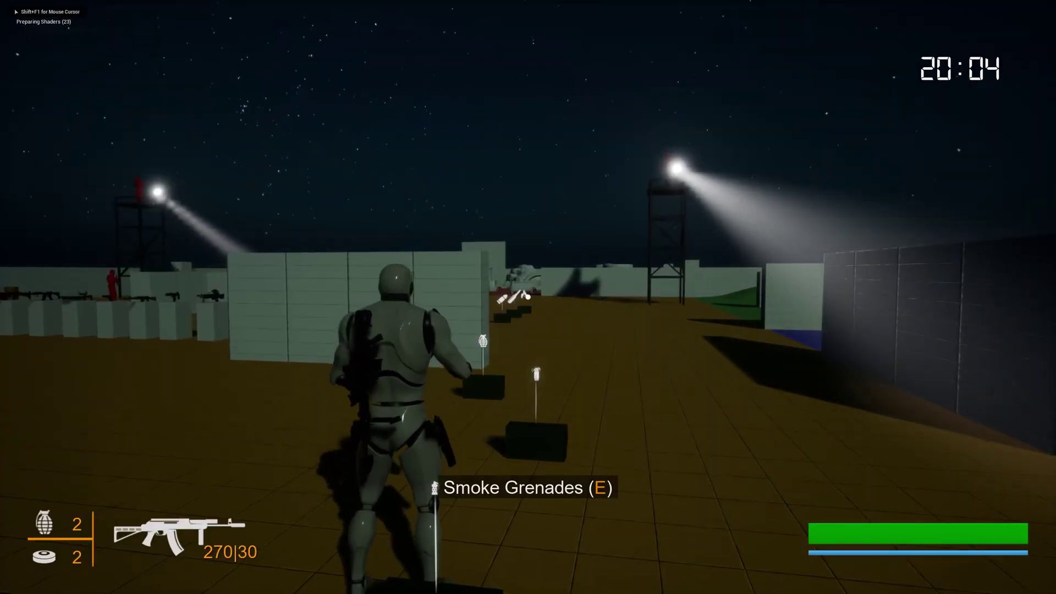
key(w)
Aim the rifle and fire repeatedly at the enemy on the watchtower.
right_click(528, 297)
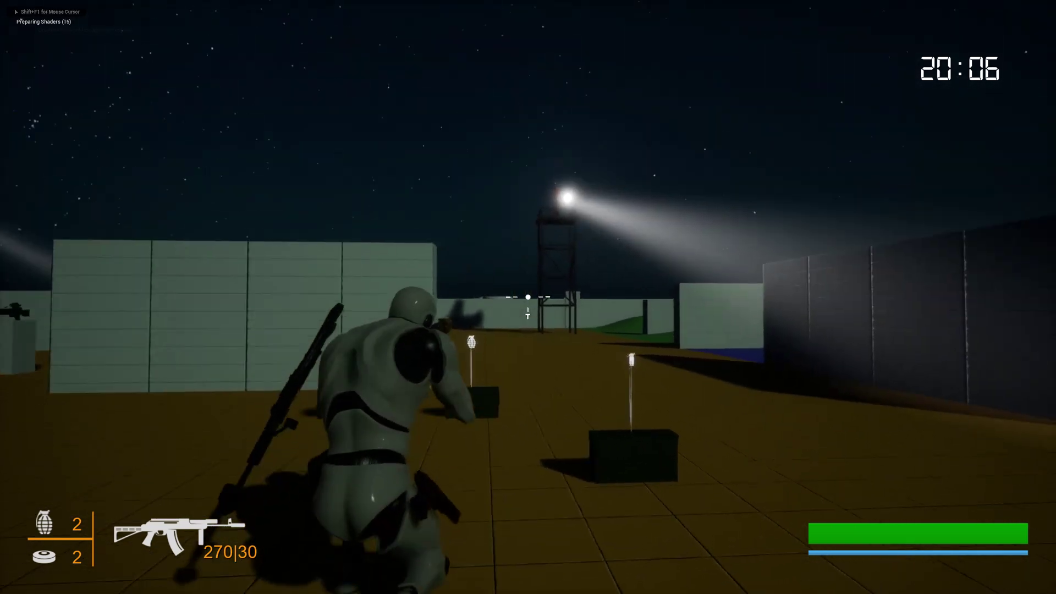
click(528, 297)
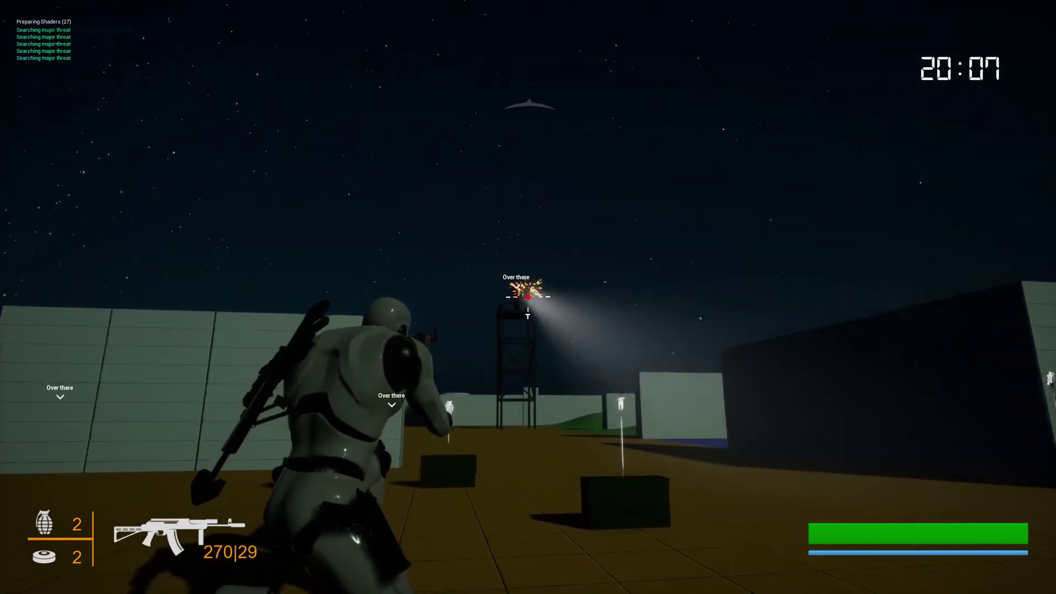
click(528, 297)
click(528, 297)
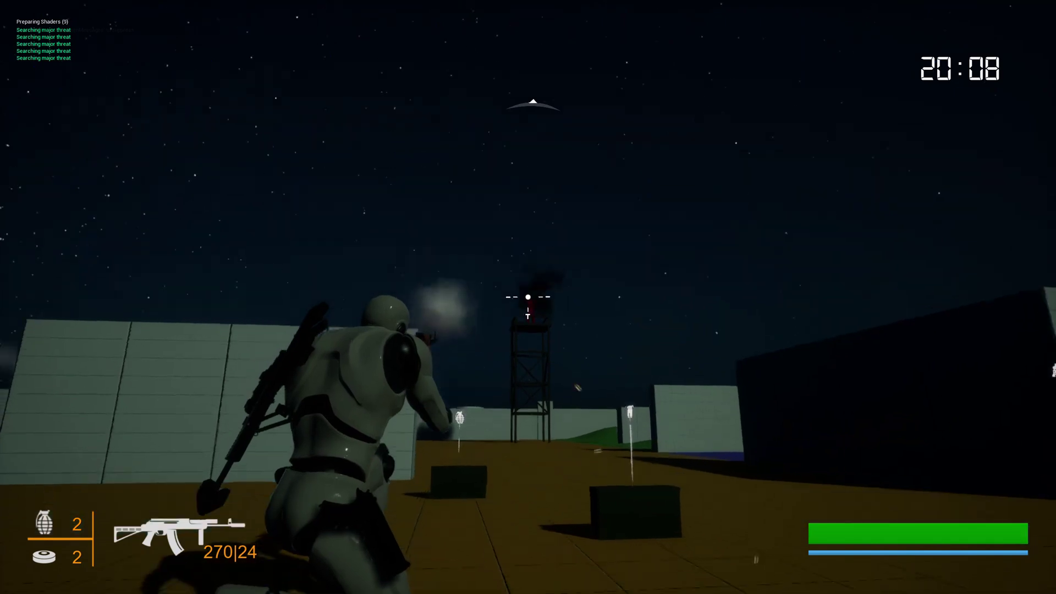
drag(528, 297, 528, 297)
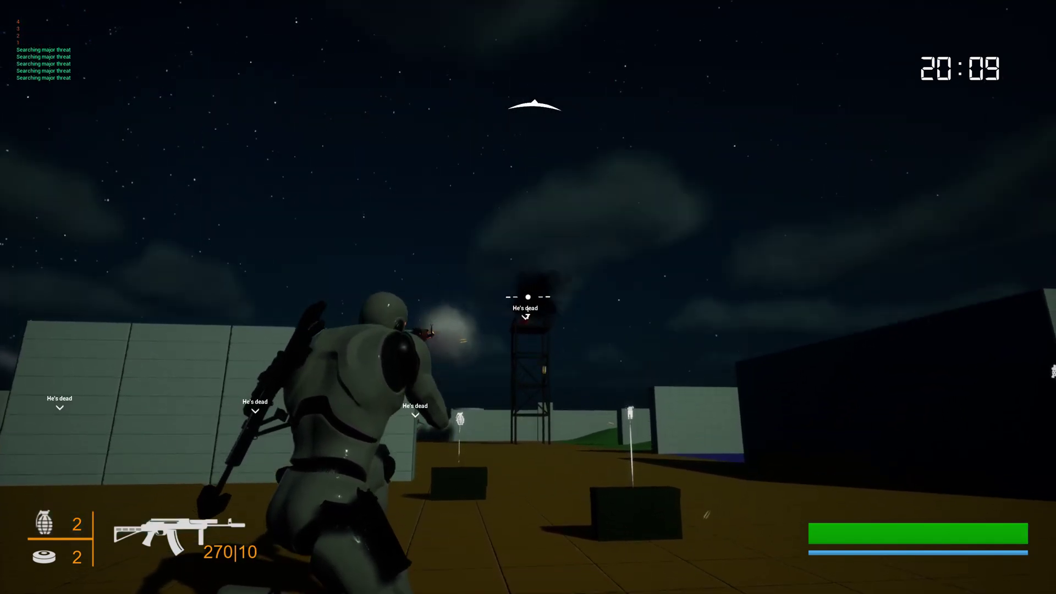
Run across the rooftop to the enemy group, shoot them from behind the wall, then stop playing.
key(w)
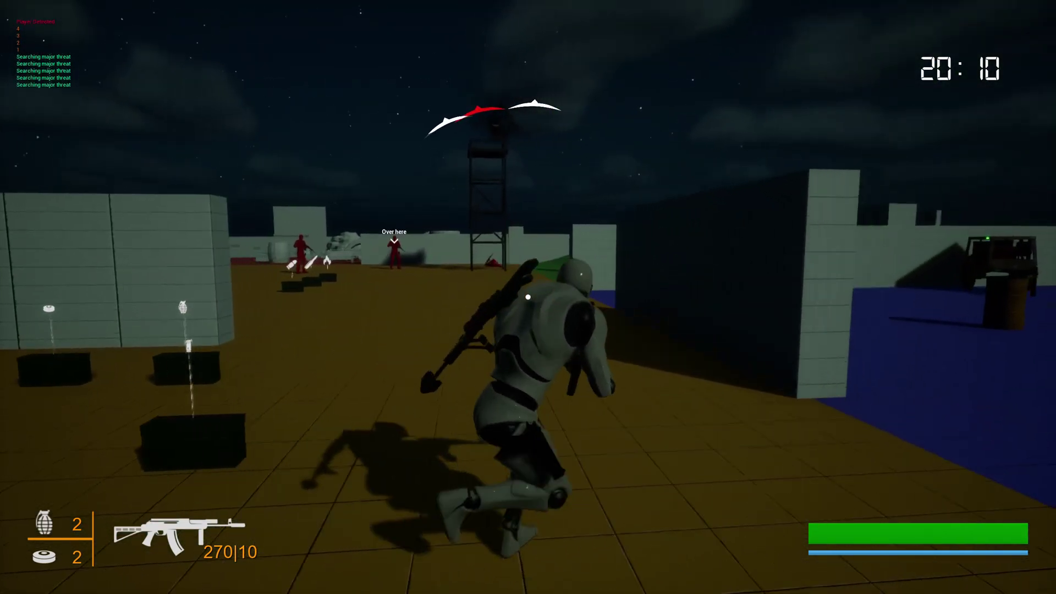
key(w)
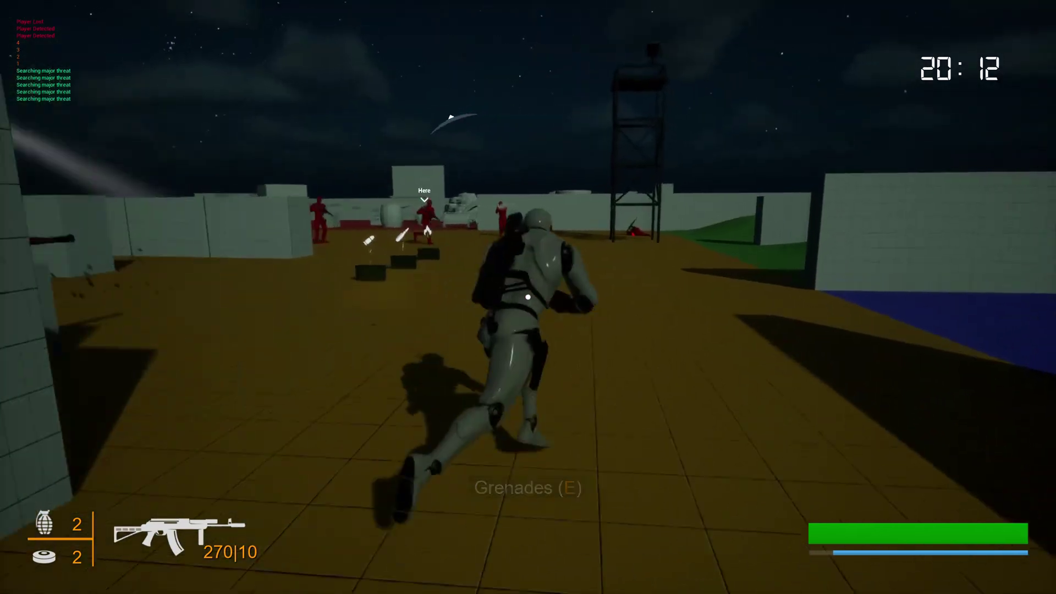
key(w)
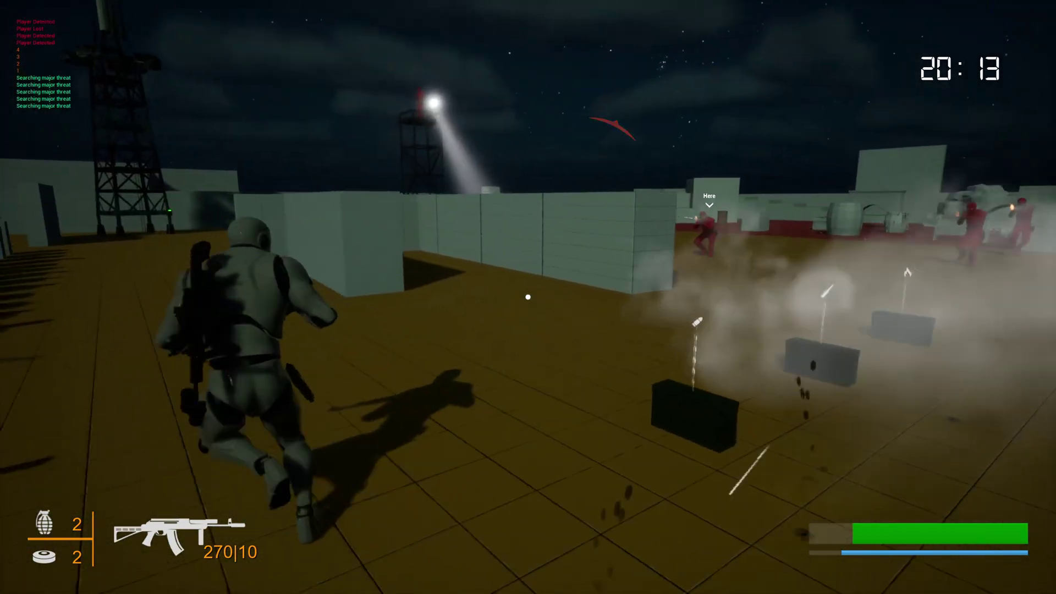
key(w)
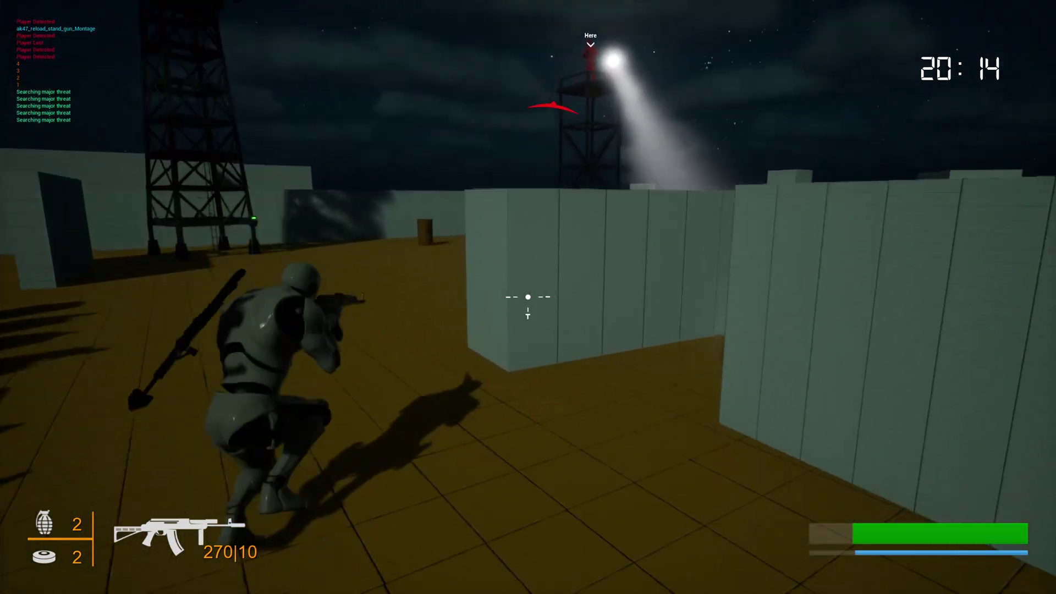
click(528, 297)
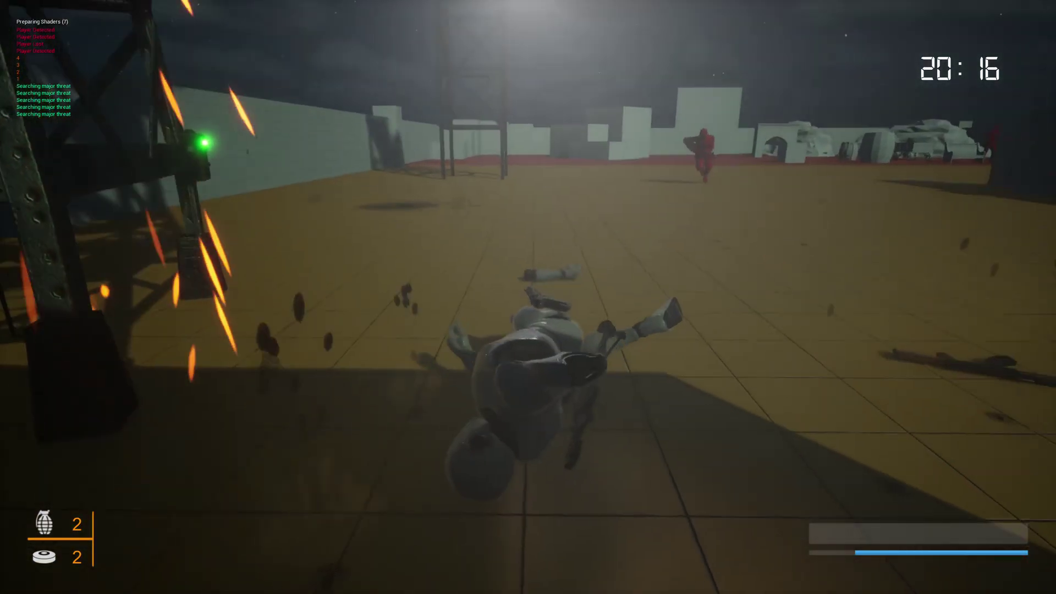
key(Escape)
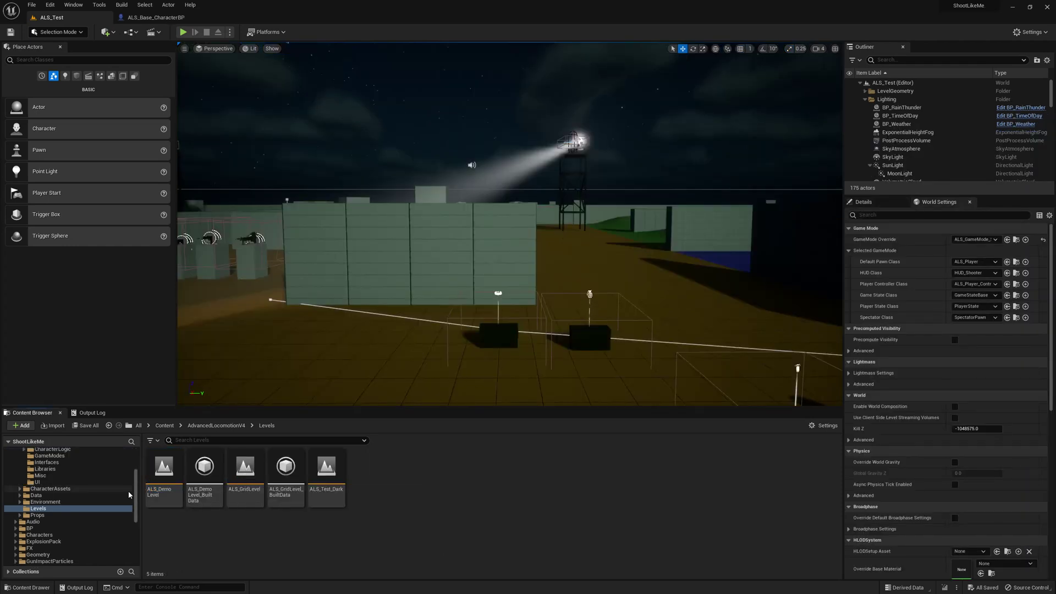
Collapse AdvancedLocomotionV4 in the folder tree, open the Maps folder and select the DemoH map.
scroll(128, 495, up, 4)
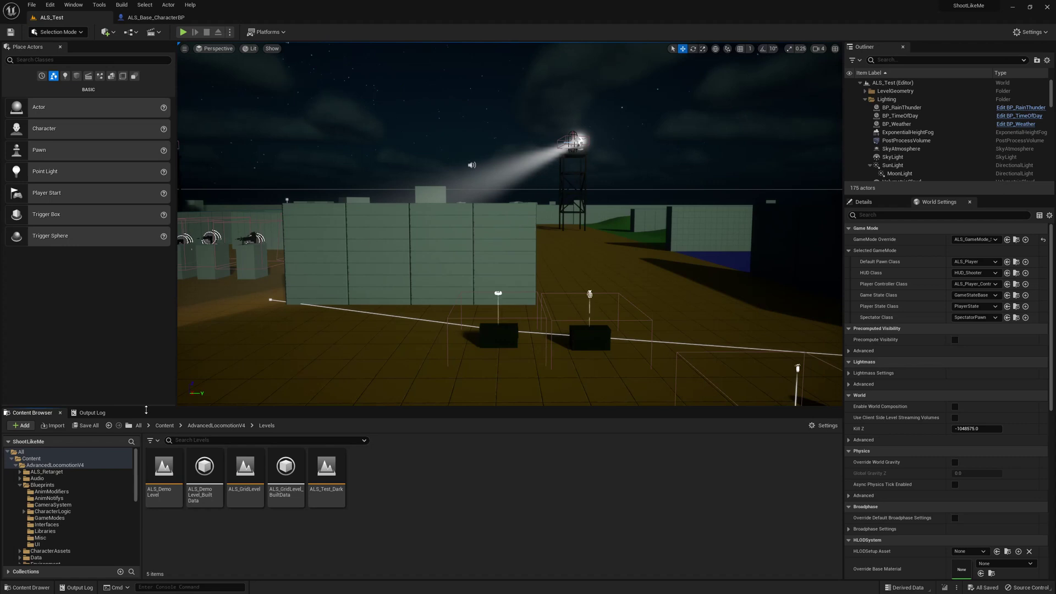
double_click(55, 465)
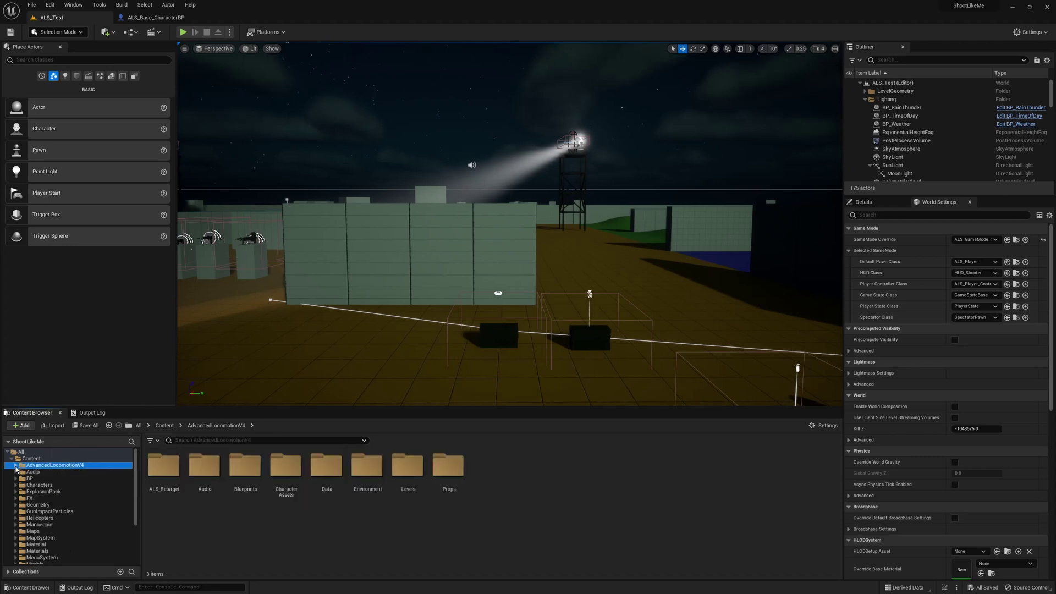
click(42, 532)
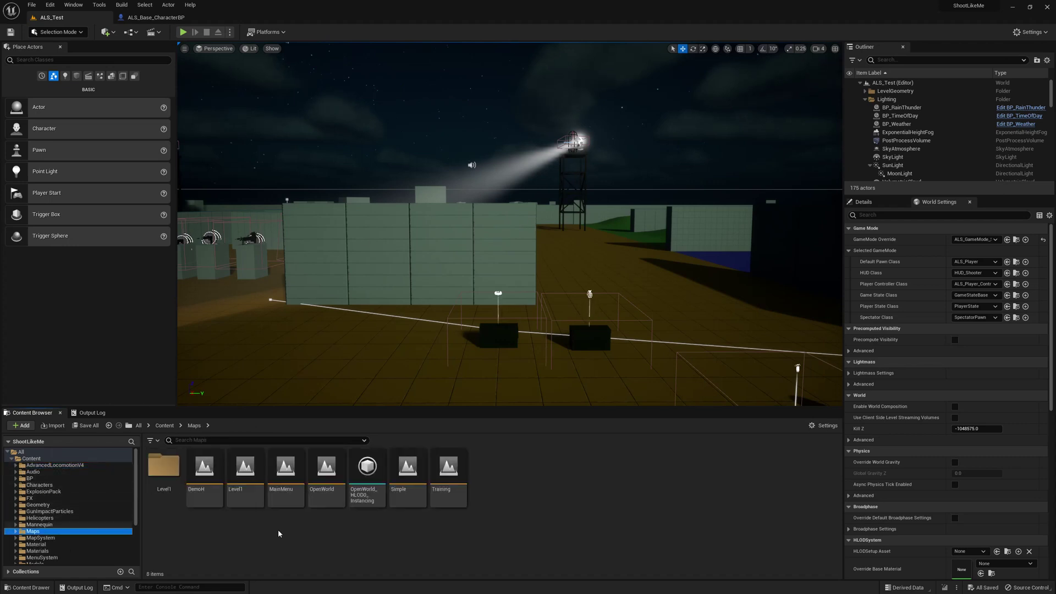
click(193, 479)
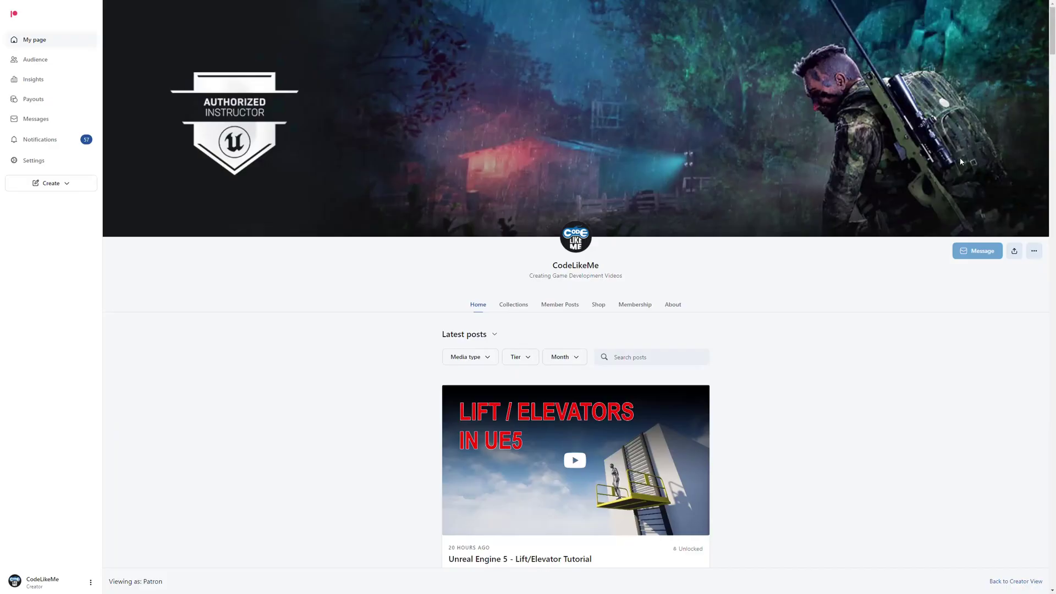
Scroll the Patreon feed from the Lift/Elevator post down to Menu System Localization.
scroll(921, 183, down, 10)
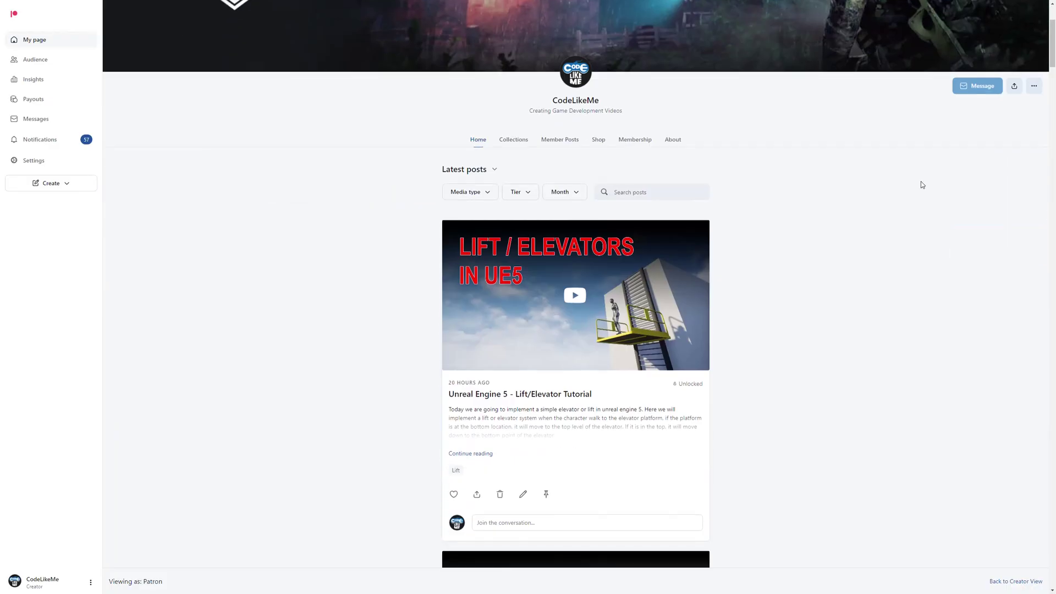
scroll(923, 187, down, 3)
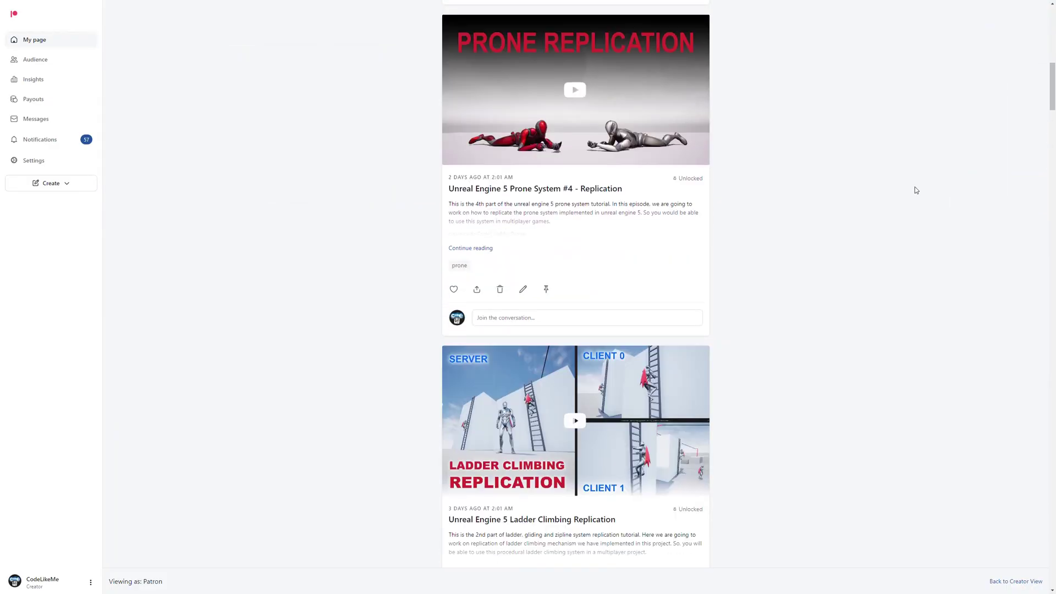
scroll(914, 193, down, 4)
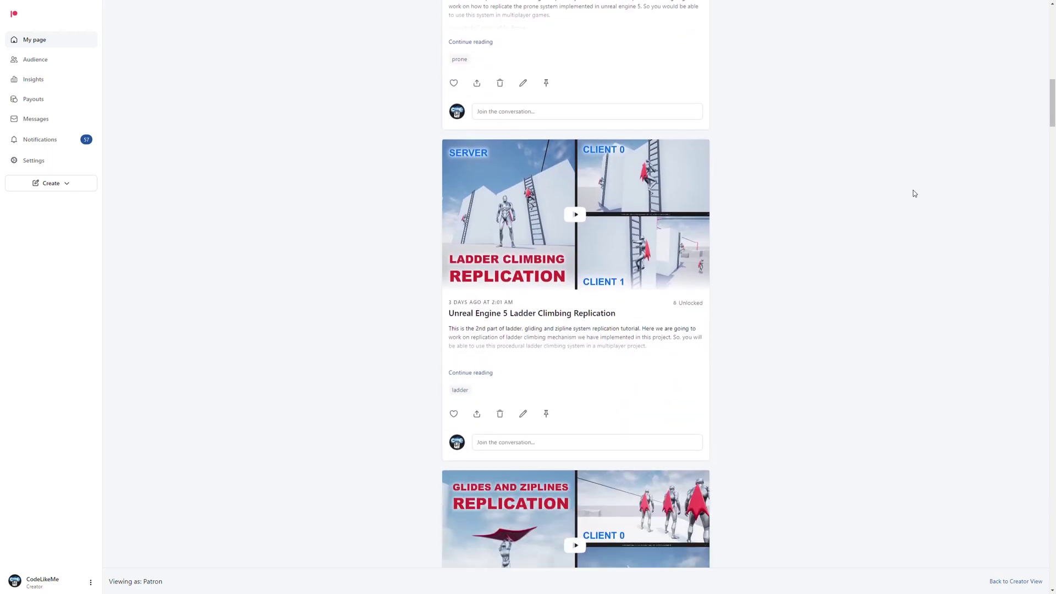
scroll(914, 193, down, 9)
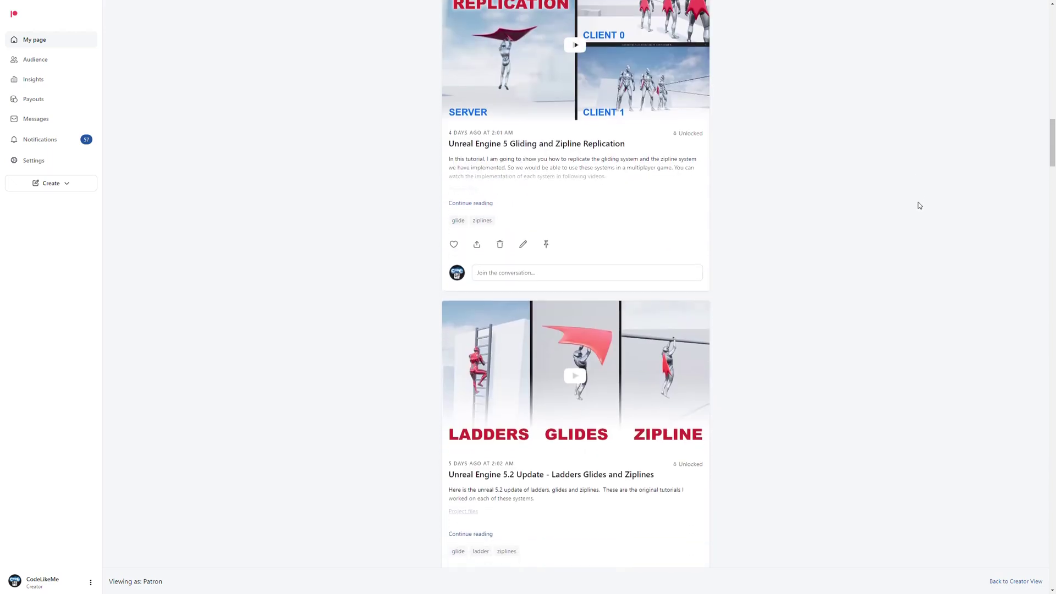
scroll(917, 205, down, 10)
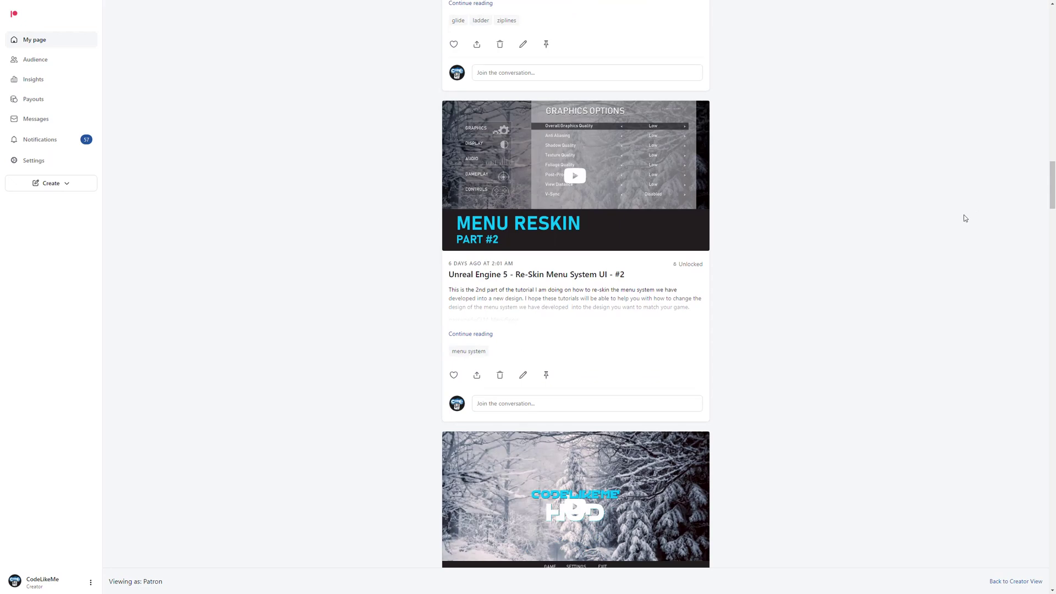
scroll(963, 219, down, 16)
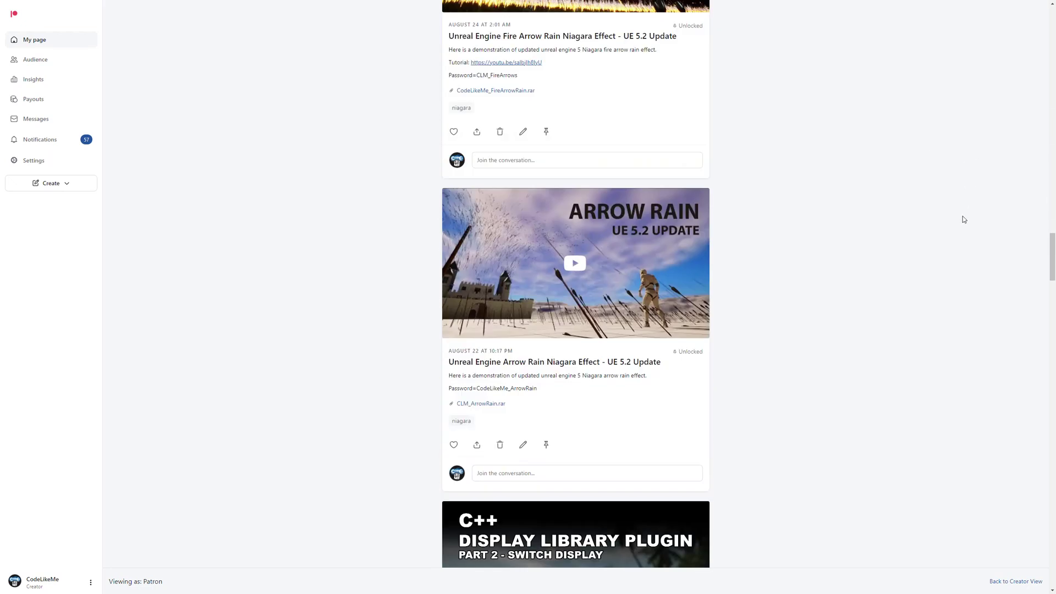
scroll(964, 219, down, 20)
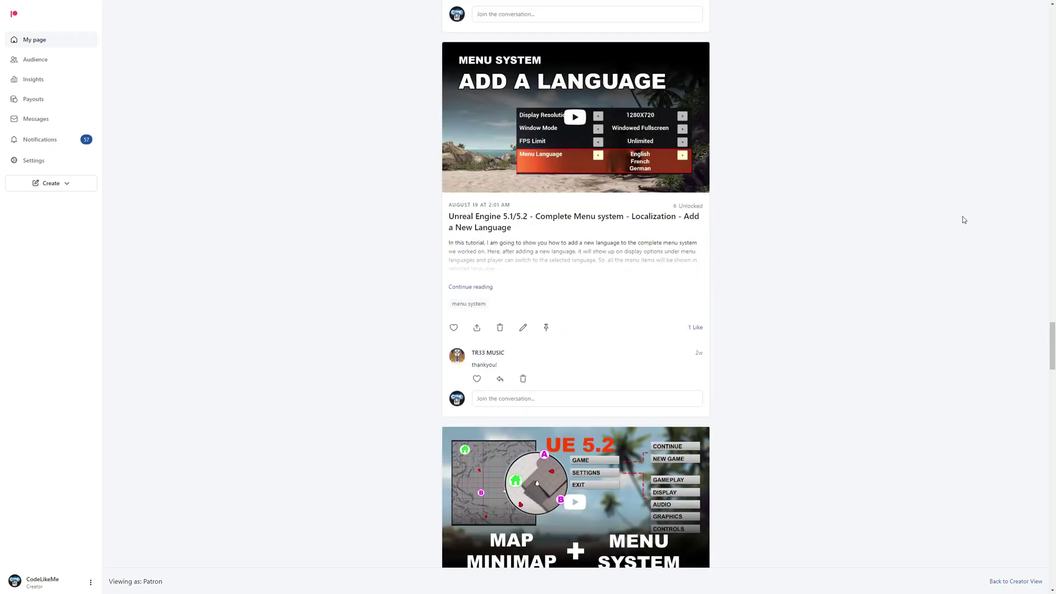